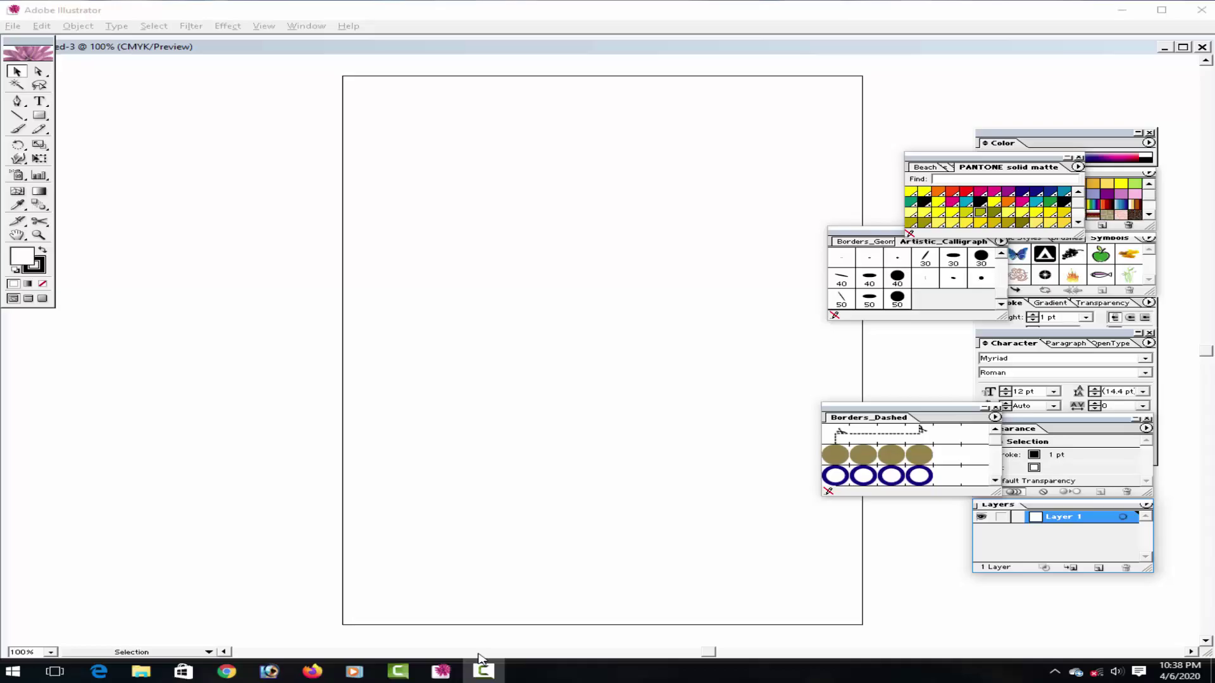
Pan the blank artboard left with the Hand tool and maximize the Untitled-3 window.
{"action": "left_click", "coordinate": [17, 235]}
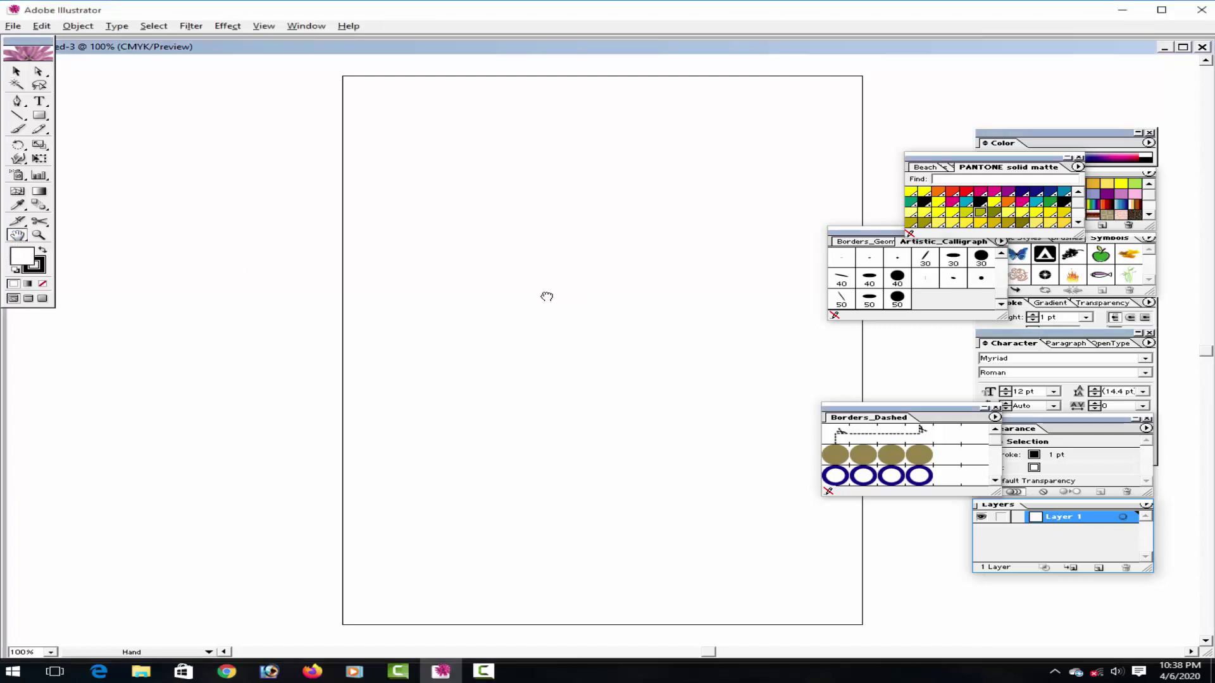
{"action": "left_click_drag", "start_coordinate": [546, 296], "coordinate": [508, 302]}
{"action": "left_click_drag", "start_coordinate": [486, 198], "coordinate": [448, 222]}
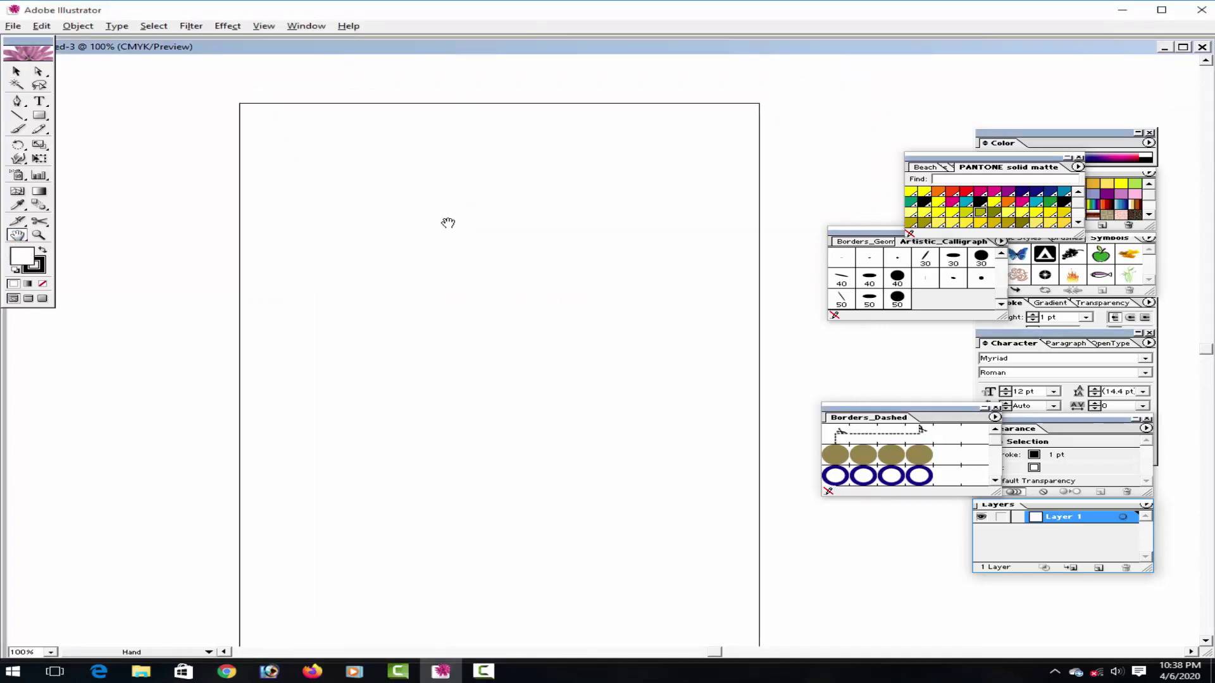
{"action": "double_click", "coordinate": [459, 50]}
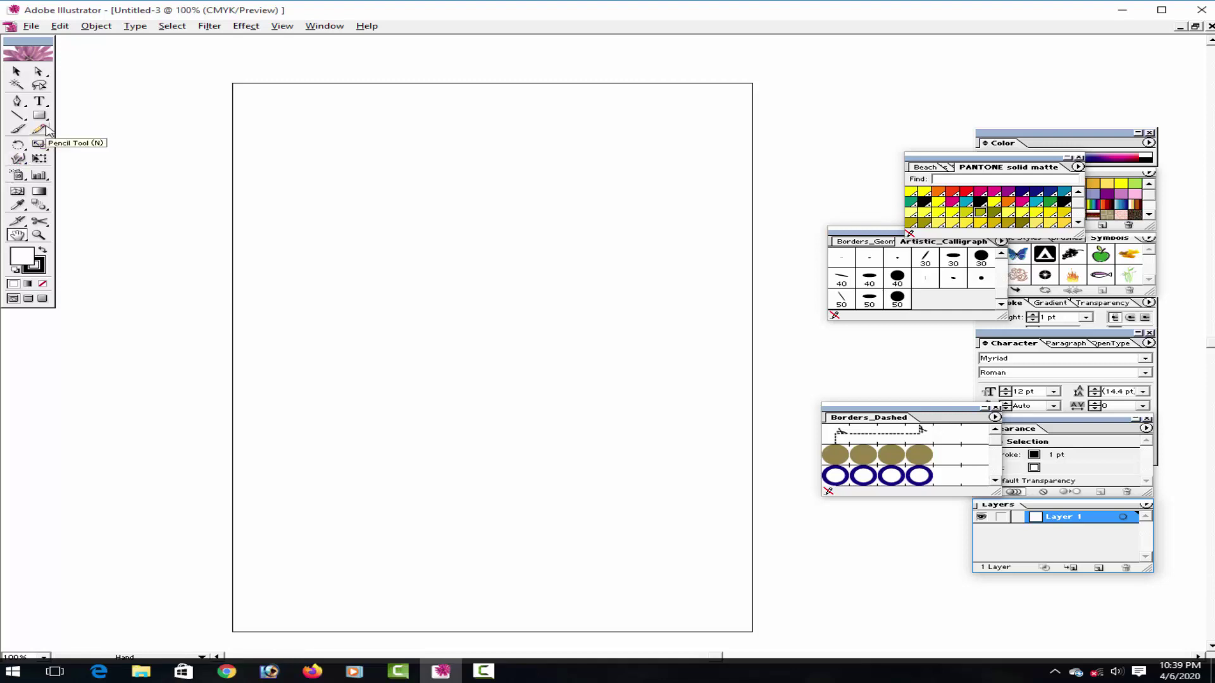
{"action": "key", "text": "ctrl+n"}
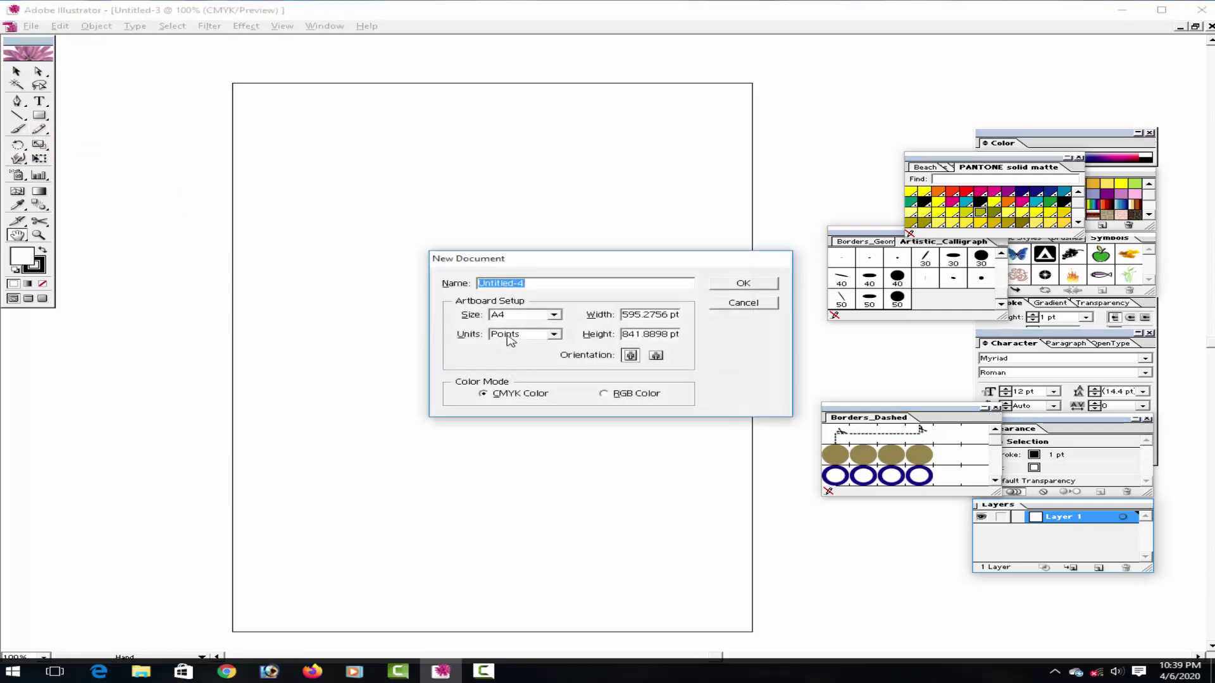
{"action": "left_click", "coordinate": [554, 315]}
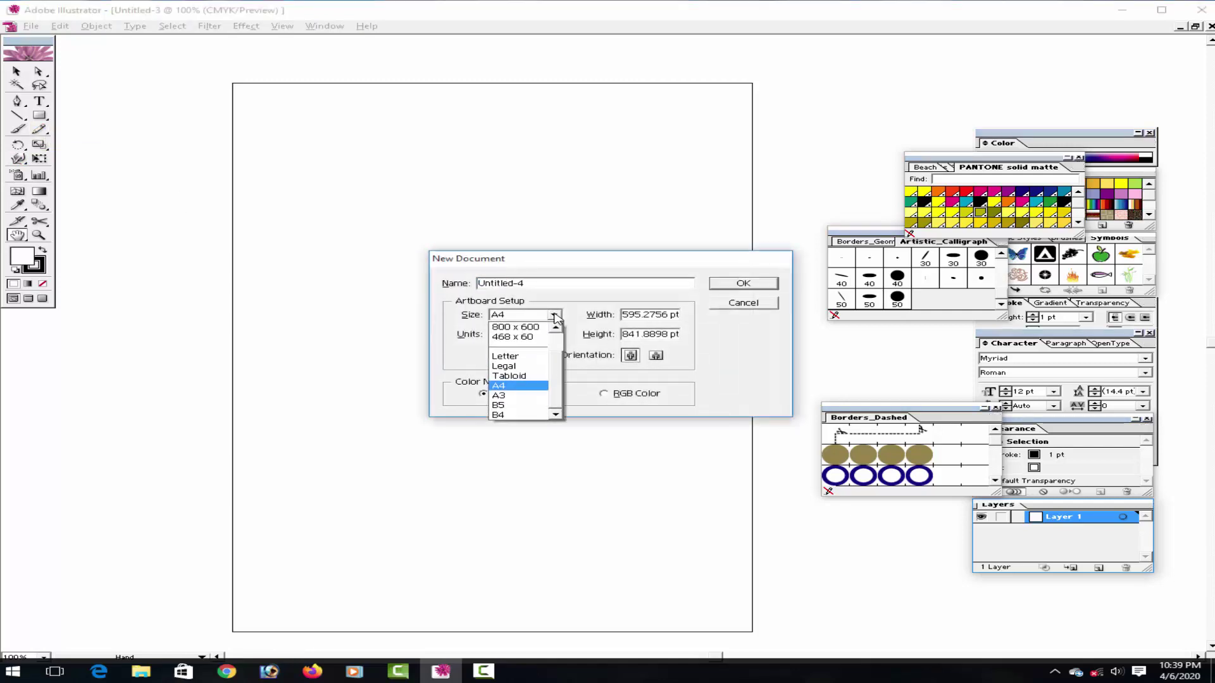
{"action": "left_click", "coordinate": [554, 316]}
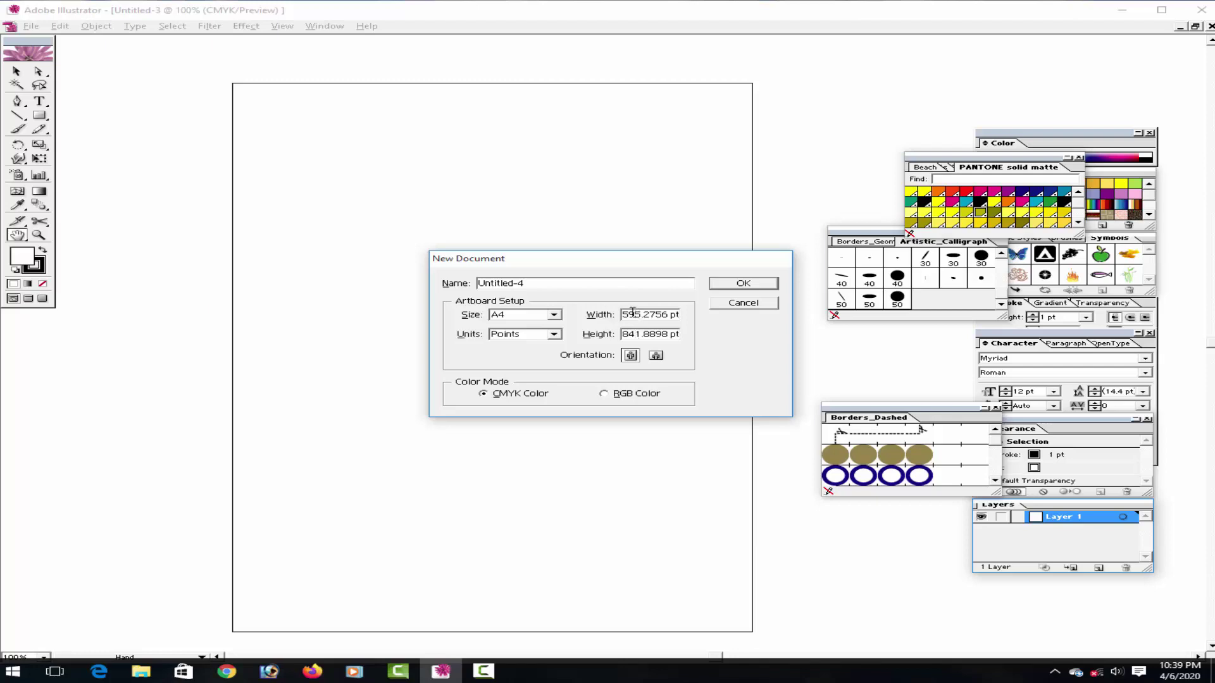
{"action": "left_click", "coordinate": [714, 303]}
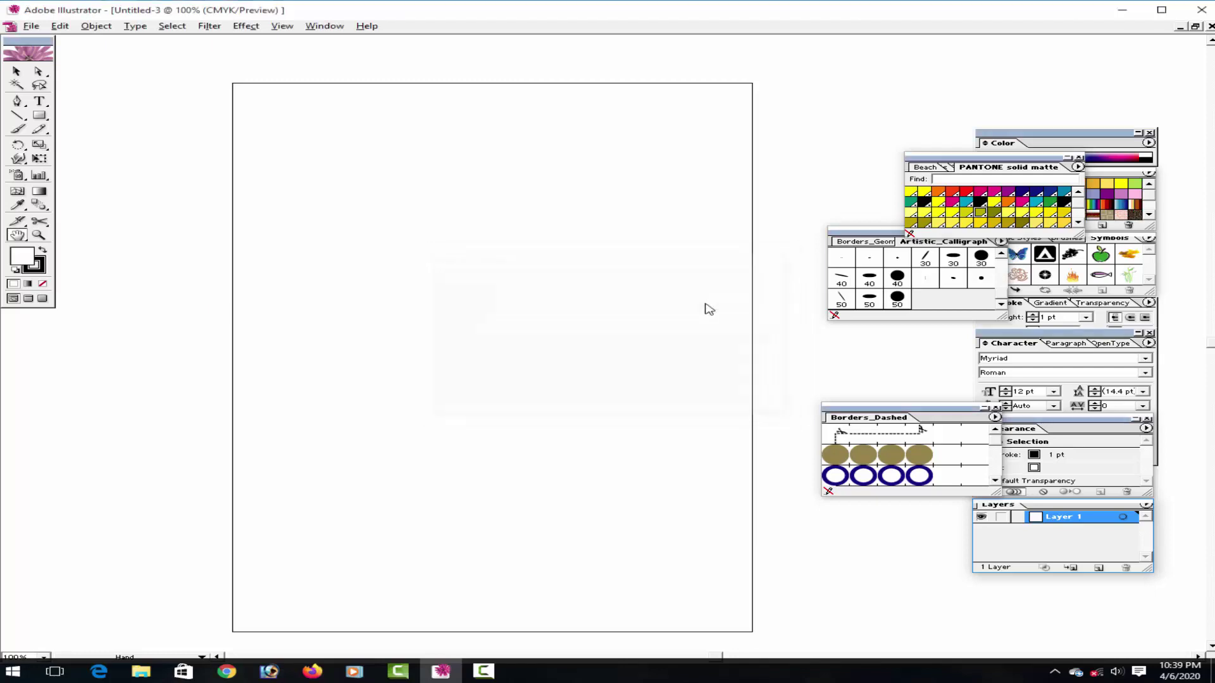
Draw a wide header rectangle across the top of the page, nudge it, and reselect it.
{"action": "left_click", "coordinate": [39, 115]}
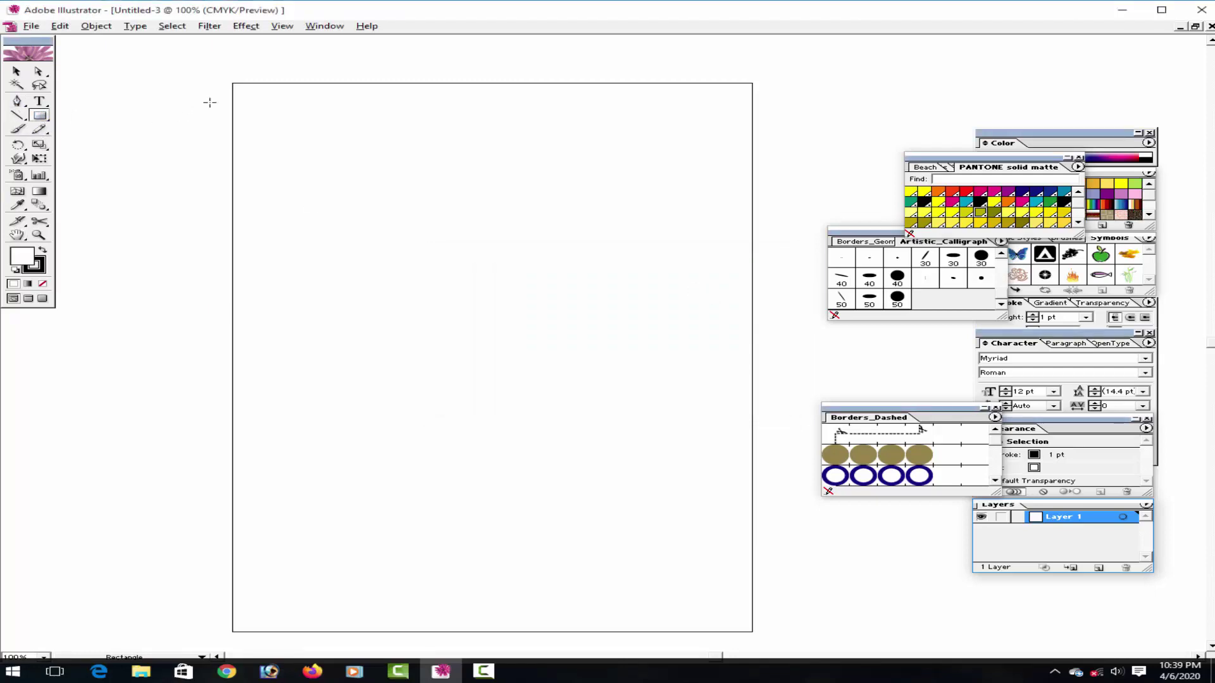
{"action": "left_click_drag", "start_coordinate": [233, 82], "coordinate": [745, 251]}
{"action": "key", "text": "Down"}
{"action": "key", "text": "Down"}
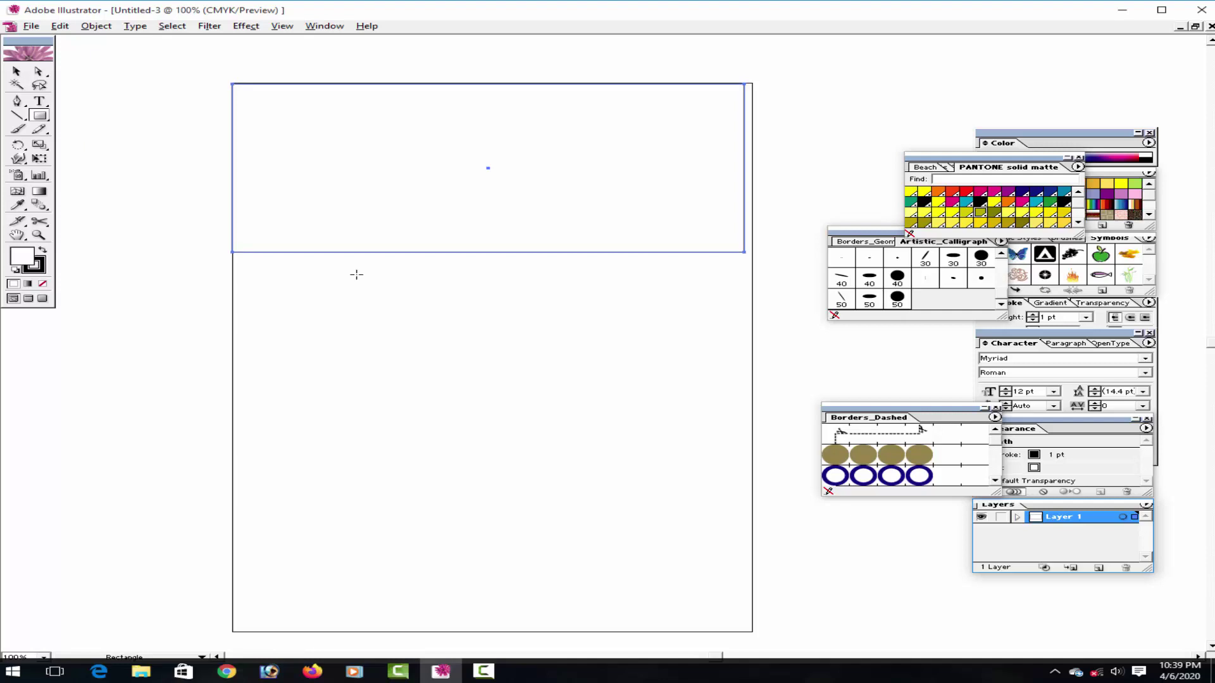
{"action": "key", "text": "Right"}
{"action": "key", "text": "Right"}
{"action": "key", "text": "Right"}
{"action": "key", "text": "Down"}
{"action": "key", "text": "Down"}
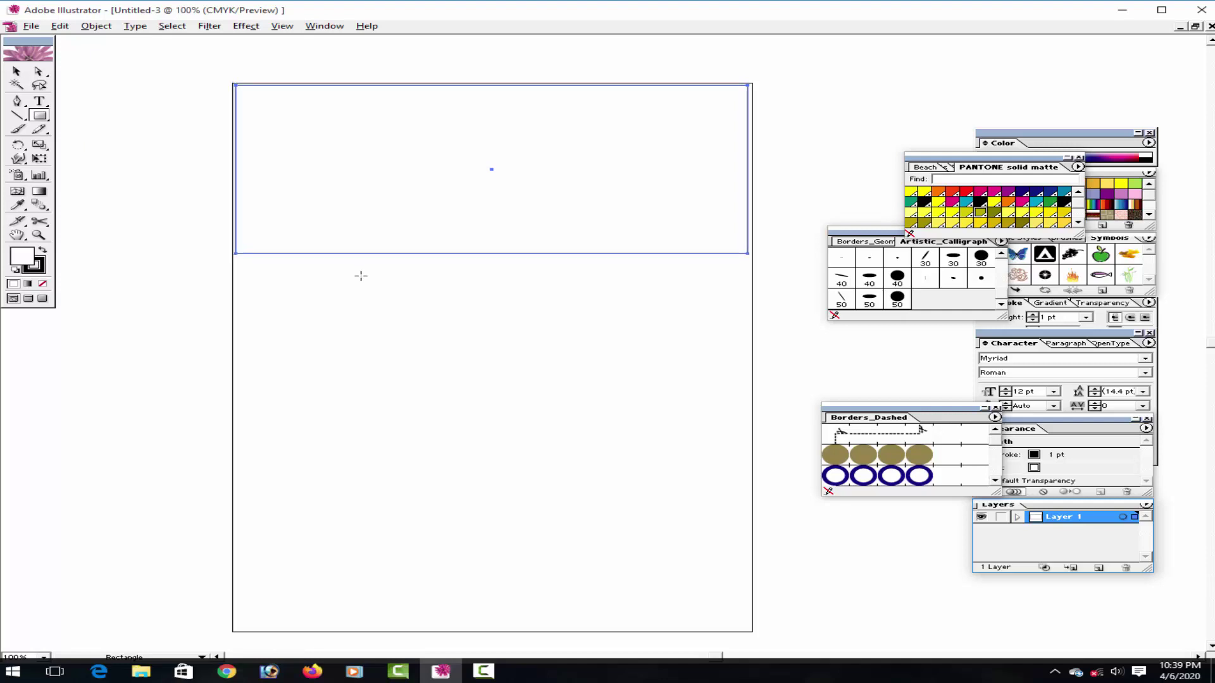
{"action": "left_click", "coordinate": [16, 72]}
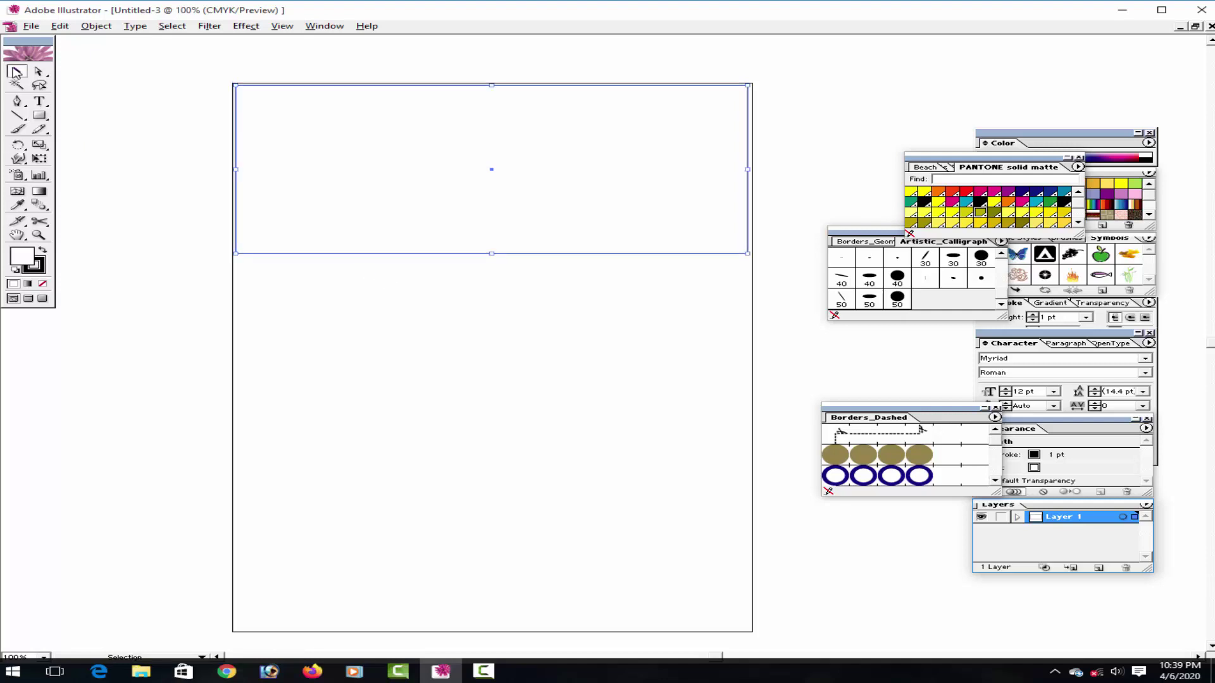
{"action": "left_click", "coordinate": [103, 122]}
{"action": "left_click", "coordinate": [352, 90]}
{"action": "left_click", "coordinate": [1048, 143]}
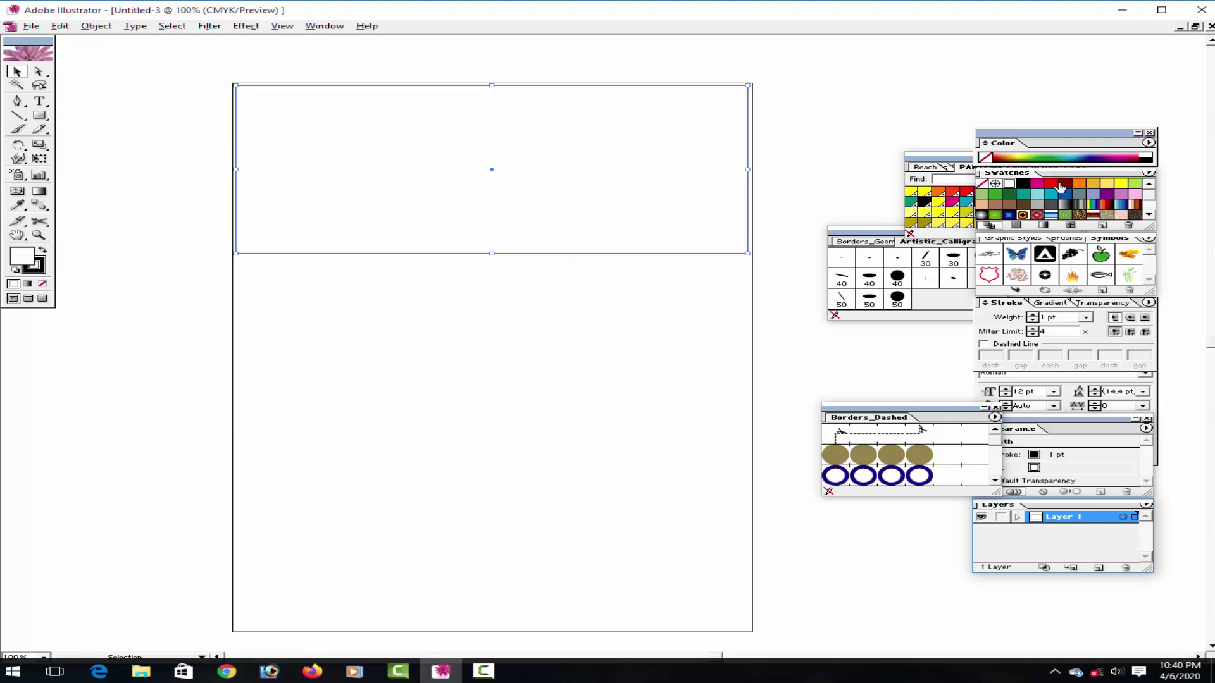
Remove the rectangle's fill and give it a yellow outline of 7 pt.
{"action": "left_click", "coordinate": [1050, 185]}
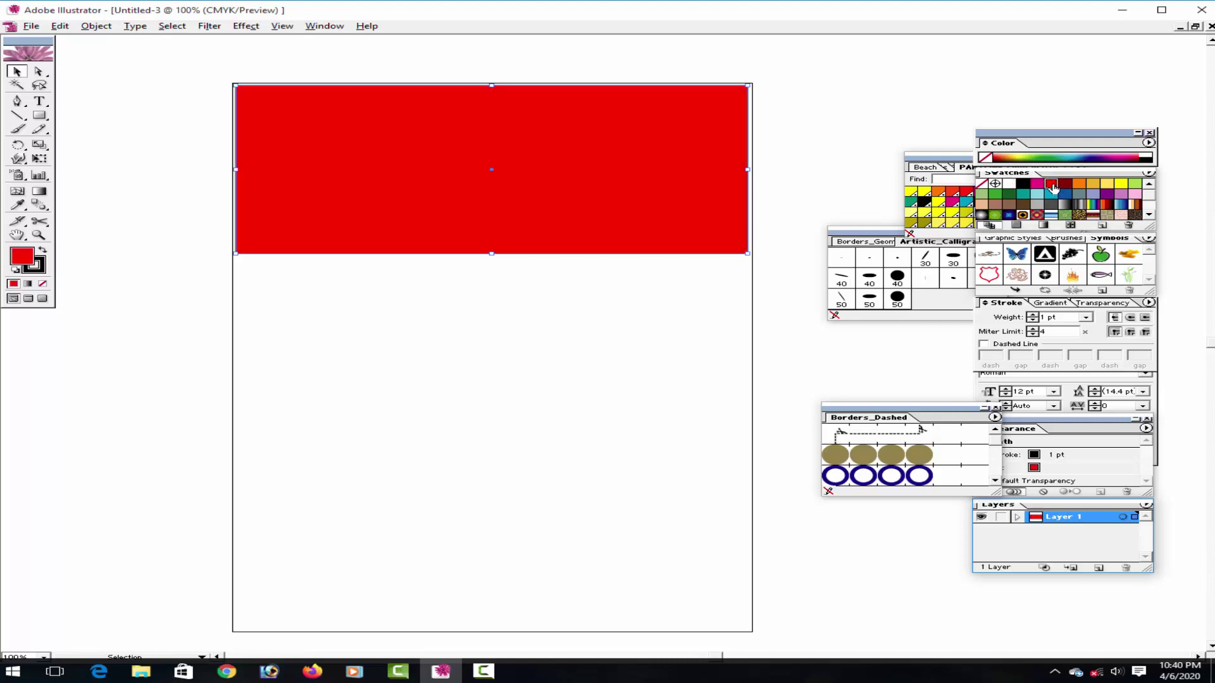
{"action": "left_click", "coordinate": [42, 283]}
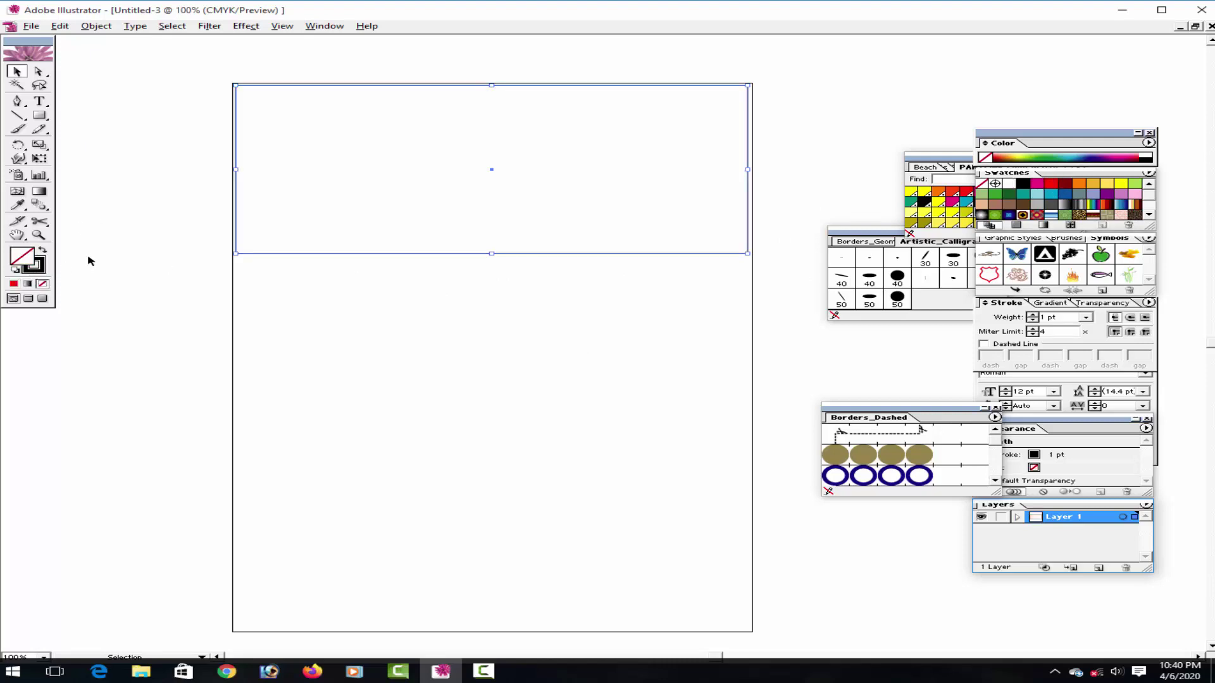
{"action": "left_click", "coordinate": [40, 271]}
{"action": "left_click", "coordinate": [1051, 185]}
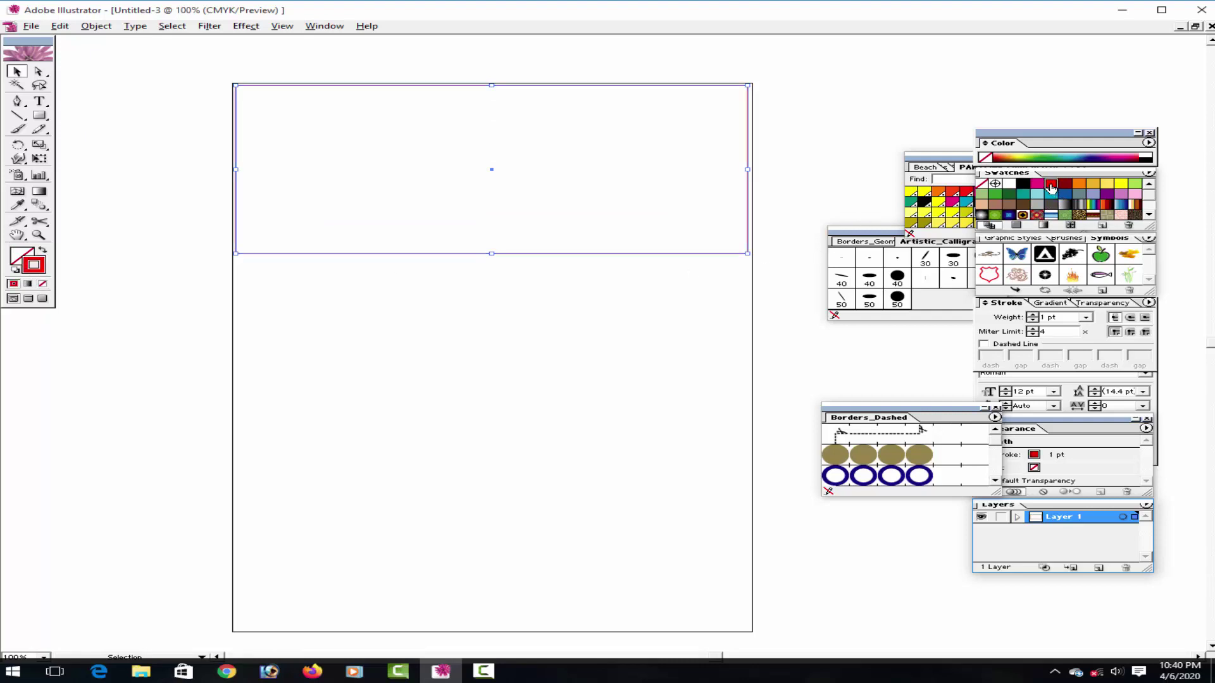
{"action": "left_click", "coordinate": [1120, 184]}
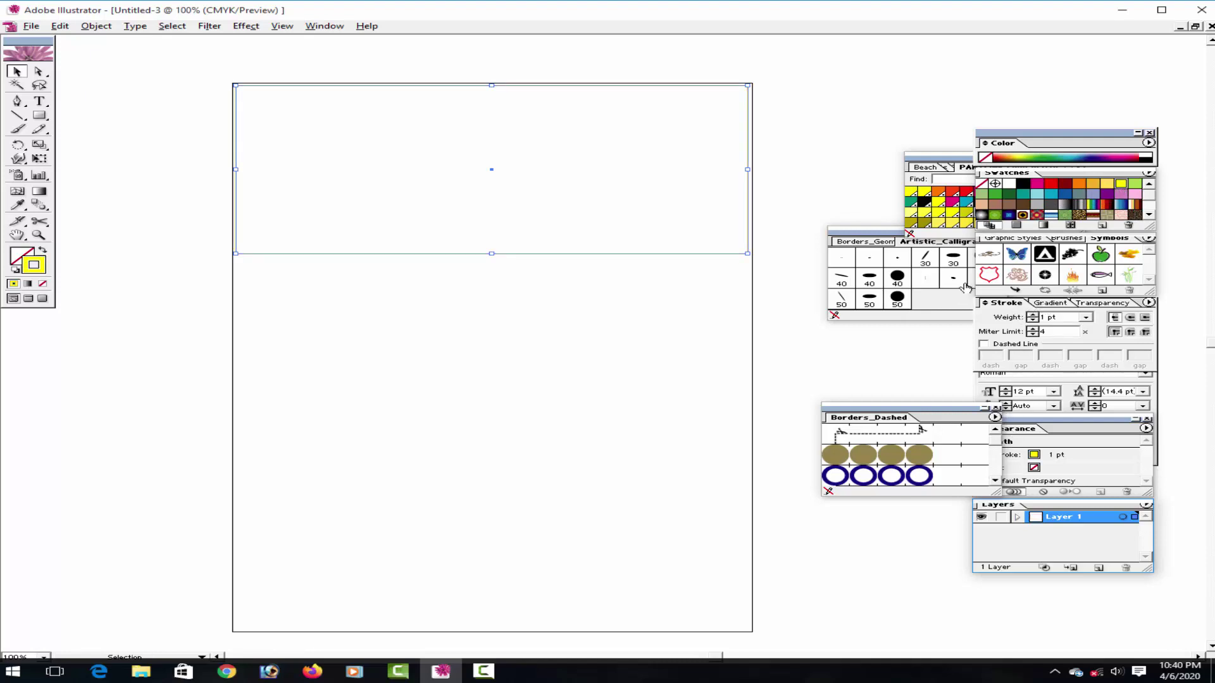
{"action": "left_click", "coordinate": [1036, 315]}
{"action": "left_click", "coordinate": [1035, 315]}
{"action": "left_click", "coordinate": [1035, 314]}
{"action": "left_click", "coordinate": [1035, 314]}
{"action": "type", "text": "10"}
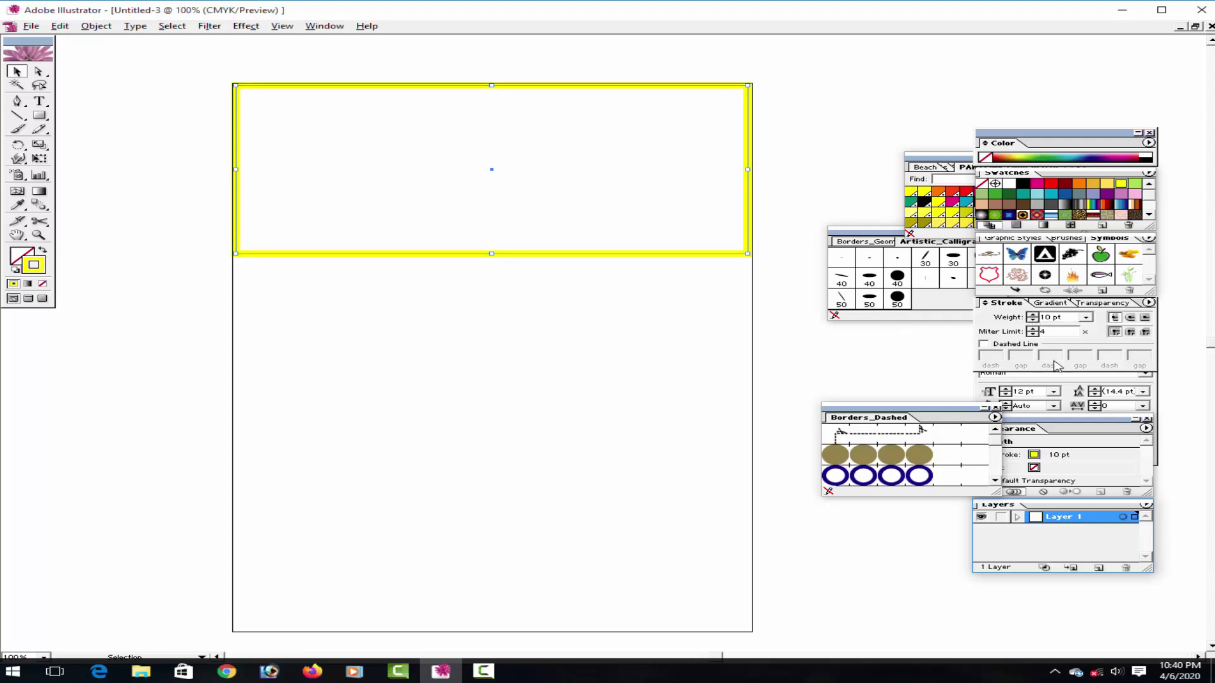
{"action": "left_click", "coordinate": [1033, 320]}
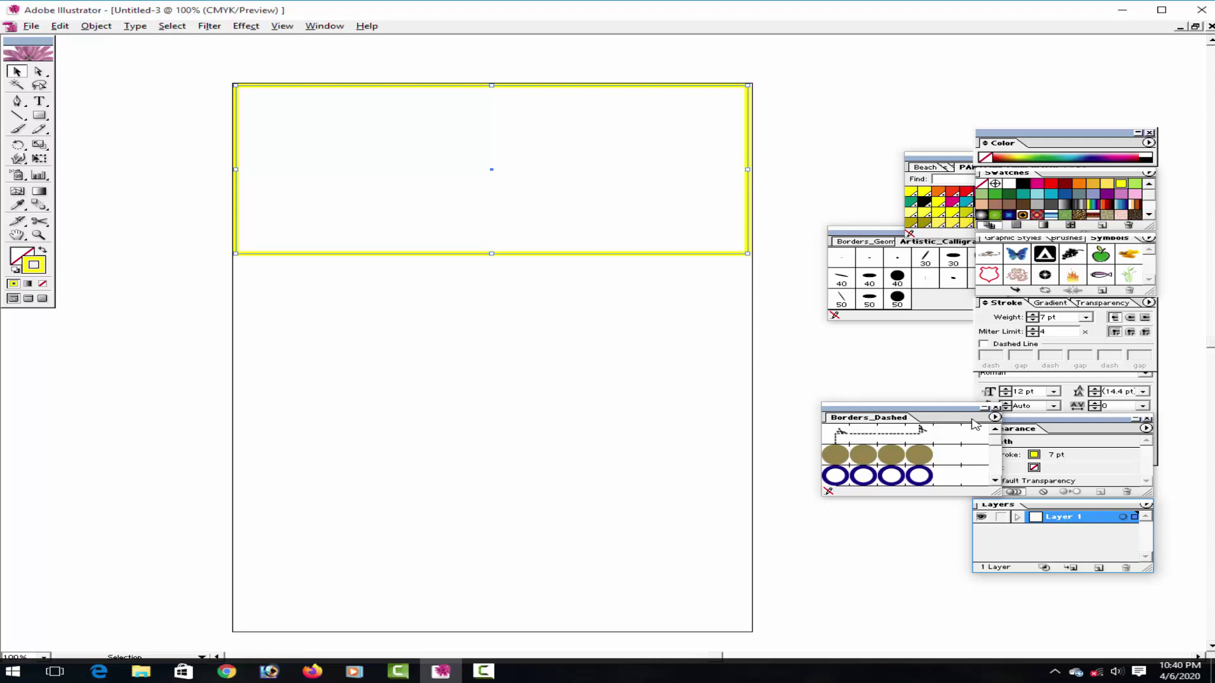
Close the open brush libraries and the PANTONE solid matte swatch library.
{"action": "left_click", "coordinate": [996, 408]}
{"action": "left_click", "coordinate": [856, 237]}
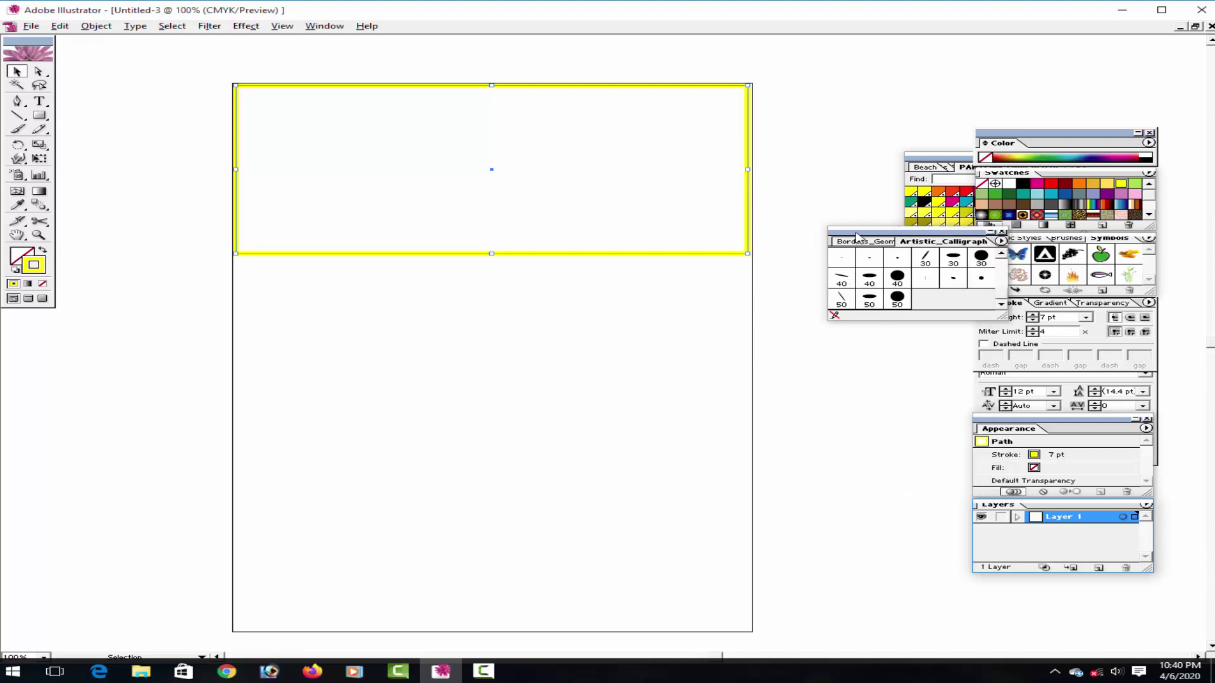
{"action": "left_click", "coordinate": [1002, 231]}
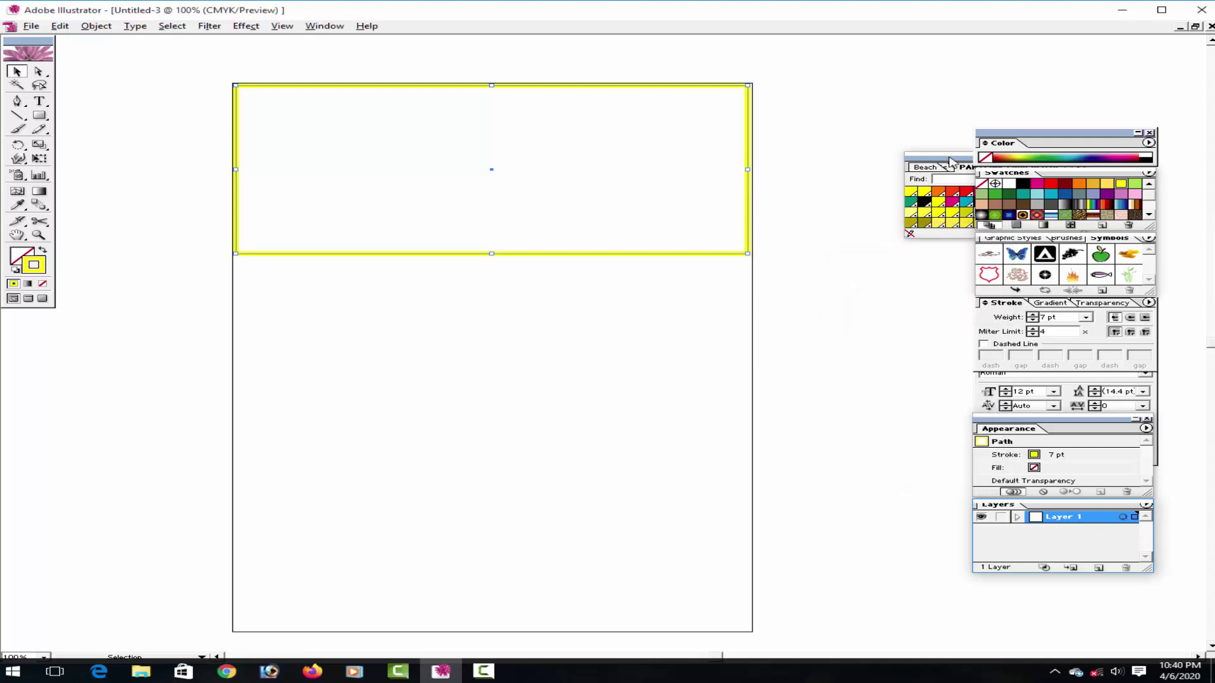
{"action": "left_click_drag", "start_coordinate": [949, 161], "coordinate": [849, 161]}
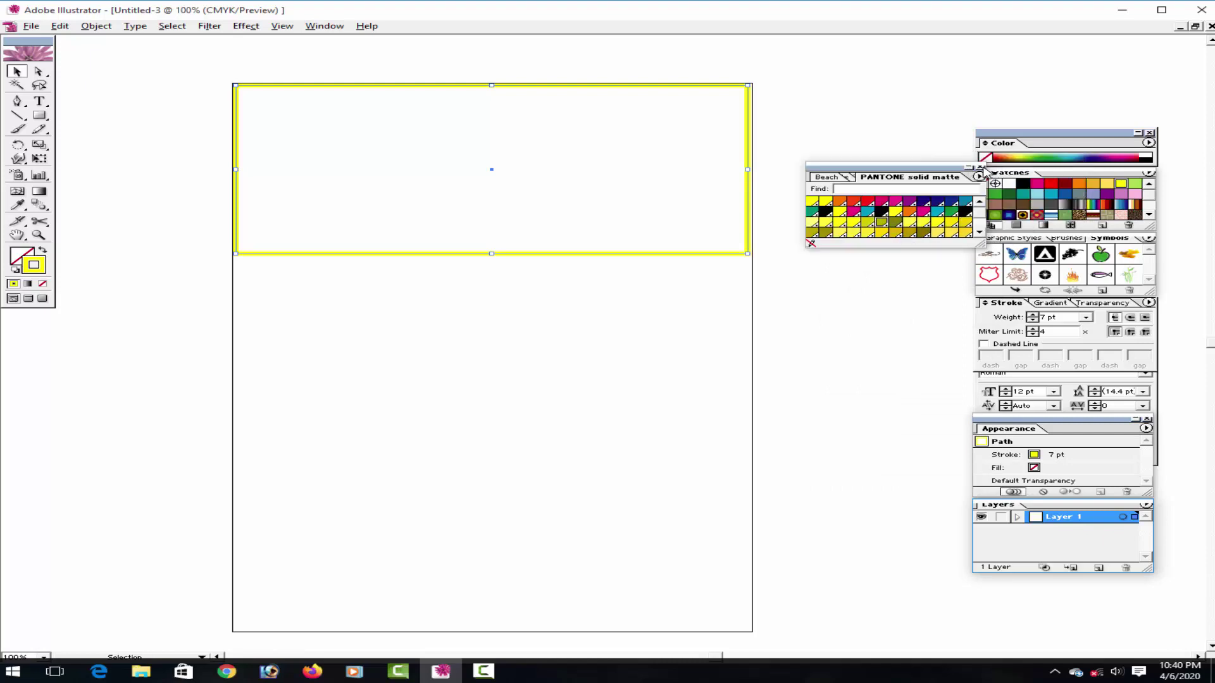
{"action": "left_click", "coordinate": [981, 168]}
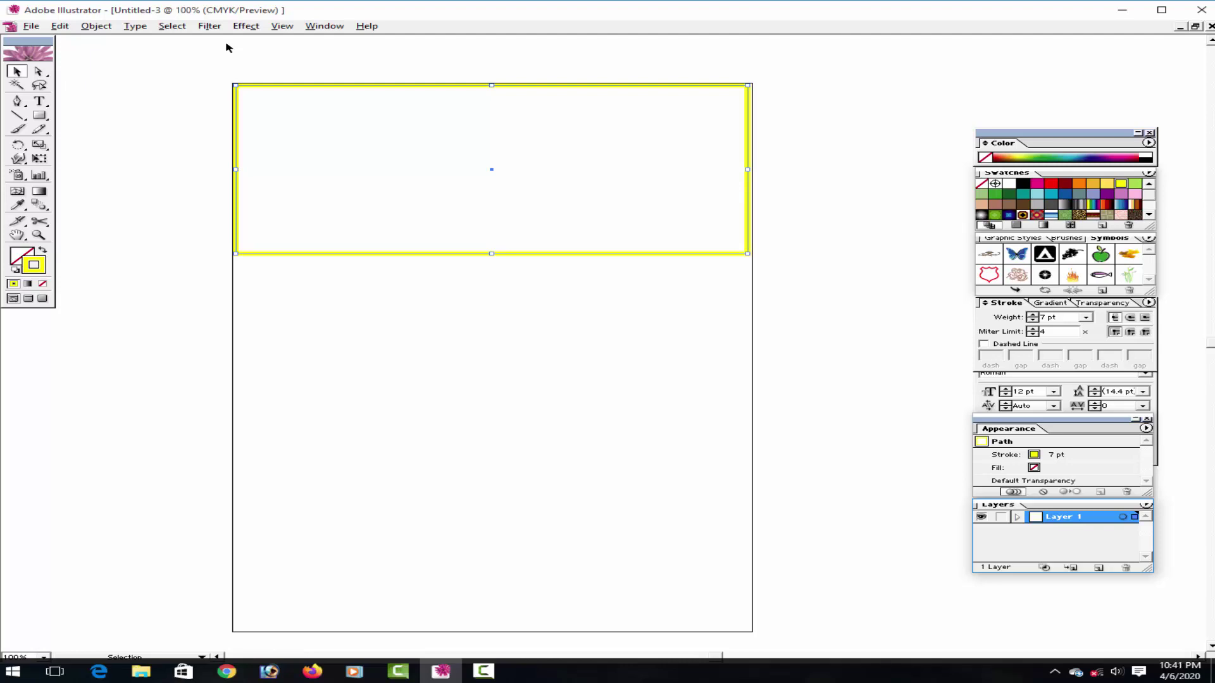
Open the Borders_Dashed brush library and scroll through its brushes.
{"action": "left_click", "coordinate": [312, 29]}
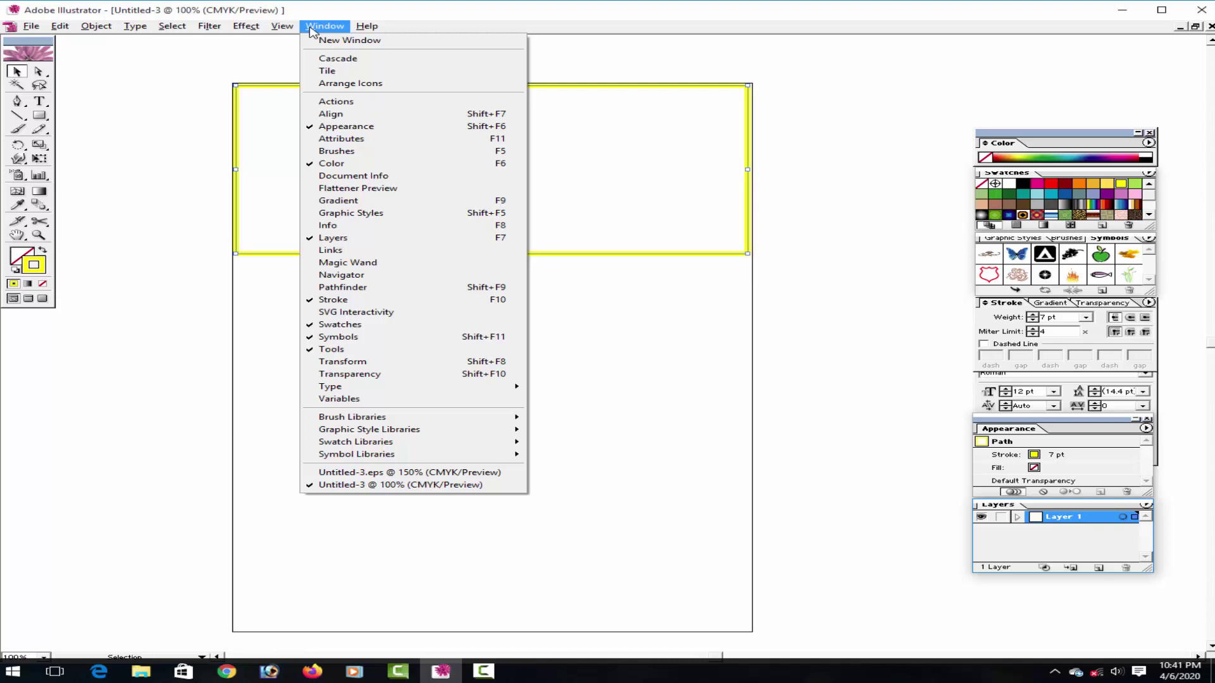
{"action": "mouse_move", "coordinate": [352, 417]}
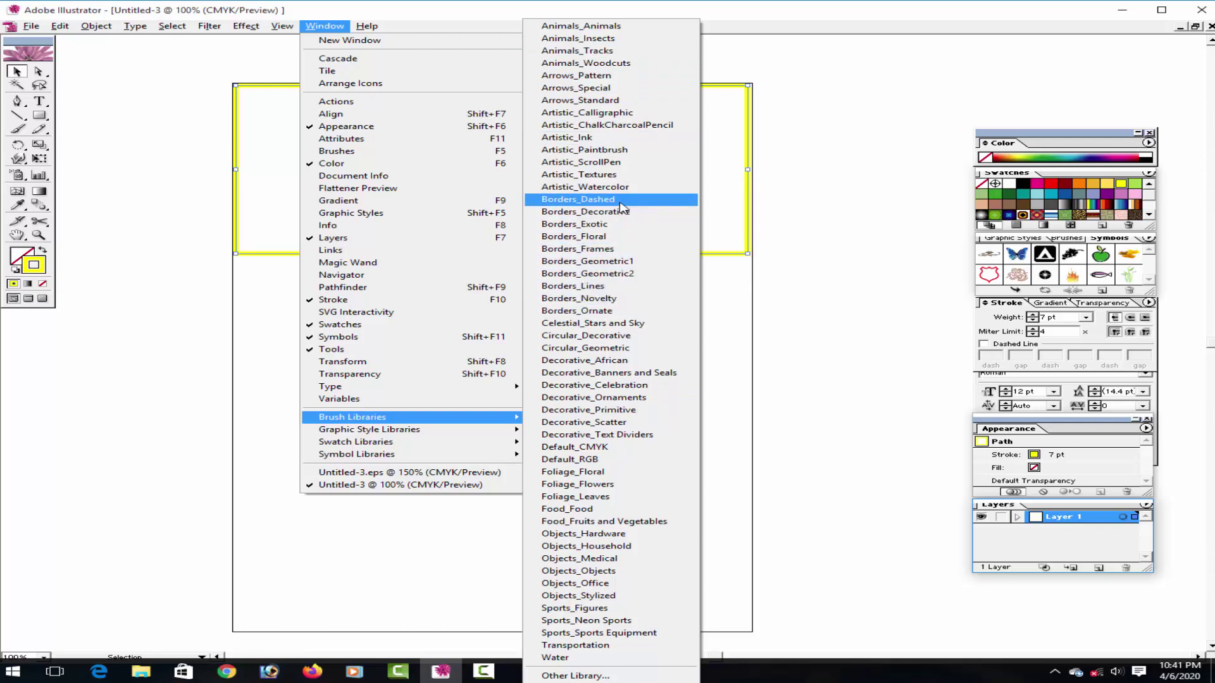
{"action": "left_click", "coordinate": [572, 200]}
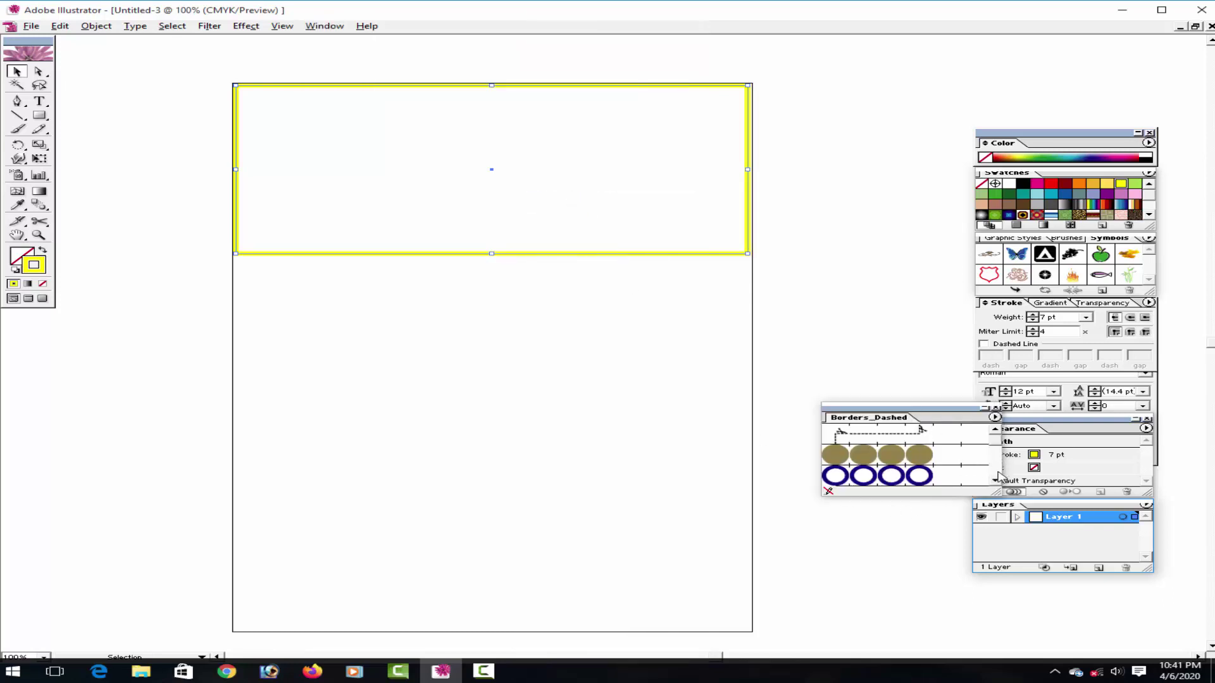
{"action": "left_click", "coordinate": [996, 481]}
{"action": "left_click", "coordinate": [995, 481]}
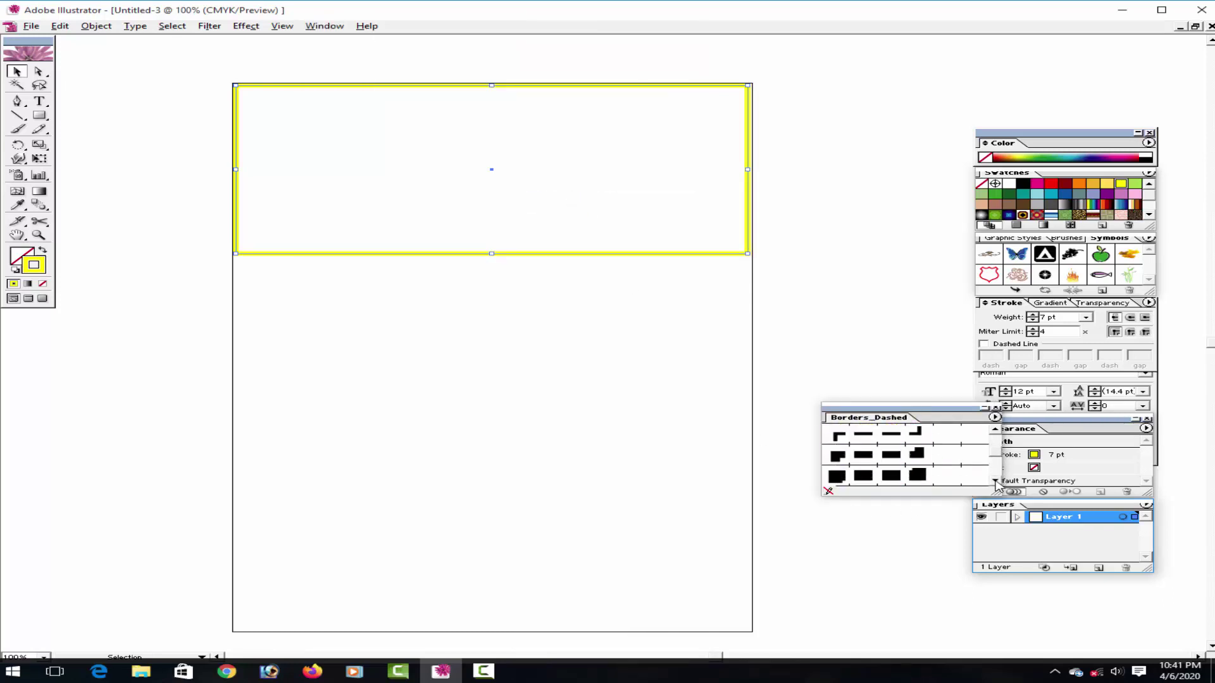
{"action": "left_click", "coordinate": [995, 481]}
{"action": "left_click", "coordinate": [996, 481]}
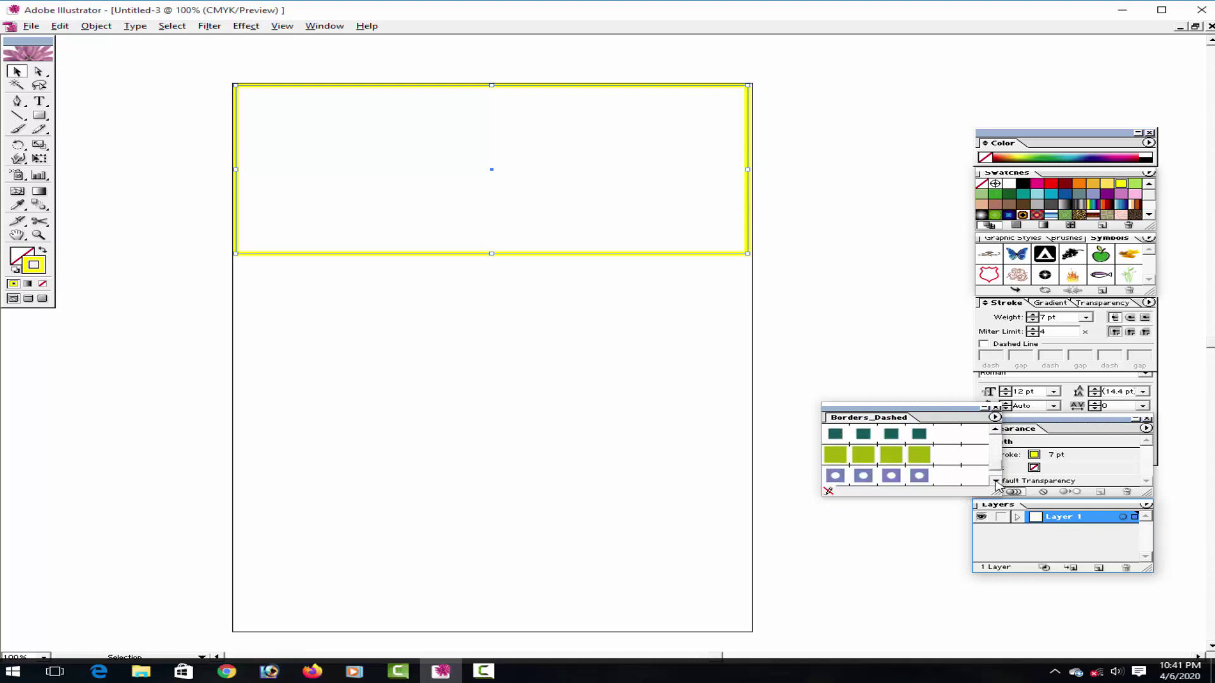
{"action": "left_click", "coordinate": [995, 481]}
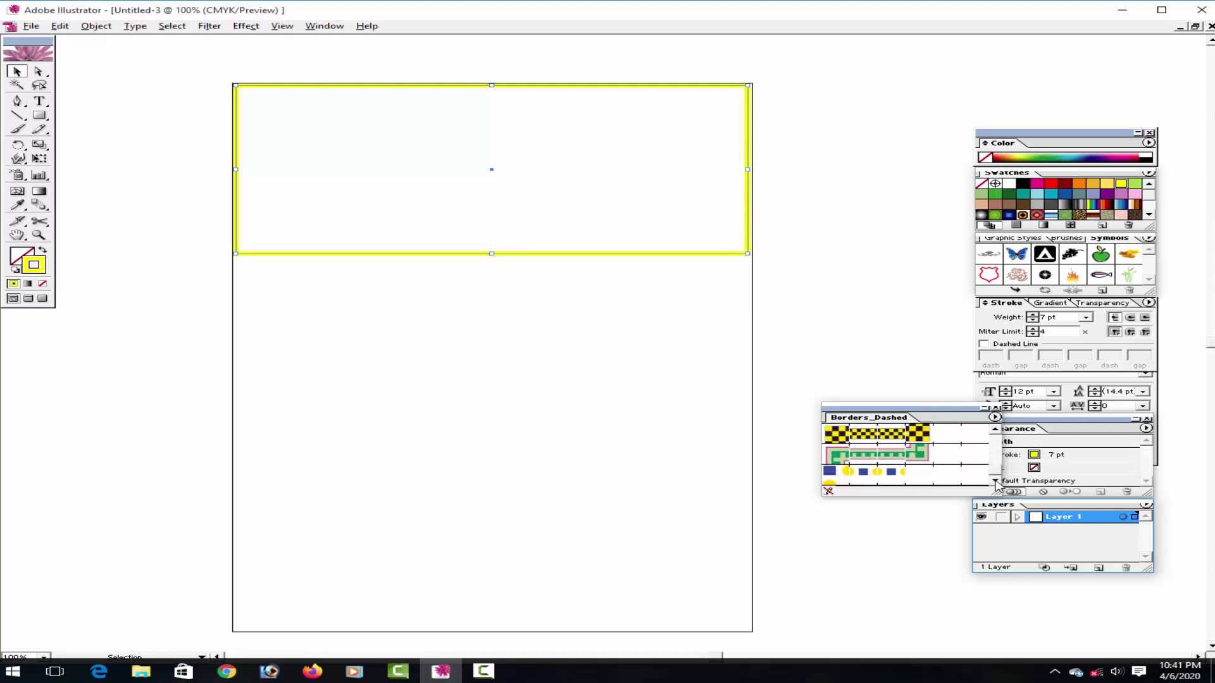
{"action": "left_click", "coordinate": [996, 428]}
{"action": "left_click", "coordinate": [996, 429]}
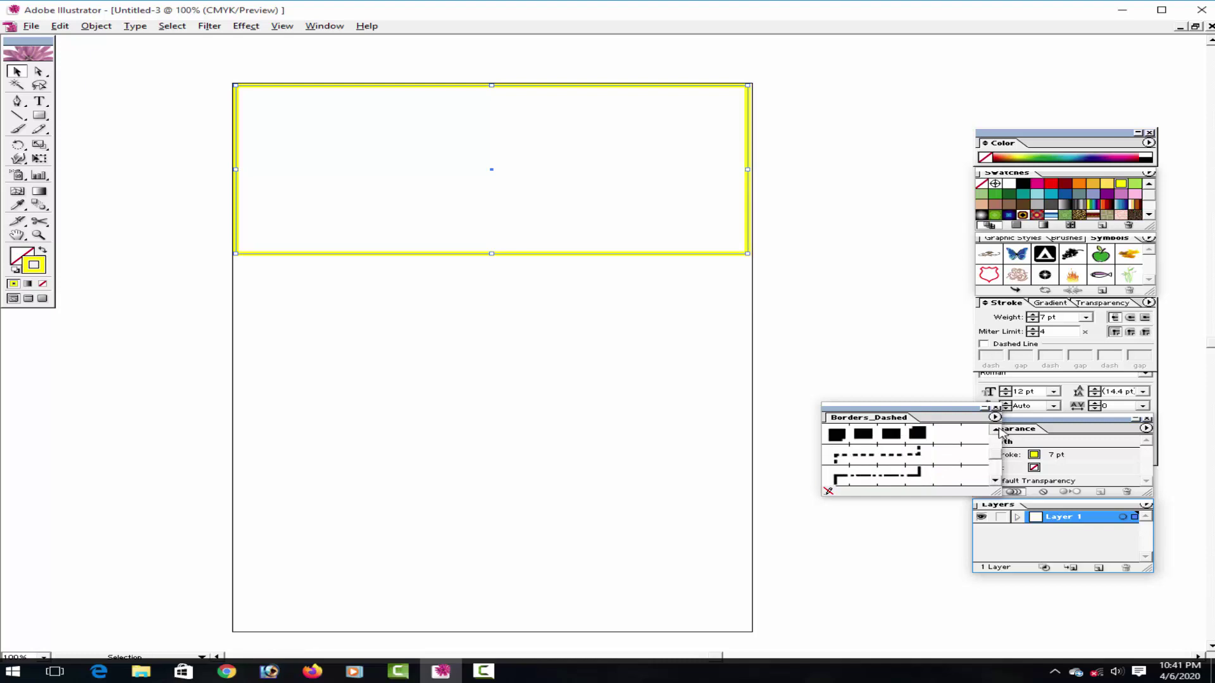
{"action": "left_click", "coordinate": [995, 428]}
{"action": "left_click", "coordinate": [995, 428]}
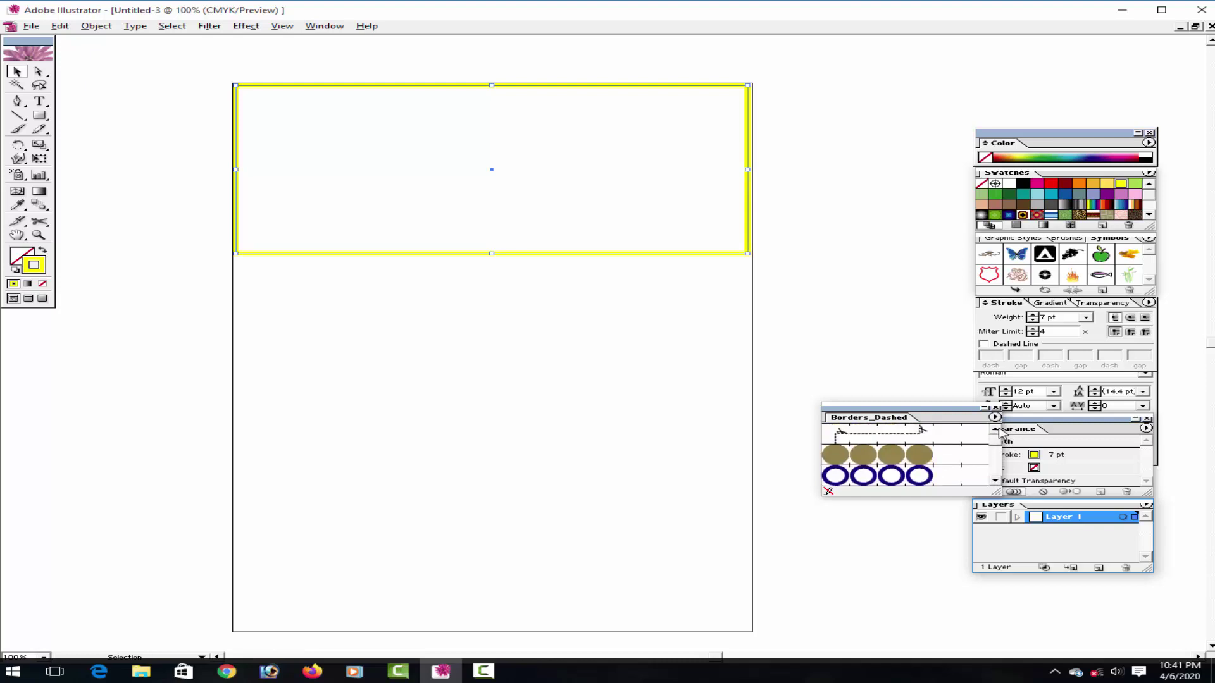
{"action": "left_click", "coordinate": [325, 26]}
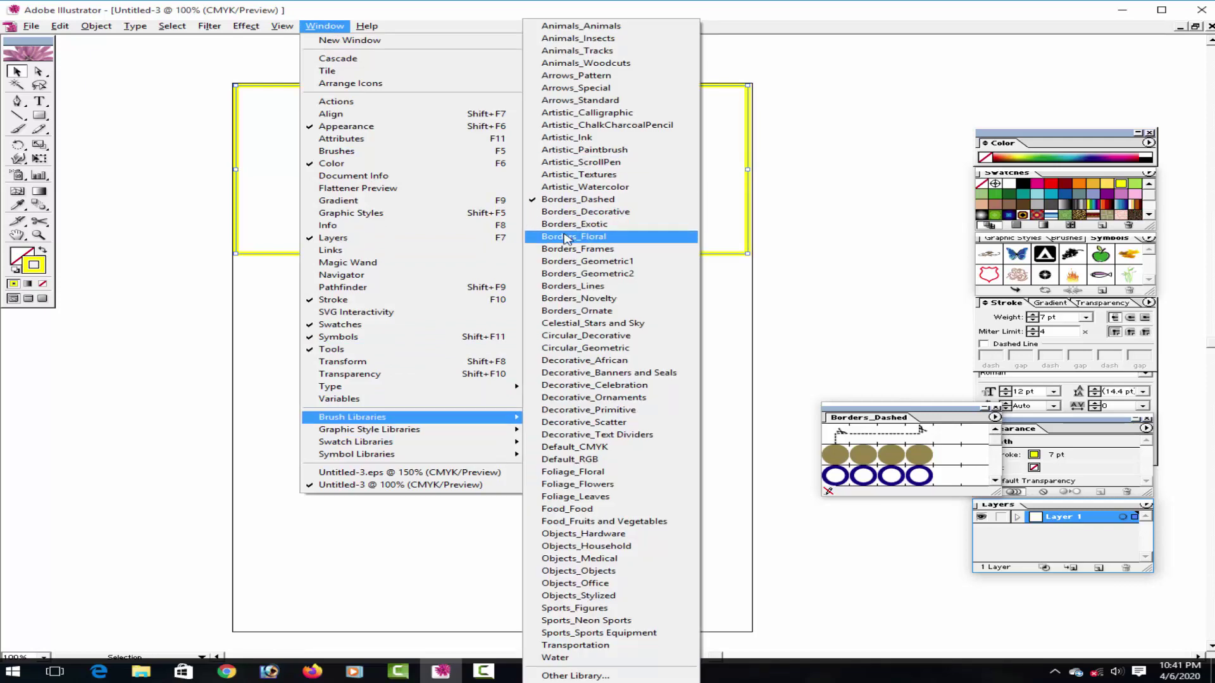
Open Borders_Floral, move its panel aside, and try Marjoram and Pressed 1.4 on the rectangle.
{"action": "left_click", "coordinate": [567, 237]}
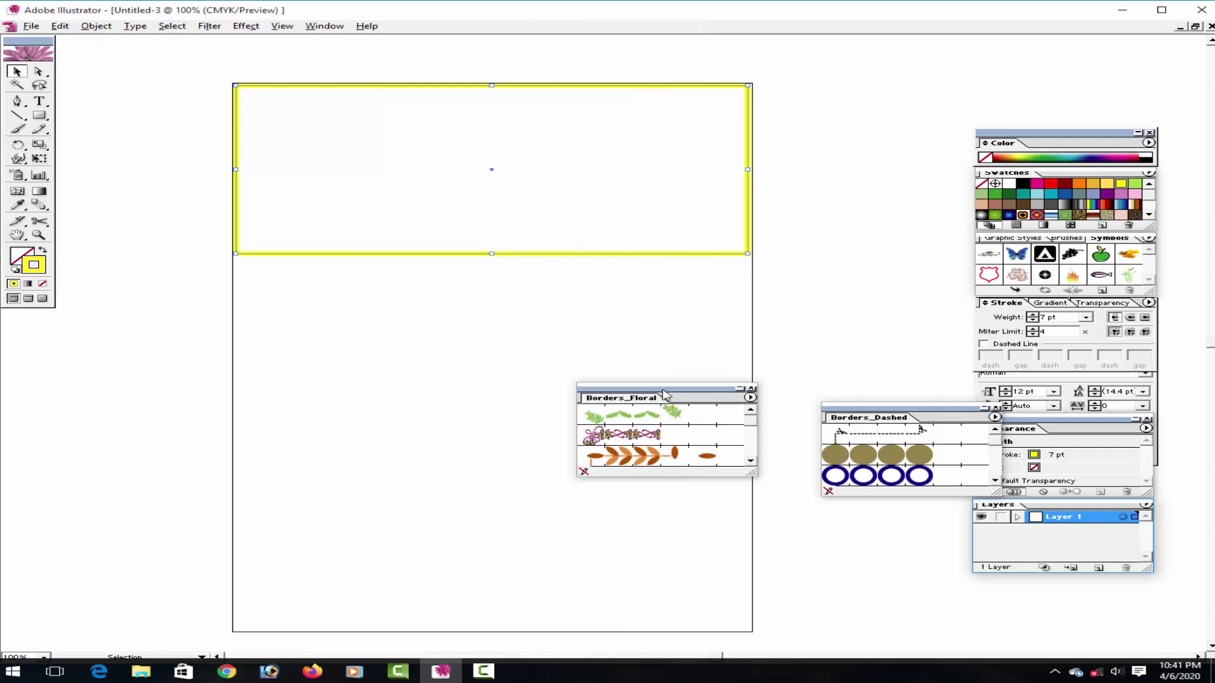
{"action": "left_click_drag", "start_coordinate": [664, 395], "coordinate": [876, 271]}
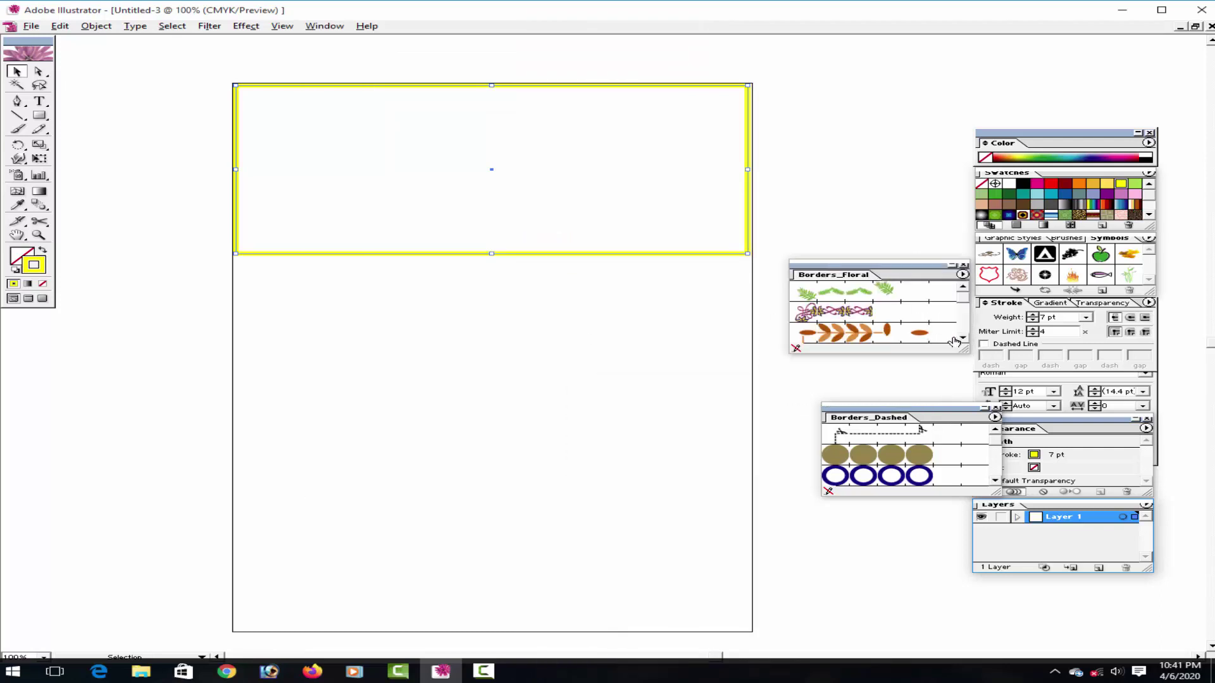
{"action": "left_click", "coordinate": [962, 337]}
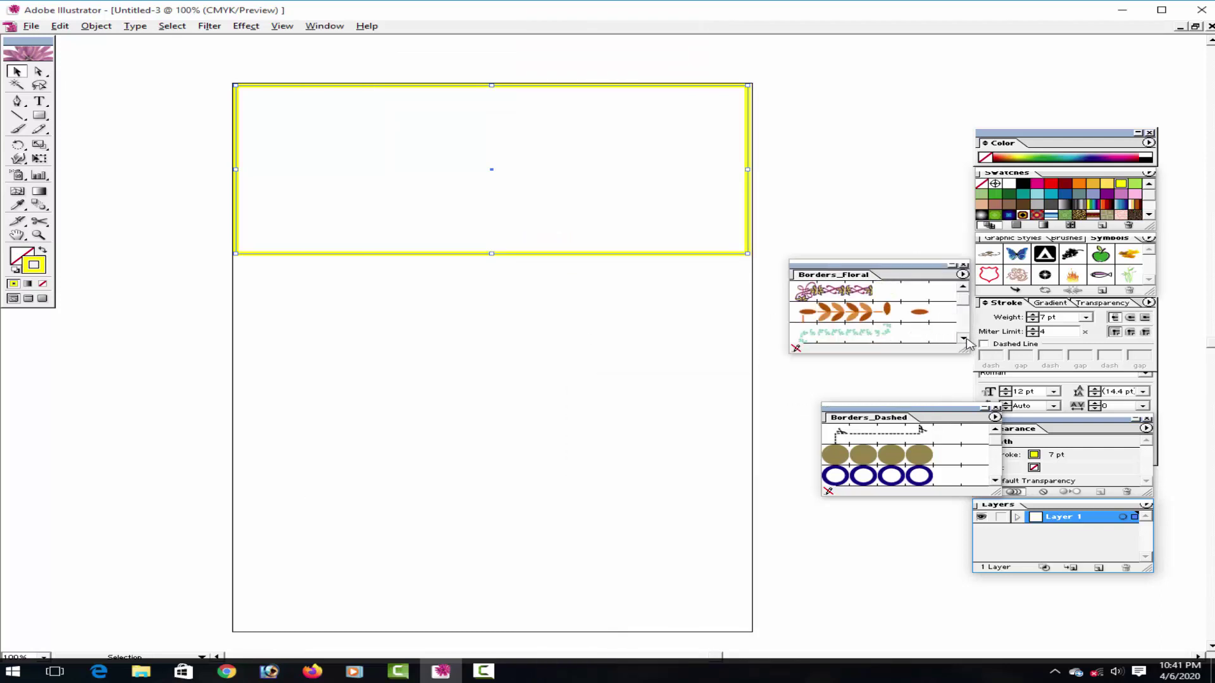
{"action": "left_click", "coordinate": [963, 289]}
{"action": "left_click", "coordinate": [832, 293]}
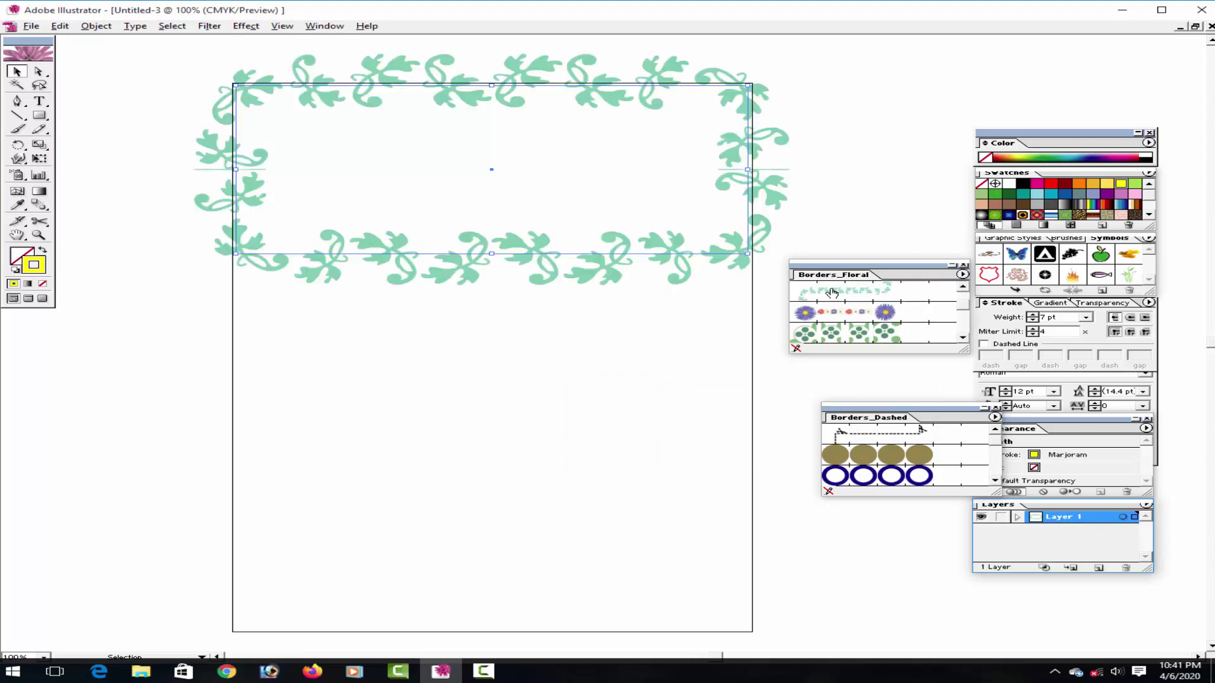
{"action": "left_click", "coordinate": [962, 338]}
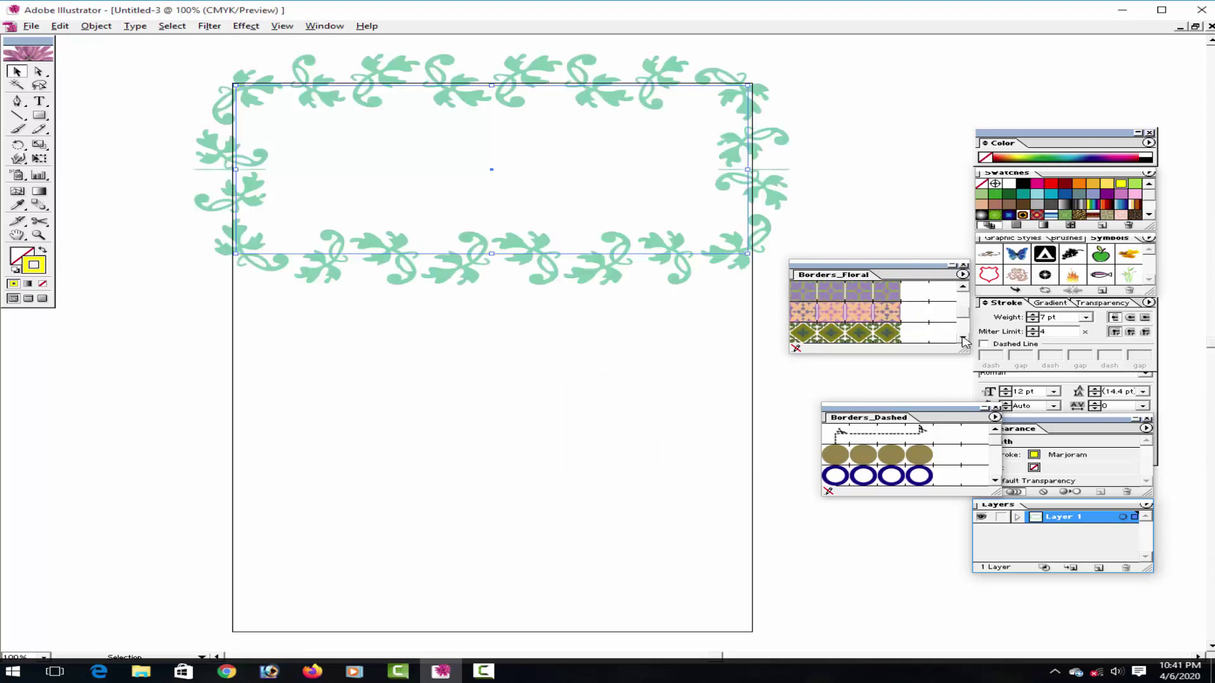
{"action": "left_click", "coordinate": [962, 338]}
{"action": "left_click", "coordinate": [855, 334]}
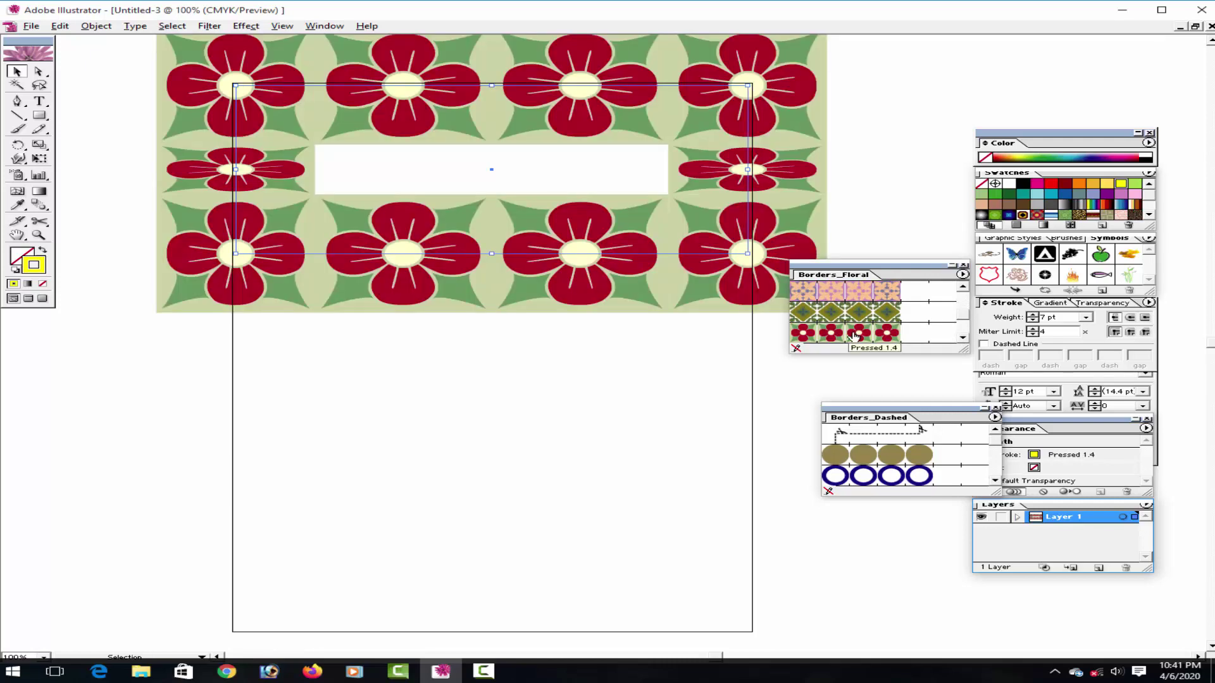
Try the Rose, Sunflowers and Jasmine floral borders on the rectangle.
{"action": "left_click", "coordinate": [963, 339]}
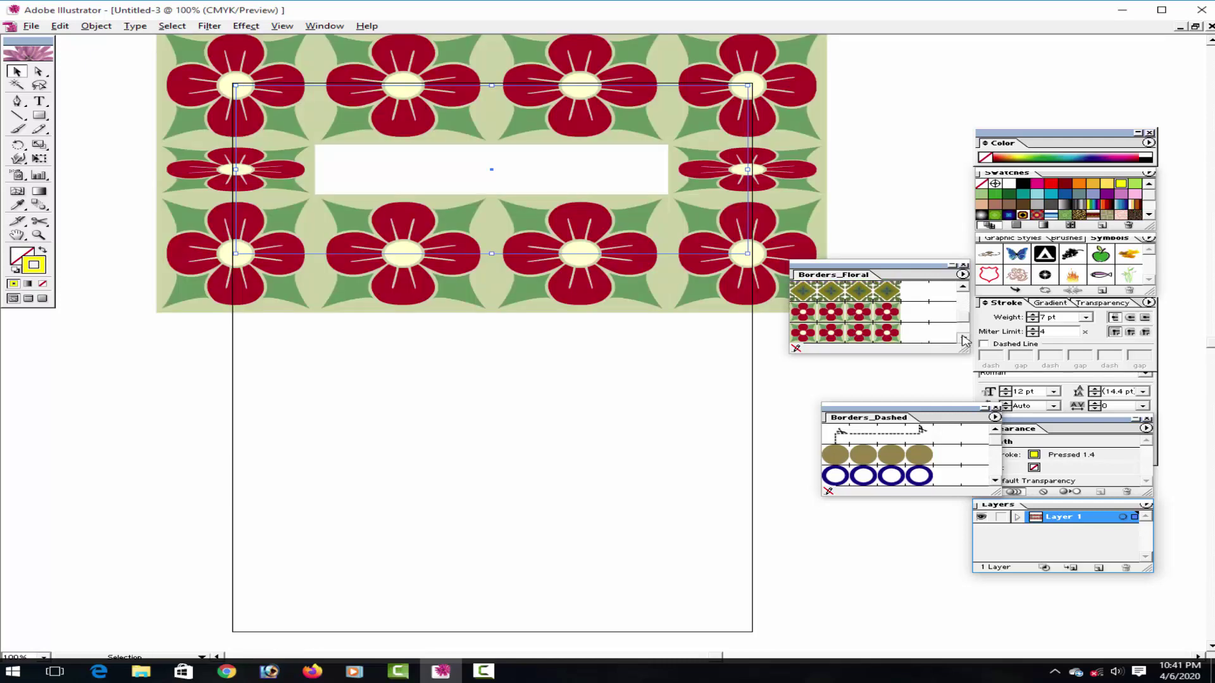
{"action": "left_click", "coordinate": [963, 338]}
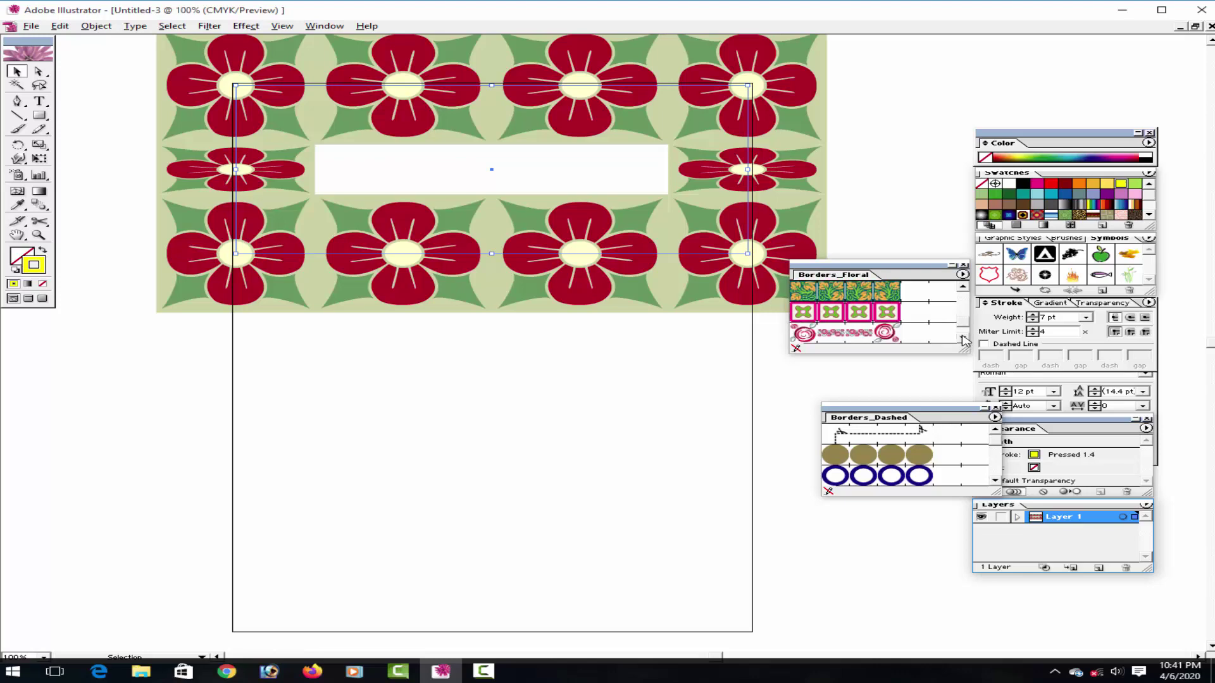
{"action": "left_click", "coordinate": [873, 334]}
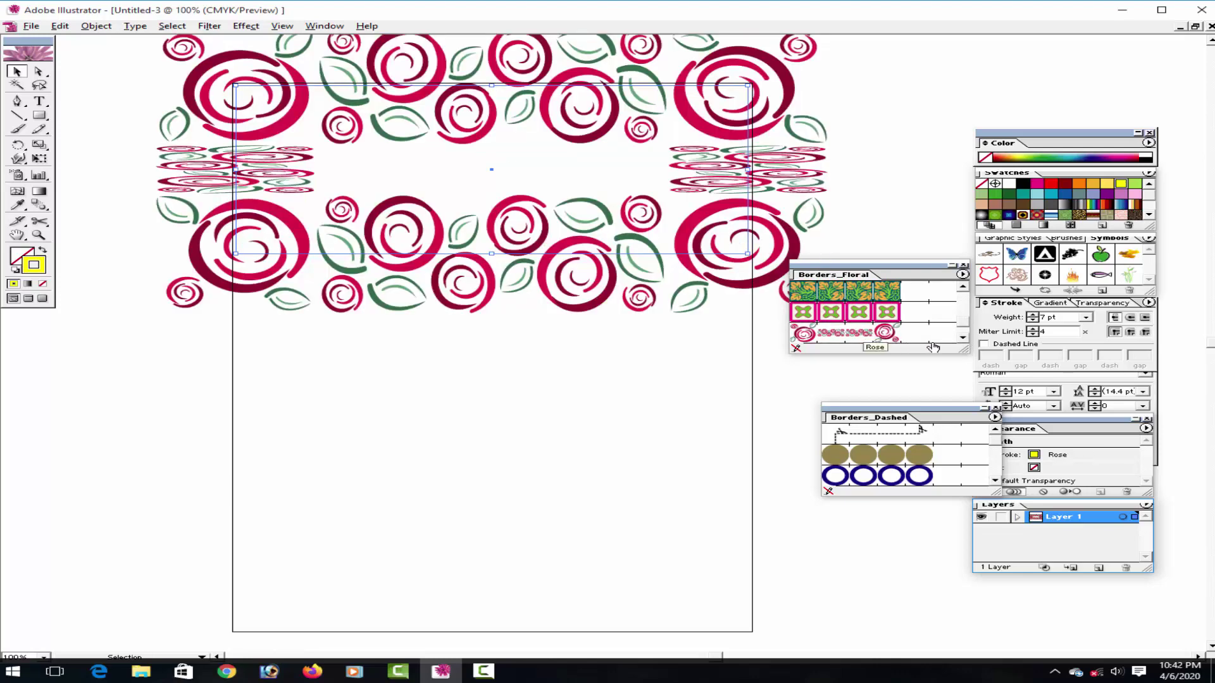
{"action": "left_click", "coordinate": [962, 339]}
{"action": "left_click", "coordinate": [963, 339]}
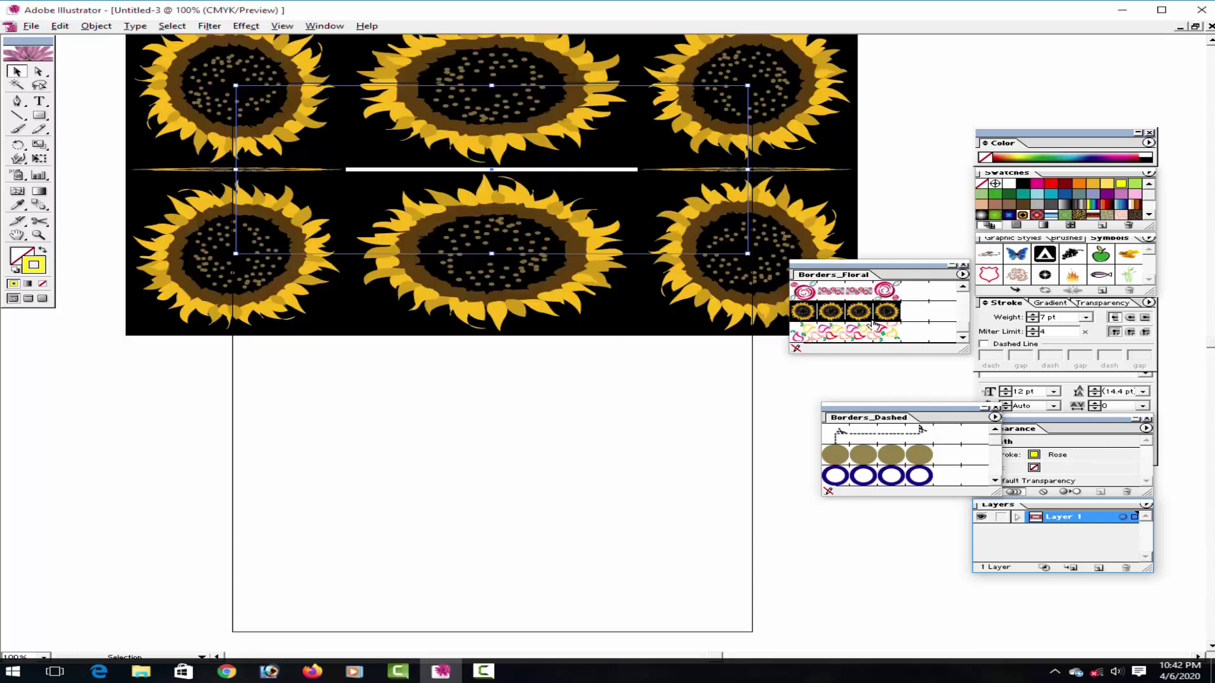
{"action": "left_click", "coordinate": [870, 320]}
{"action": "left_click", "coordinate": [963, 290]}
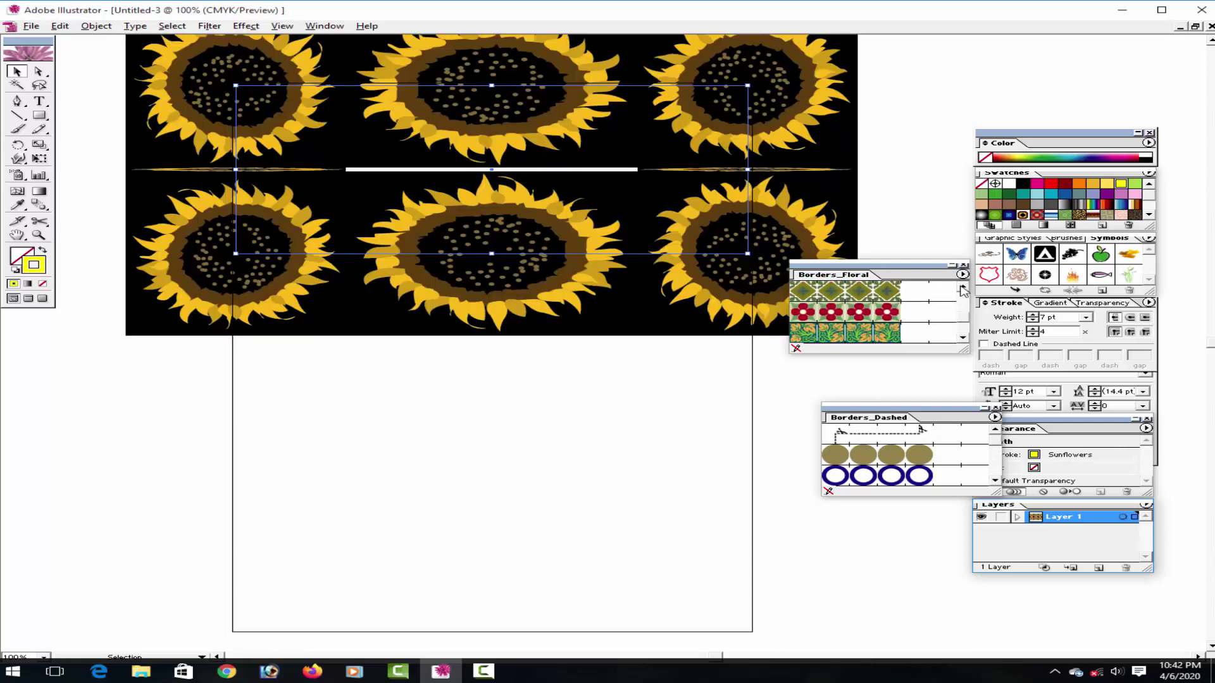
{"action": "left_click", "coordinate": [962, 290]}
{"action": "left_click", "coordinate": [963, 289]}
{"action": "left_click", "coordinate": [963, 290]}
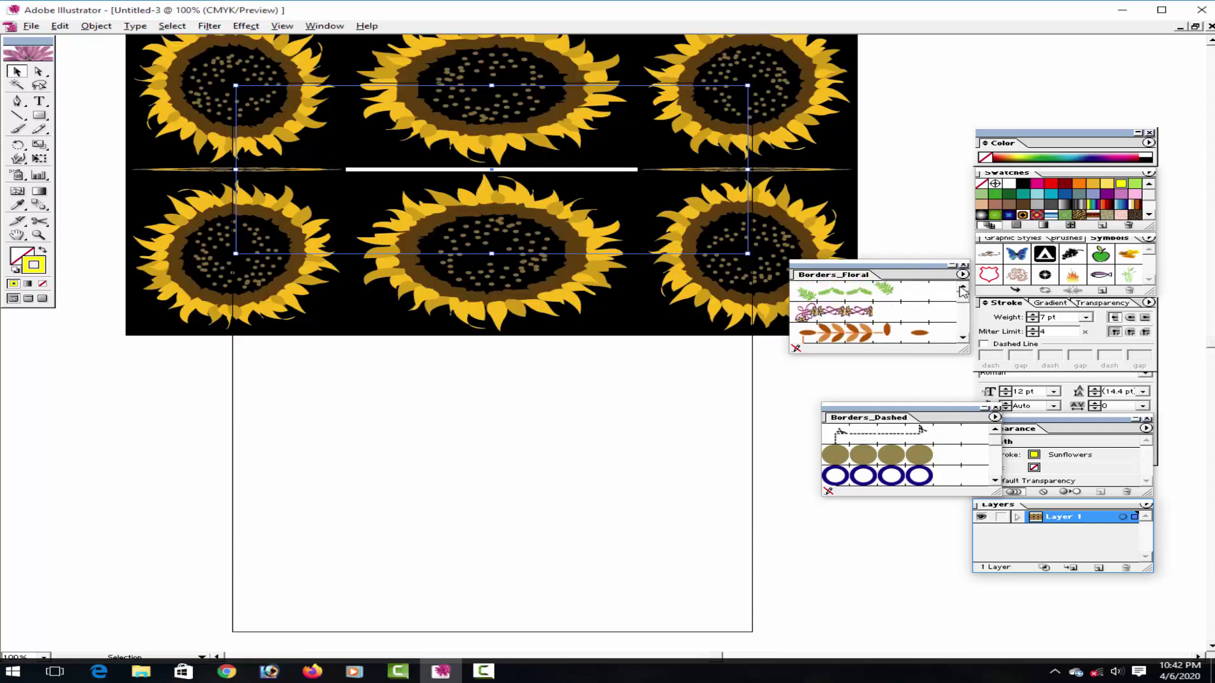
{"action": "left_click", "coordinate": [848, 315]}
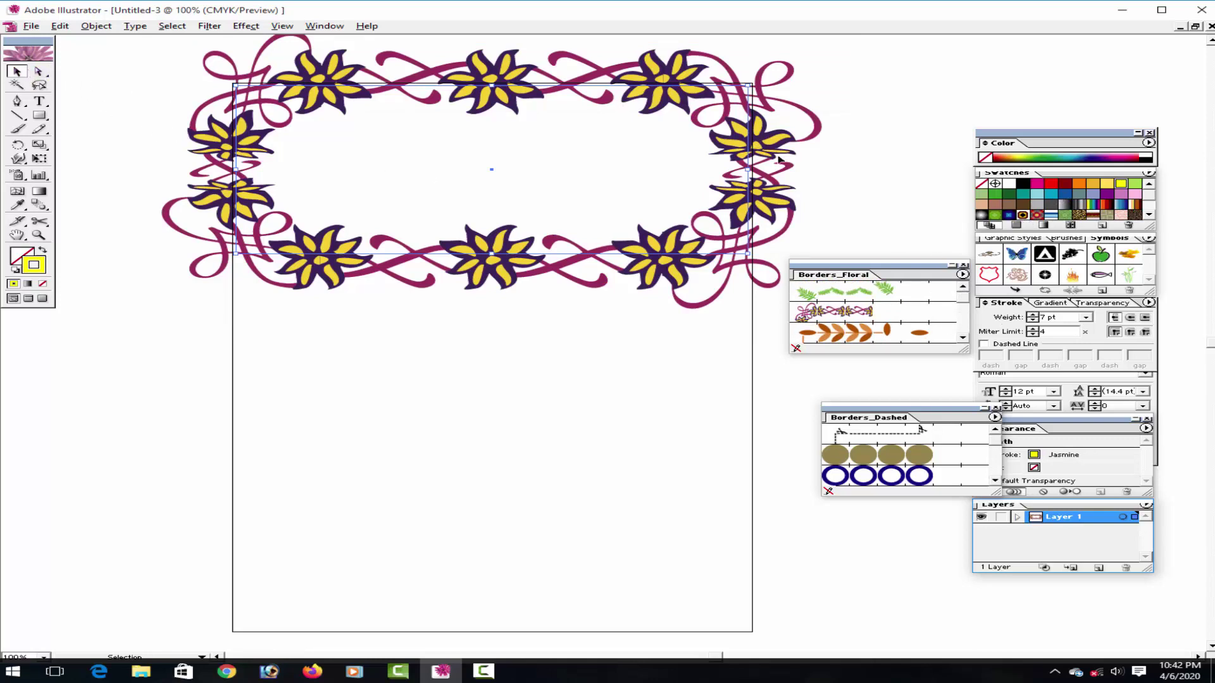
Reselect the rectangle, undo a trial resize, and apply the Laurel leaf border.
{"action": "left_click", "coordinate": [764, 227]}
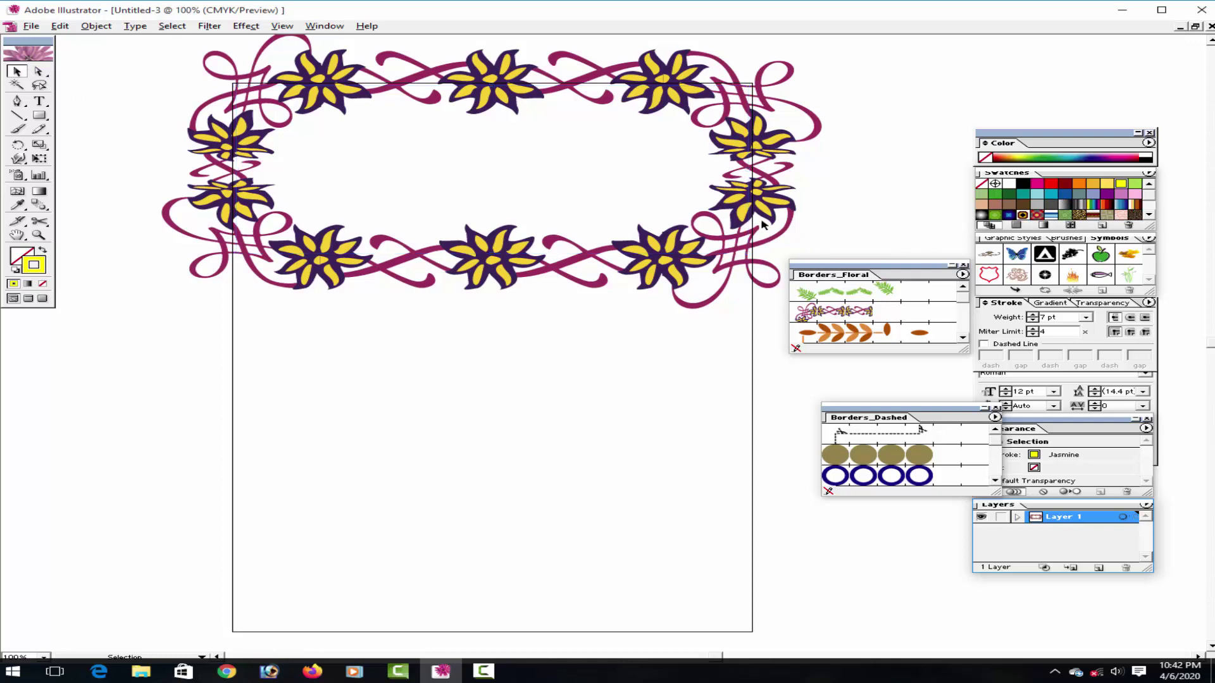
{"action": "left_click", "coordinate": [778, 277]}
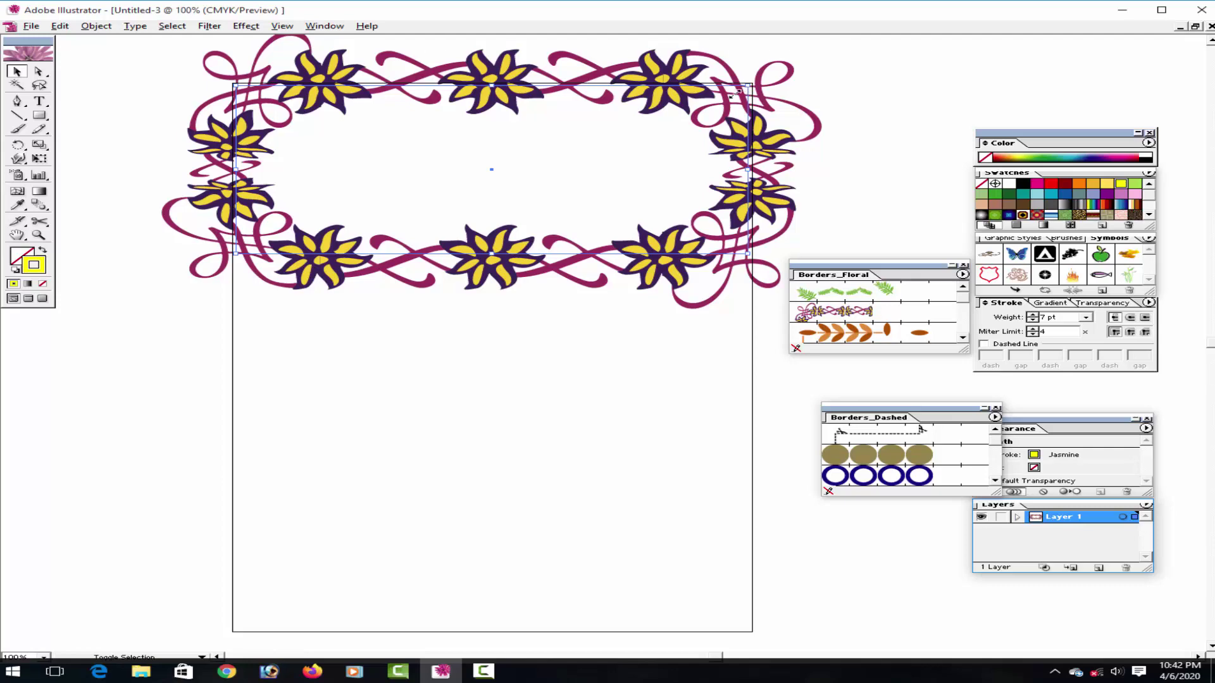
{"action": "left_click_drag", "start_coordinate": [736, 93], "coordinate": [623, 130]}
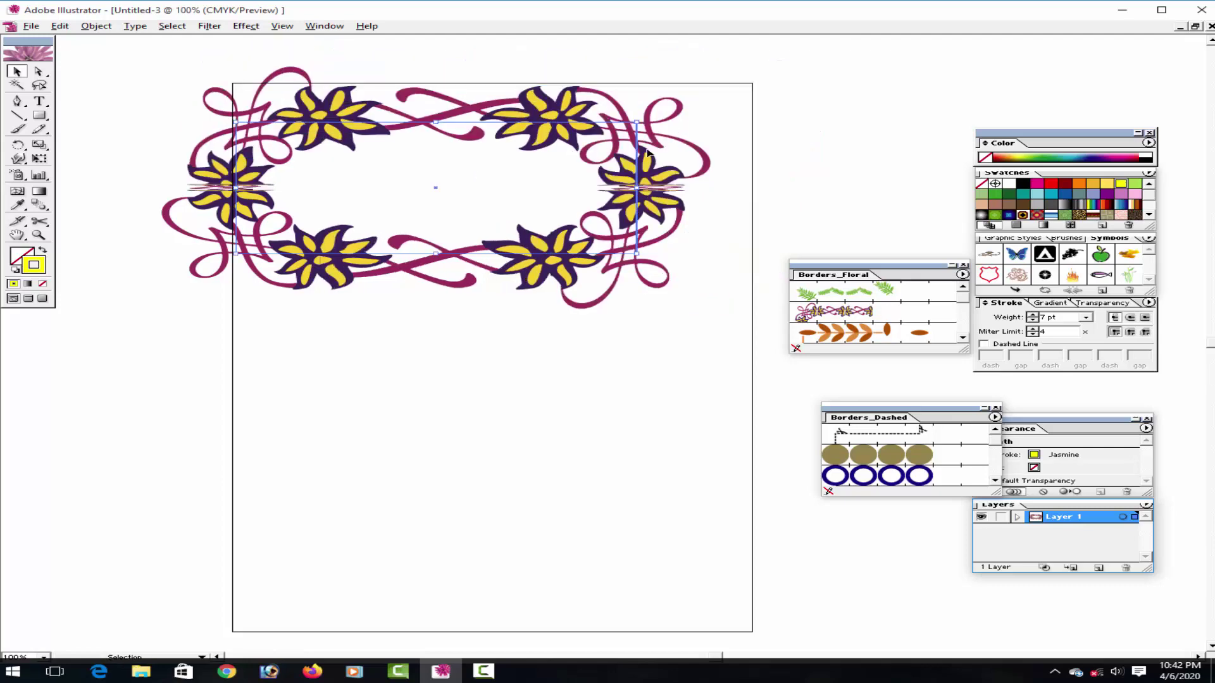
{"action": "key", "text": "ctrl+z"}
{"action": "left_click", "coordinate": [866, 336]}
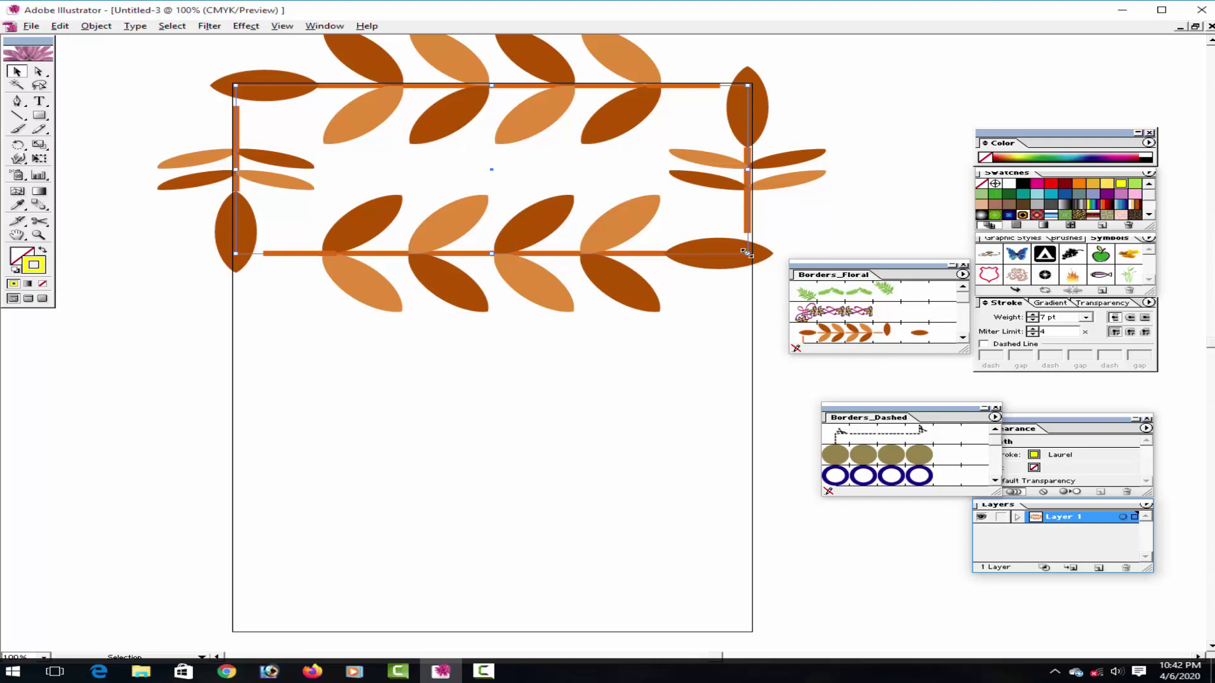
Adjust the border stroke weight down from 5 pt to 2 pt.
{"action": "left_click", "coordinate": [1032, 320]}
{"action": "left_click", "coordinate": [1033, 320]}
{"action": "left_click", "coordinate": [1033, 320]}
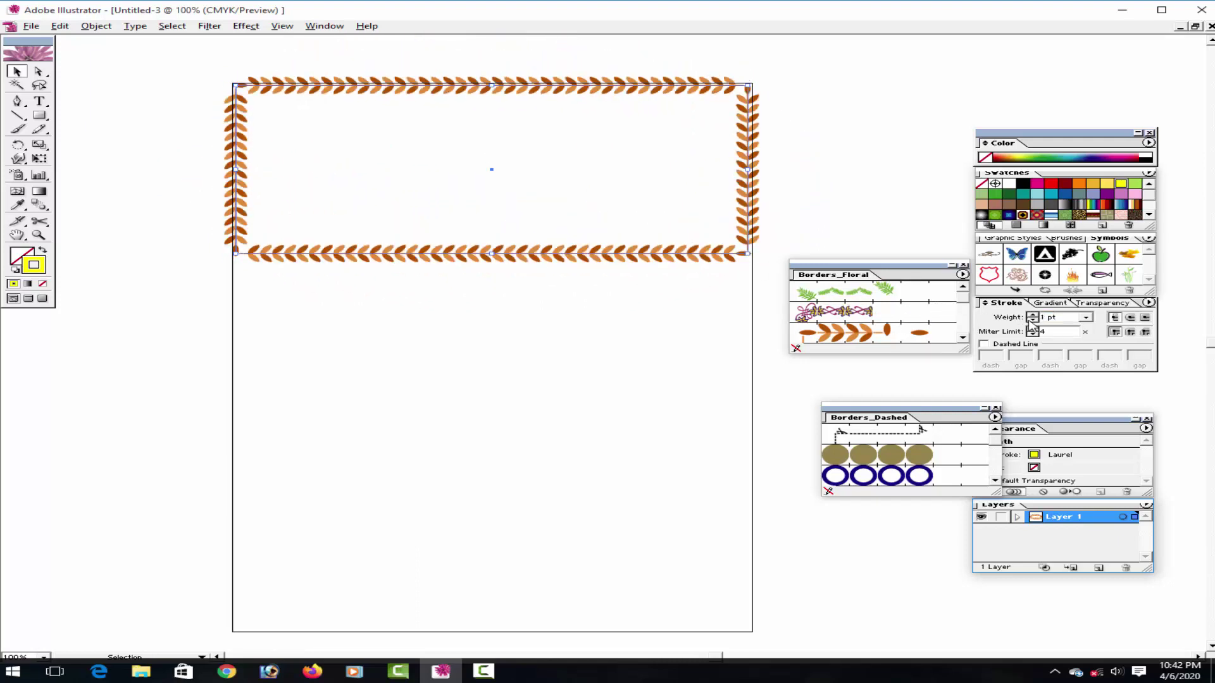
{"action": "left_click", "coordinate": [1032, 320]}
{"action": "left_click", "coordinate": [1032, 314]}
{"action": "left_click", "coordinate": [1032, 314]}
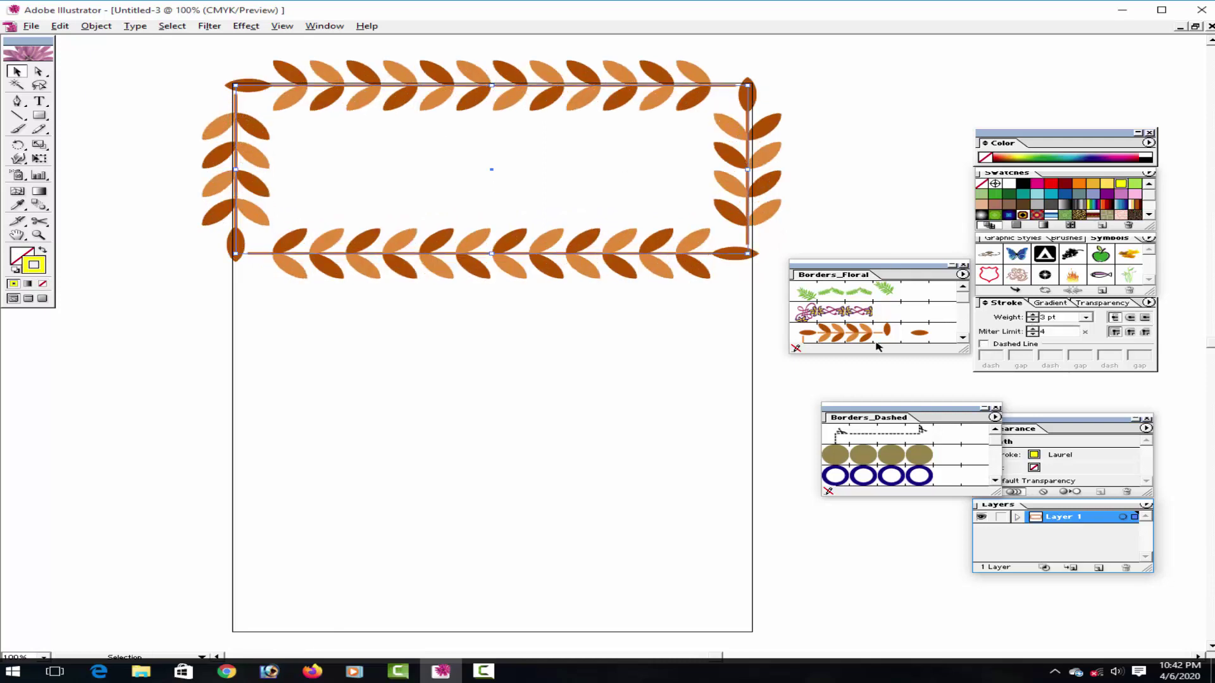
{"action": "left_click", "coordinate": [1033, 320]}
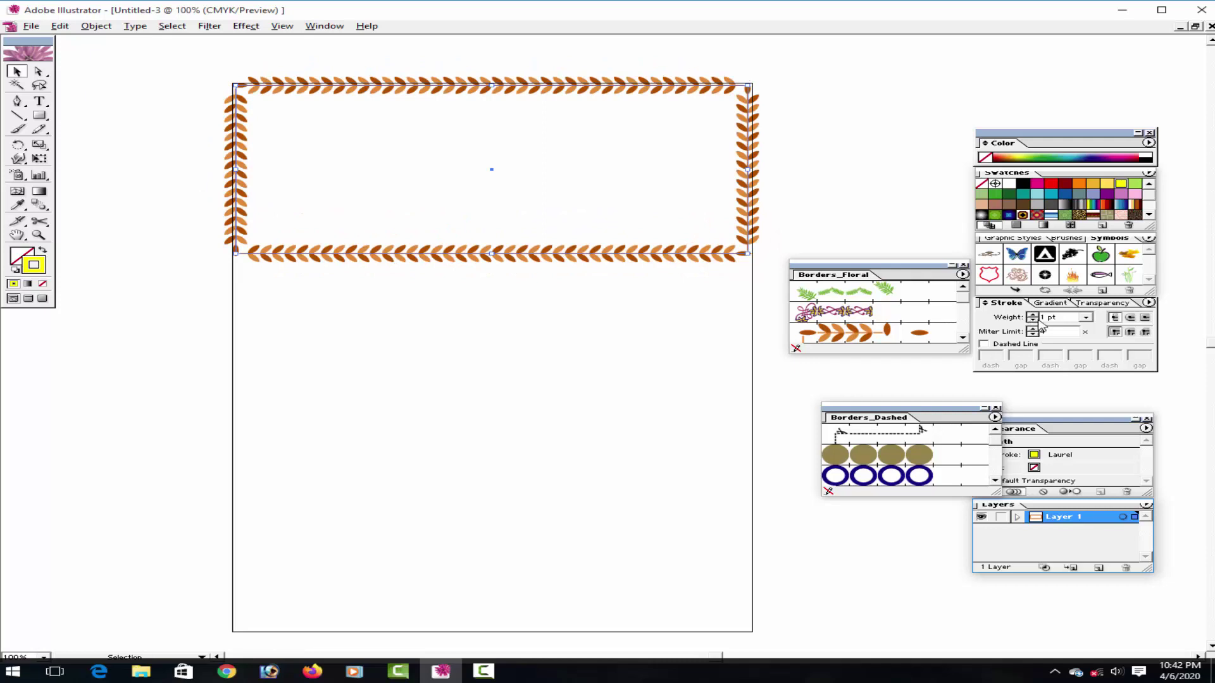
Apply the red-flower Pressed 1.4 border at 1 pt weight and deselect.
{"action": "left_click", "coordinate": [963, 337]}
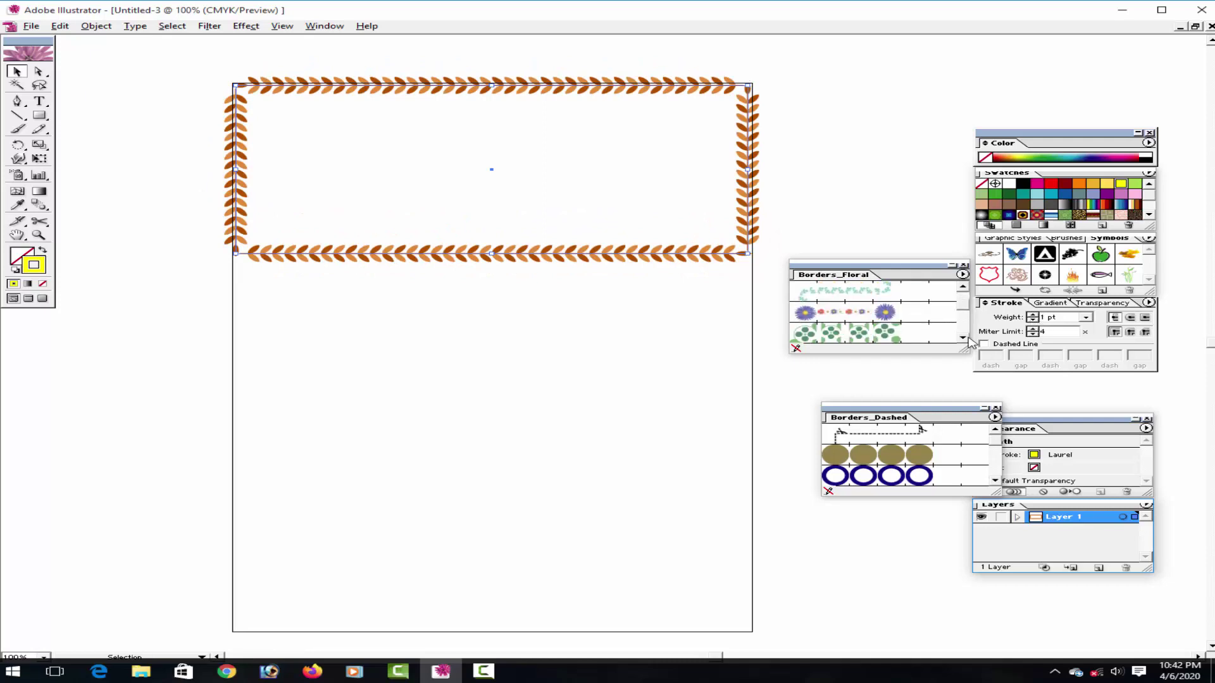
{"action": "left_click", "coordinate": [963, 337]}
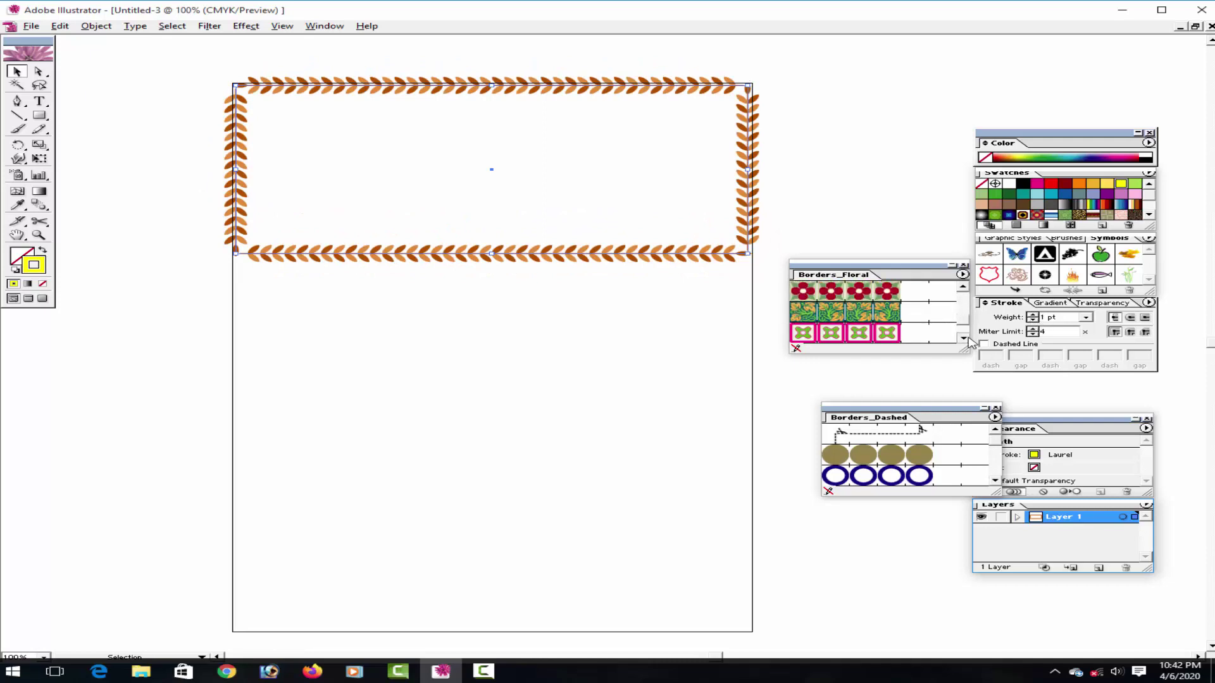
{"action": "left_click", "coordinate": [873, 292]}
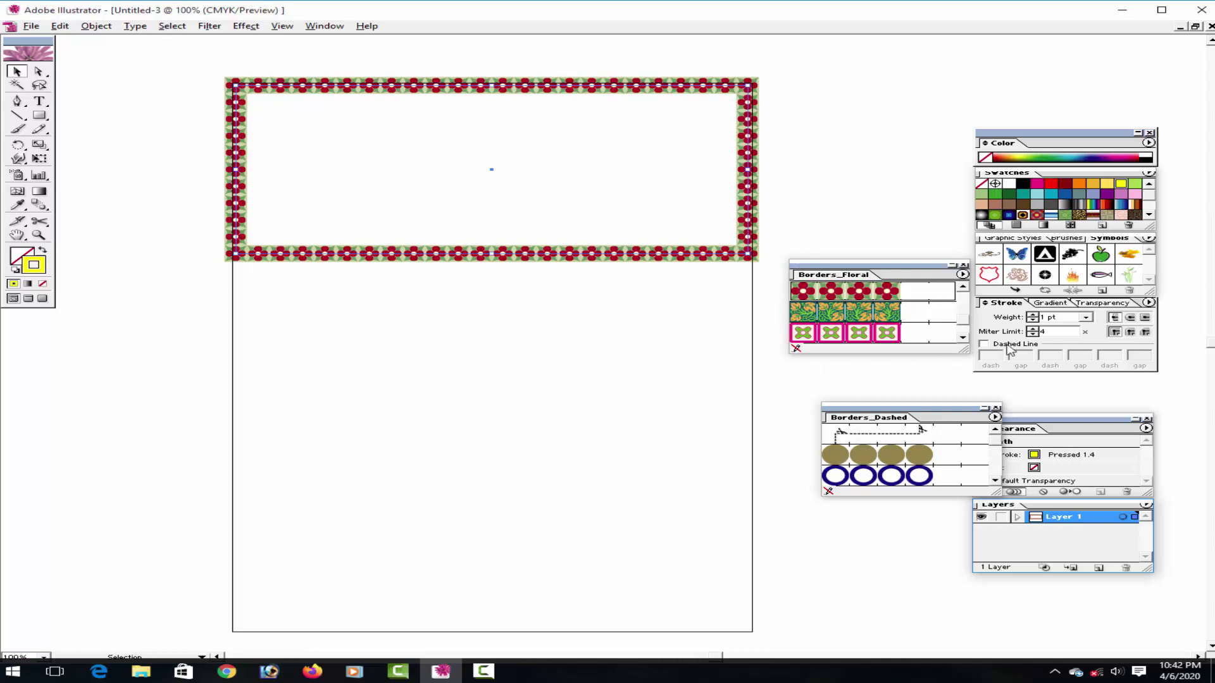
{"action": "left_click", "coordinate": [1033, 314]}
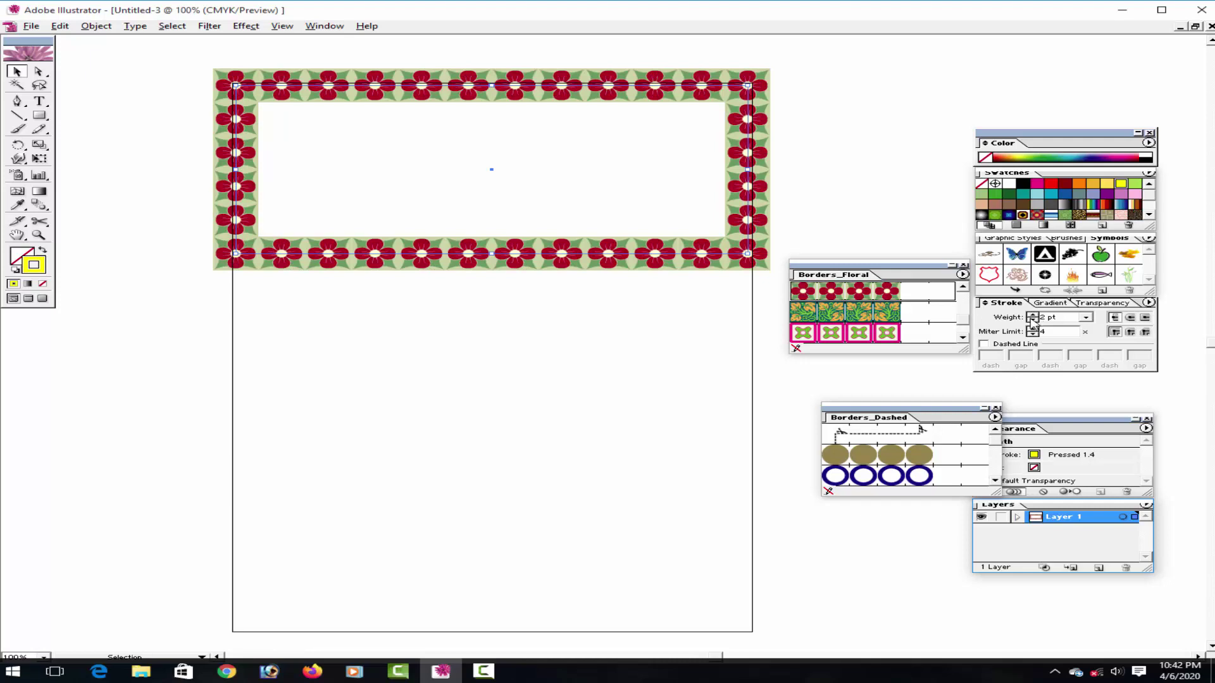
{"action": "left_click", "coordinate": [1033, 320]}
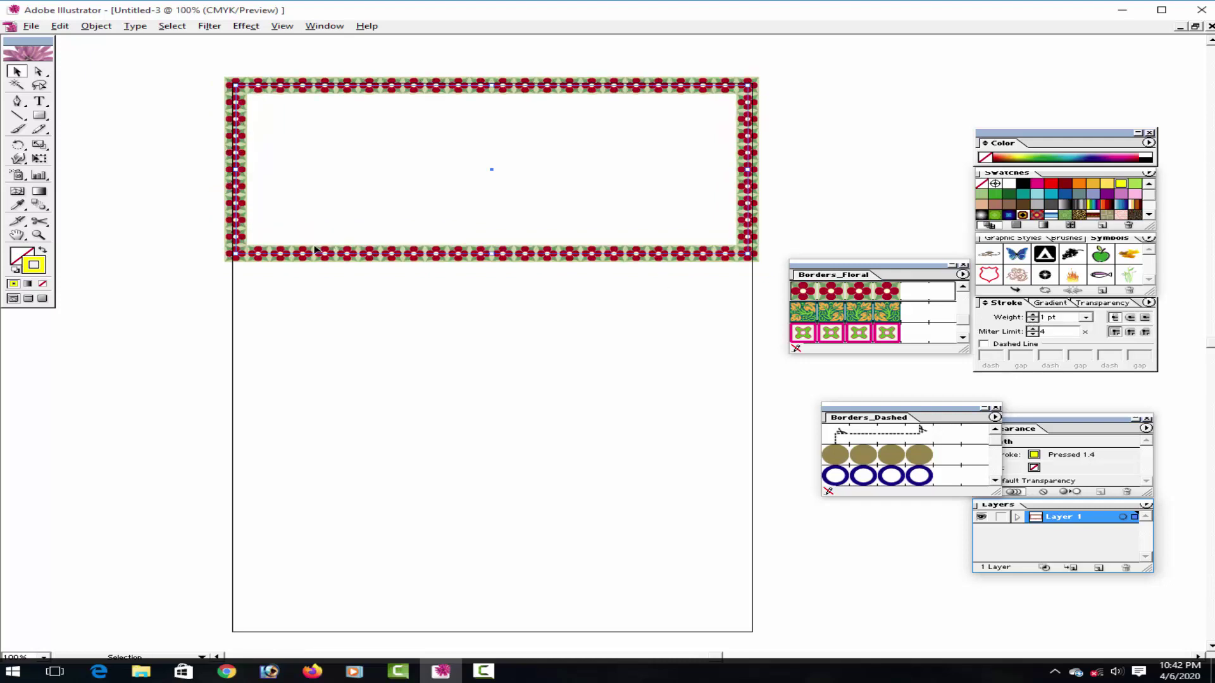
{"action": "left_click", "coordinate": [344, 349]}
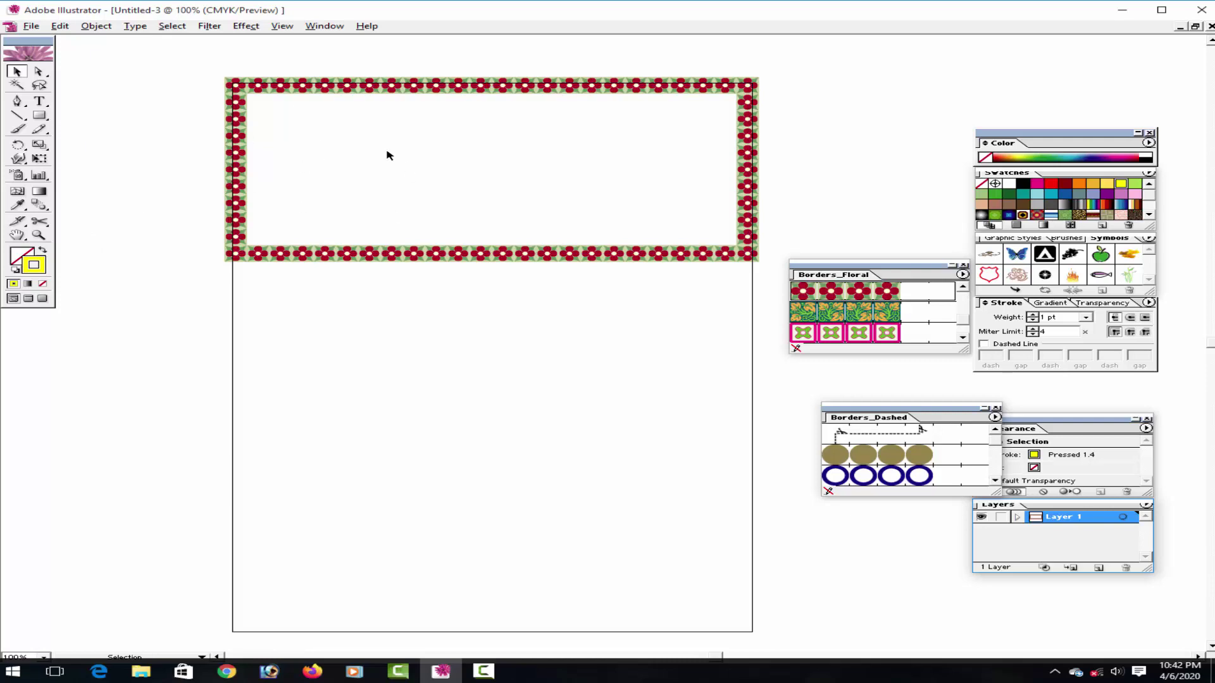
Place a text insertion point inside the border, then cancel text entry.
{"action": "left_click", "coordinate": [39, 102]}
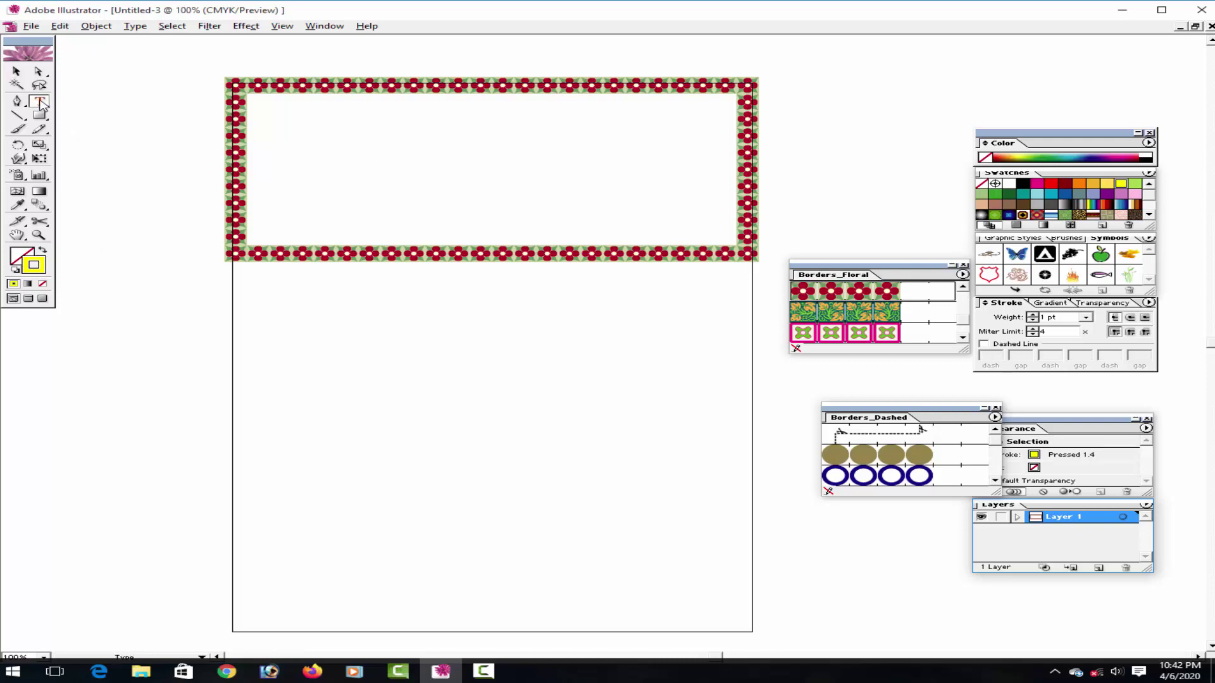
{"action": "left_click", "coordinate": [326, 135]}
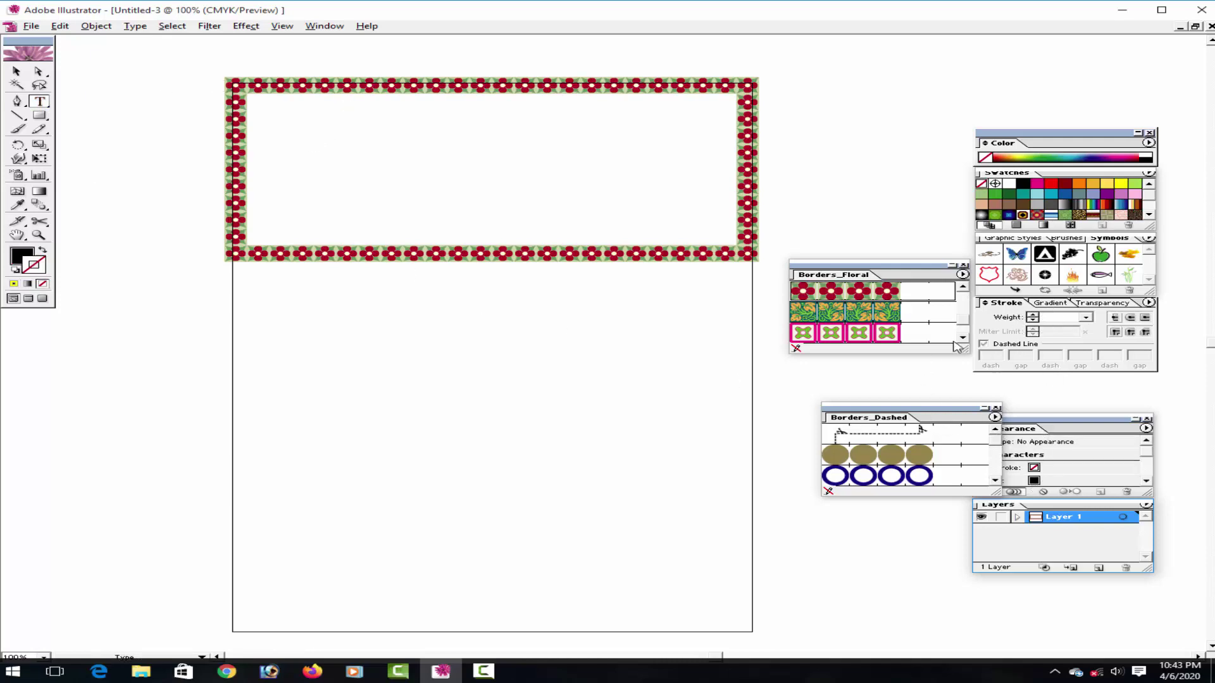
{"action": "left_click", "coordinate": [324, 26]}
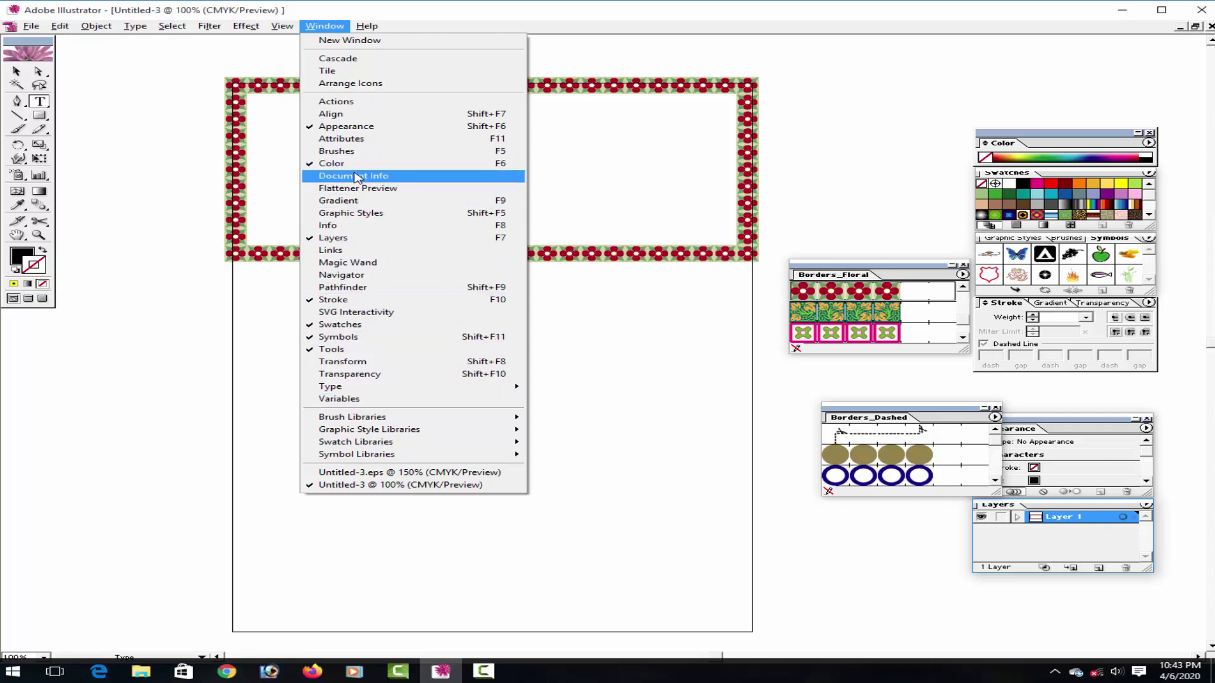
{"action": "left_click", "coordinate": [483, 670]}
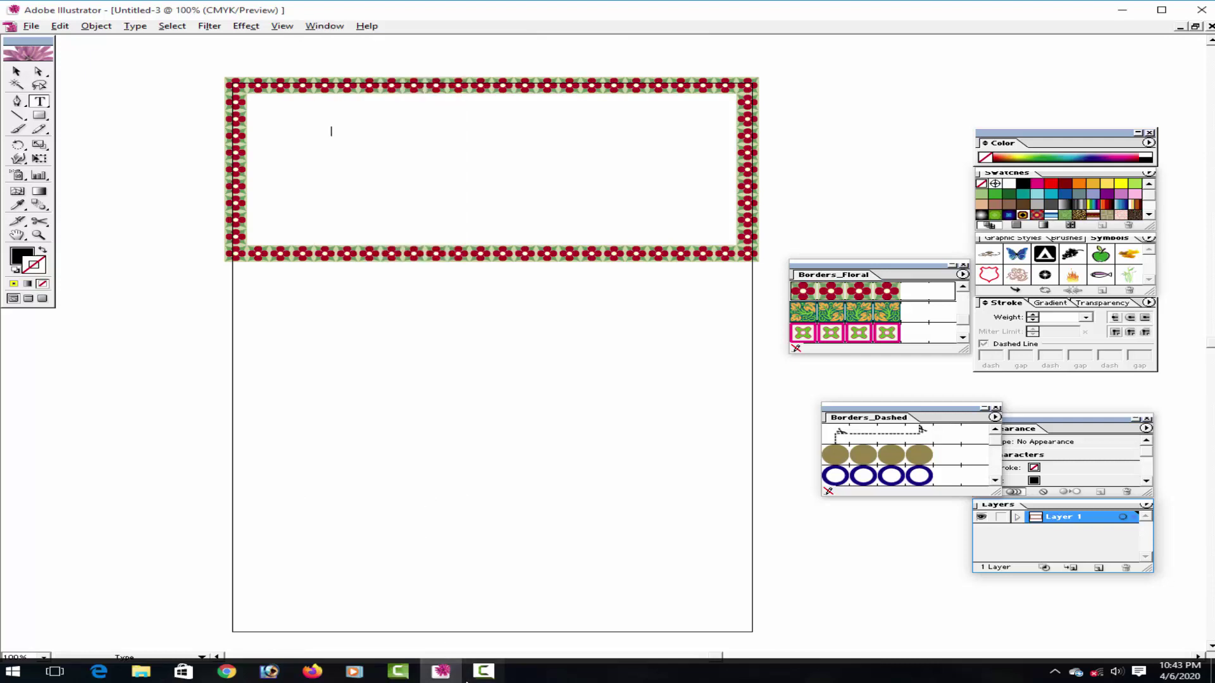
{"action": "key", "text": "Escape"}
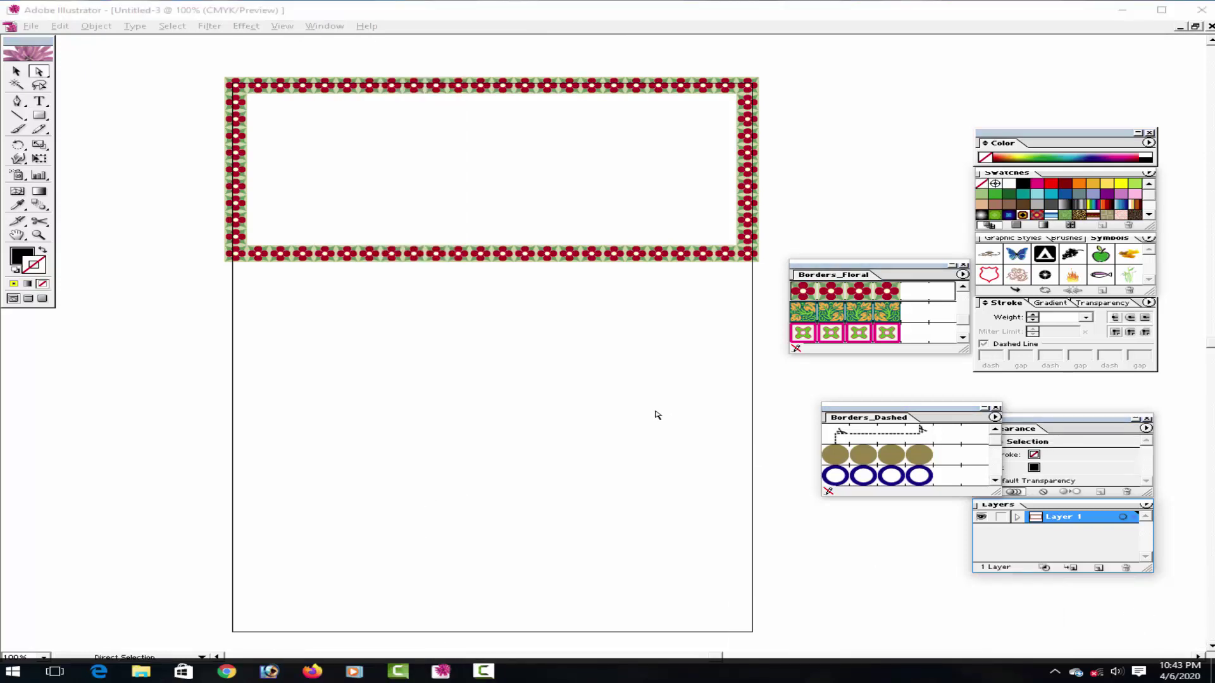
{"action": "left_click", "coordinate": [84, 81]}
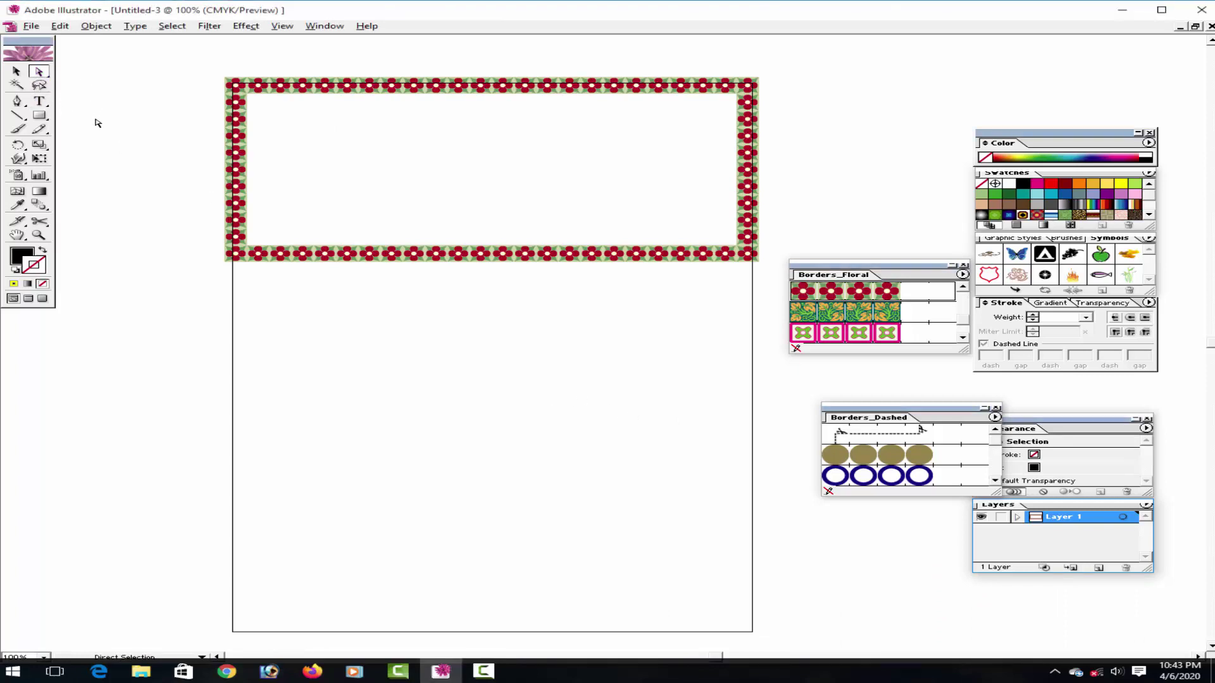
In a floating Character panel, set the font to SutonnyMJ Bold at 18 pt.
{"action": "key", "text": "ctrl+t"}
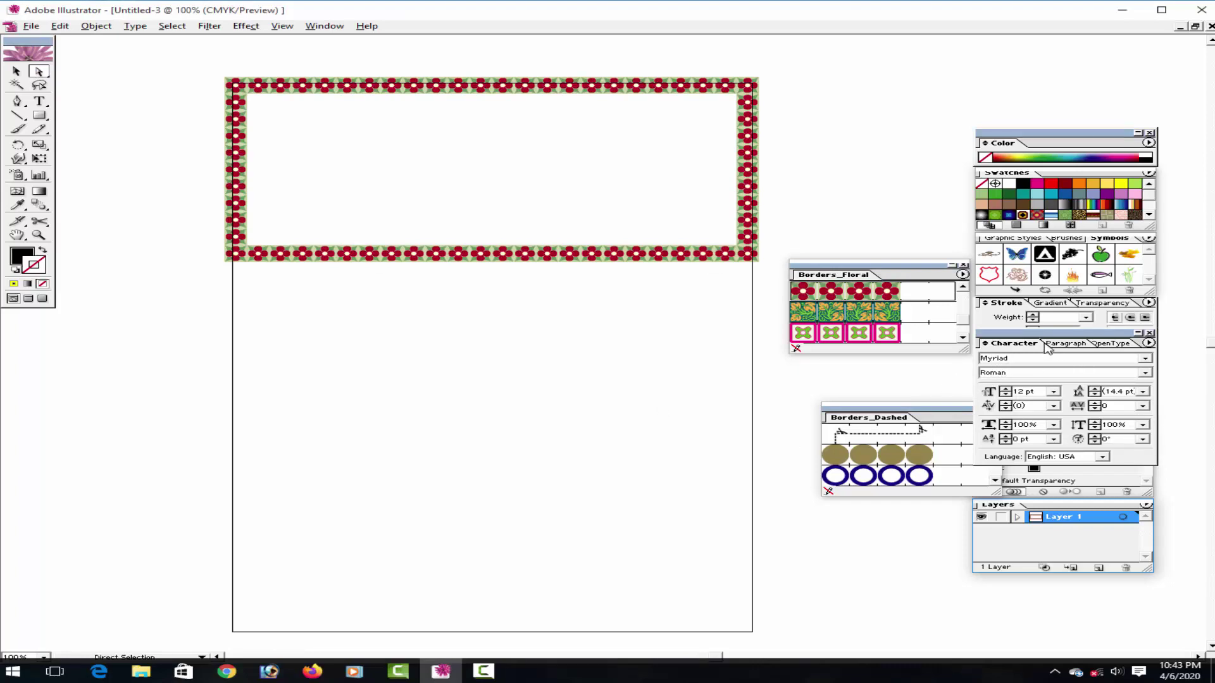
{"action": "mouse_move", "coordinate": [1041, 338]}
{"action": "left_mouse_down"}
{"action": "mouse_move", "coordinate": [893, 384]}
{"action": "mouse_move", "coordinate": [1069, 357]}
{"action": "left_mouse_up"}
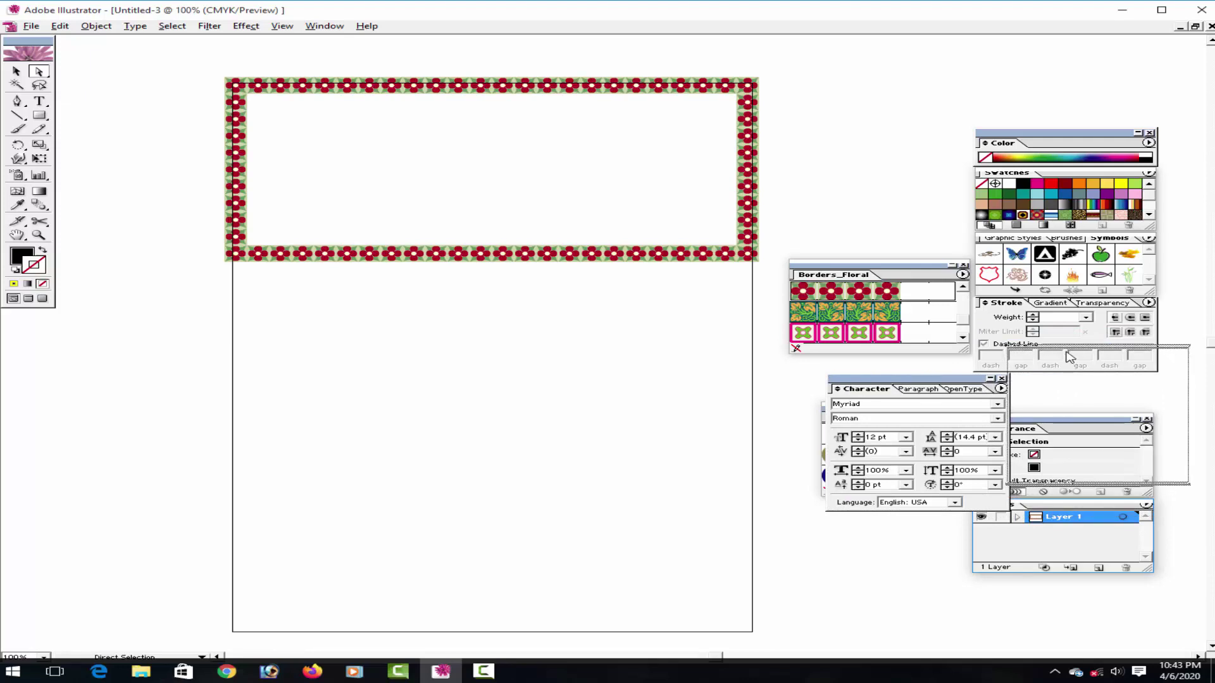
{"action": "left_click_drag", "start_coordinate": [1070, 357], "coordinate": [1068, 360]}
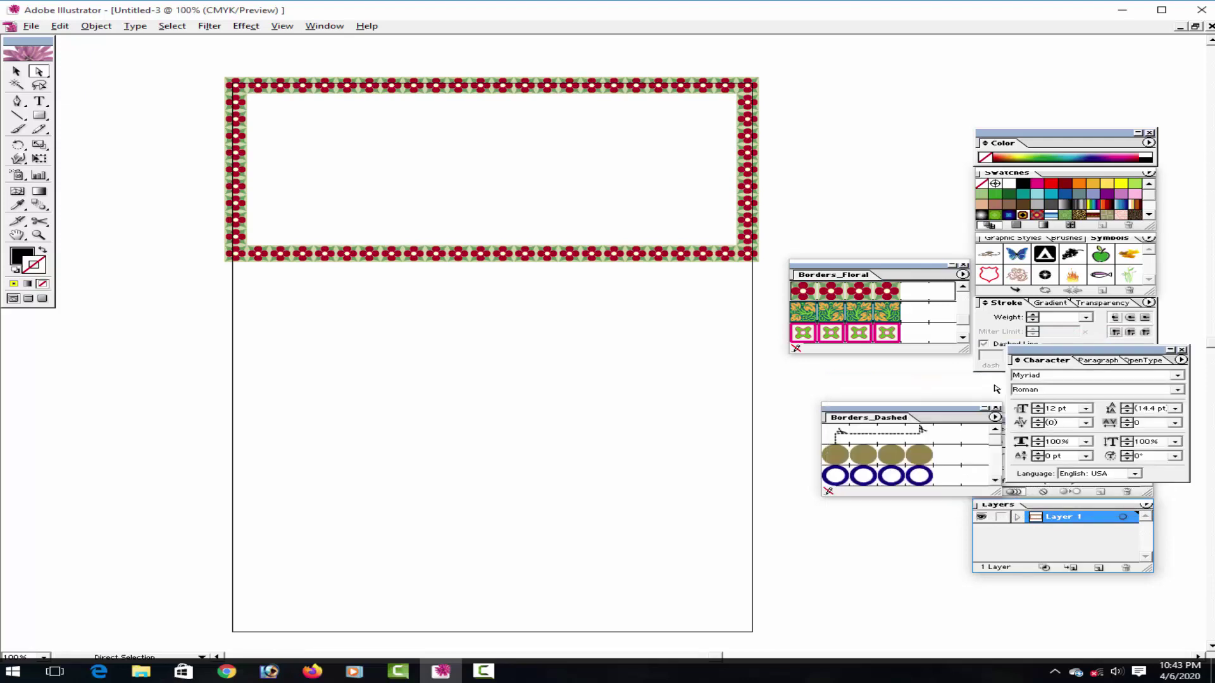
{"action": "left_click", "coordinate": [1056, 376]}
{"action": "type", "text": "S"}
{"action": "type", "text": "u"}
{"action": "type", "text": "t"}
{"action": "left_click", "coordinate": [1038, 406]}
{"action": "left_click", "coordinate": [1038, 406]}
{"action": "left_click", "coordinate": [1038, 406]}
{"action": "left_click", "coordinate": [1177, 389]}
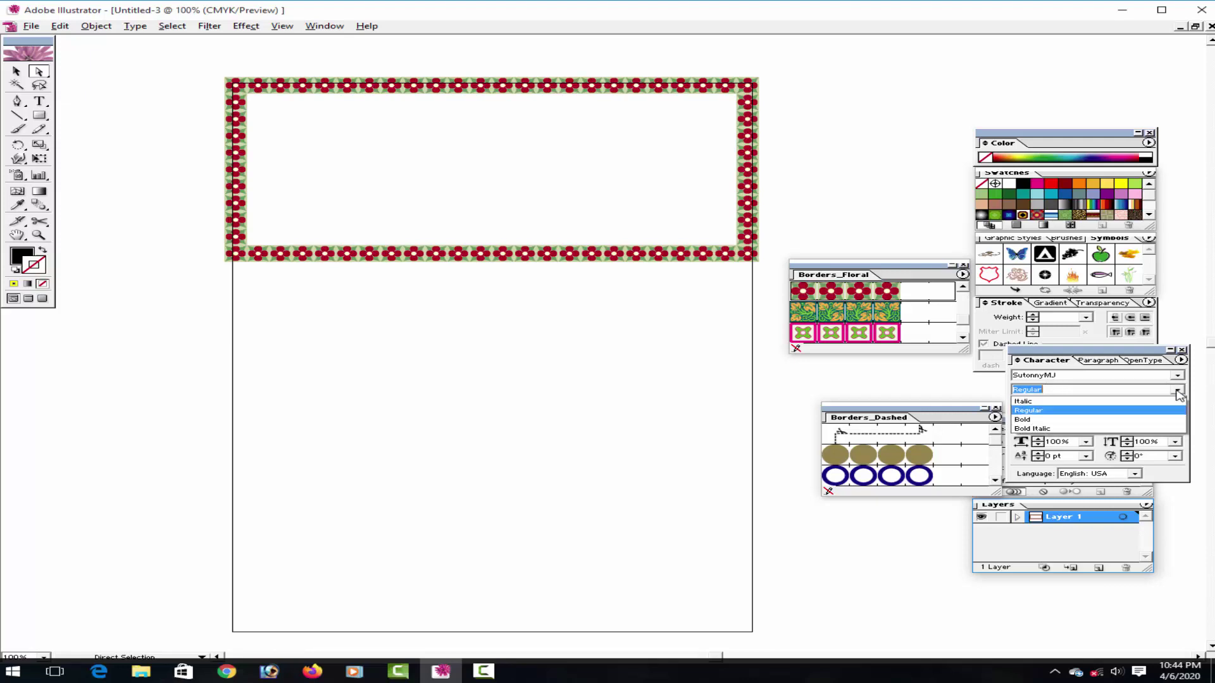
{"action": "left_click", "coordinate": [1125, 420]}
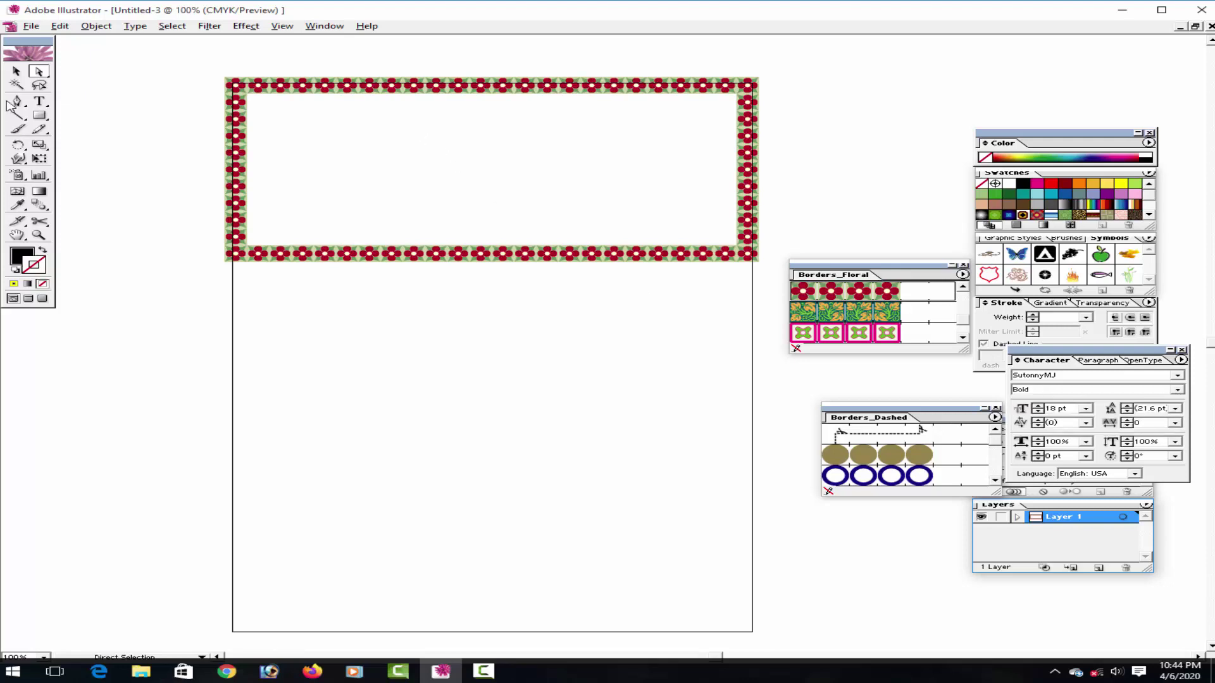
{"action": "left_click", "coordinate": [39, 100]}
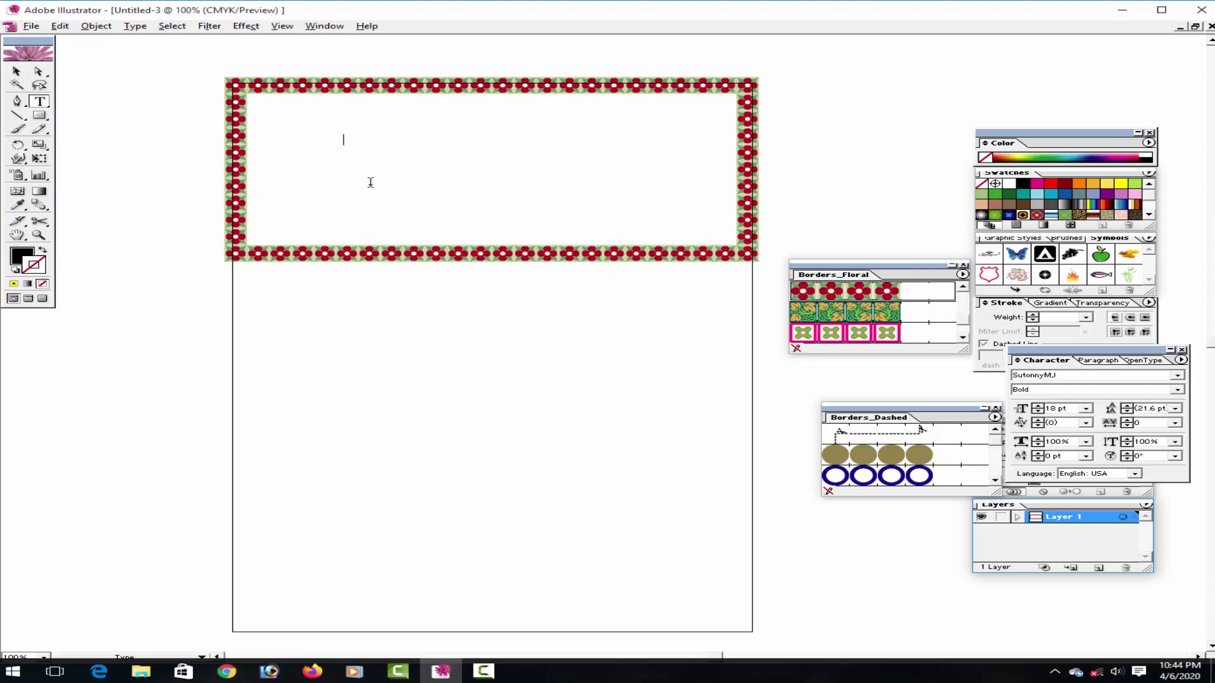
Raise the size to 22 pt and type the Bengali title 'নবীন বরণ প্রবীন বিদায়-২০২০'.
{"action": "left_click", "coordinate": [1038, 405]}
{"action": "left_click", "coordinate": [1037, 407]}
{"action": "left_click", "coordinate": [1038, 407]}
{"action": "left_click", "coordinate": [1037, 407]}
{"action": "type", "text": "hd"}
{"action": "key", "text": "BackSpace"}
{"action": "key", "text": "BackSpace"}
{"action": "key", "text": "BackSpace"}
{"action": "type", "text": "D"}
{"action": "type", "text": "প"}
{"action": "key", "text": "BackSpace"}
{"action": "type", "text": "ণ প্রব"}
{"action": "type", "text": "ীন বিদায়-"}
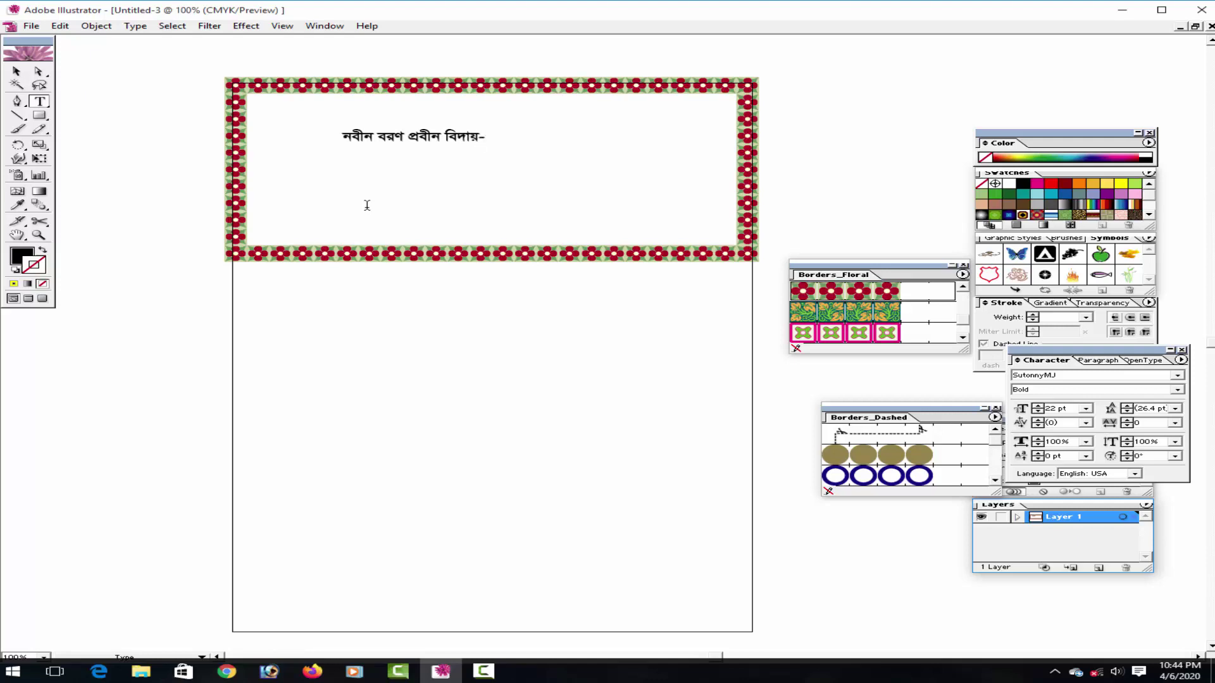
{"action": "type", "text": "২০২০"}
Enlarge the title by its corner handle and centre it near the frame's top.
{"action": "left_click", "coordinate": [16, 71]}
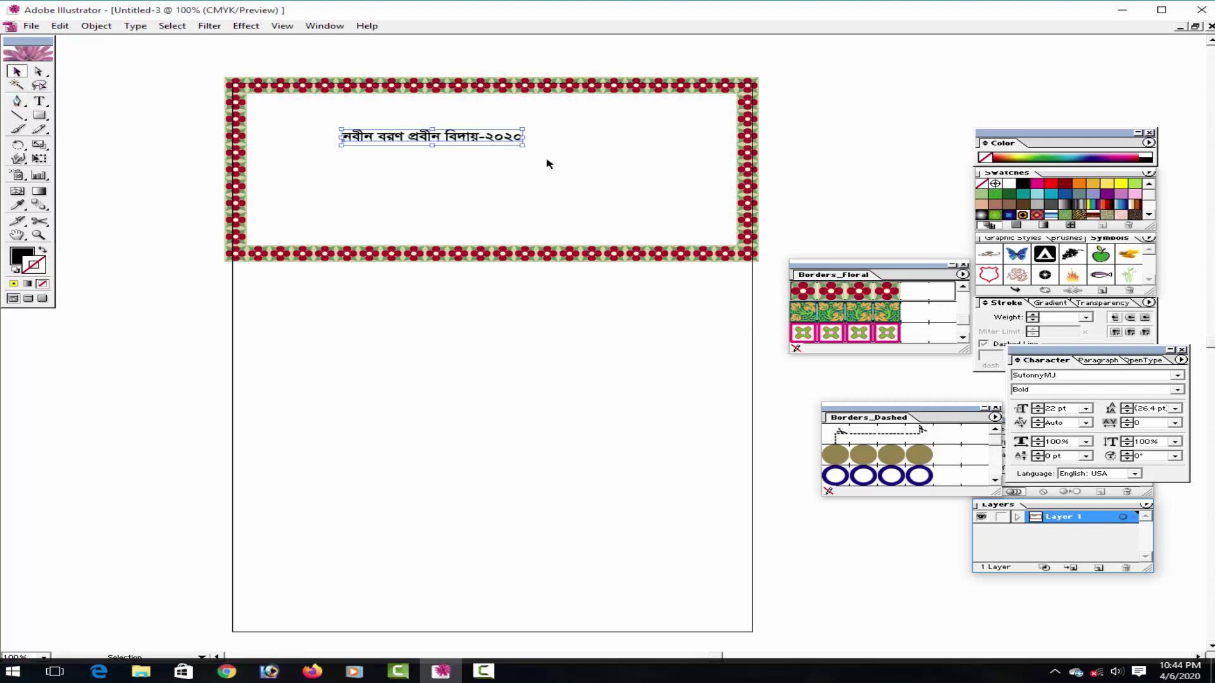
{"action": "left_click_drag", "start_coordinate": [528, 148], "coordinate": [560, 169]}
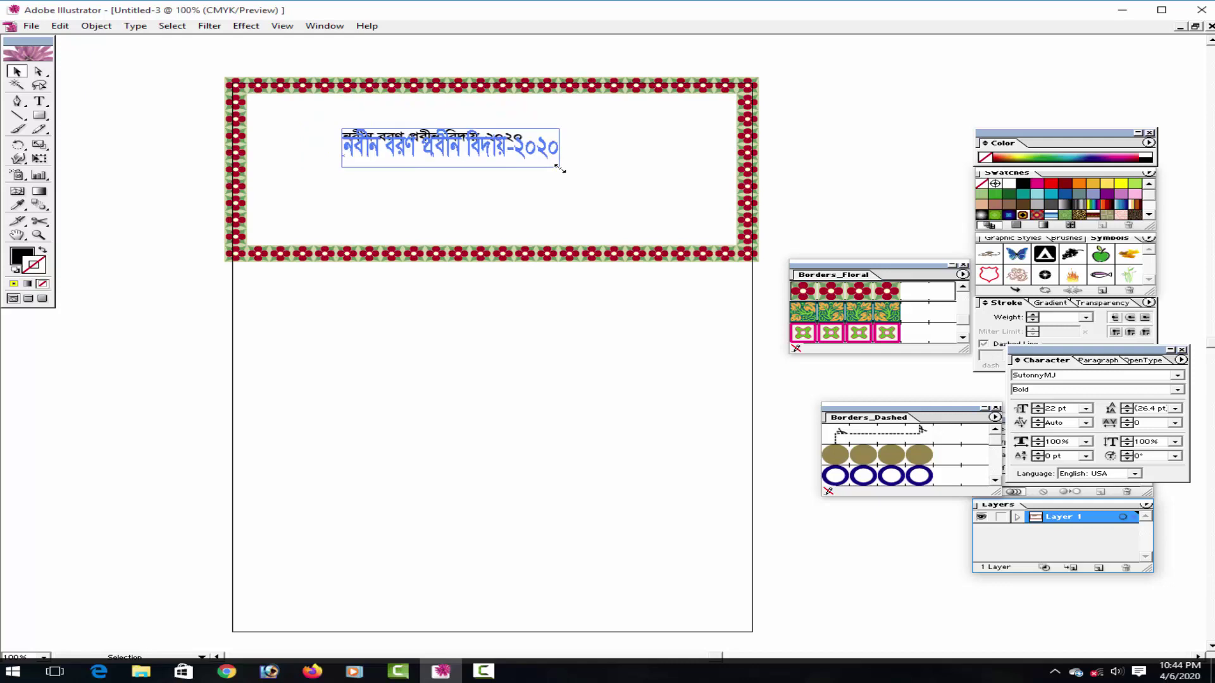
{"action": "left_click_drag", "start_coordinate": [561, 169], "coordinate": [568, 168]}
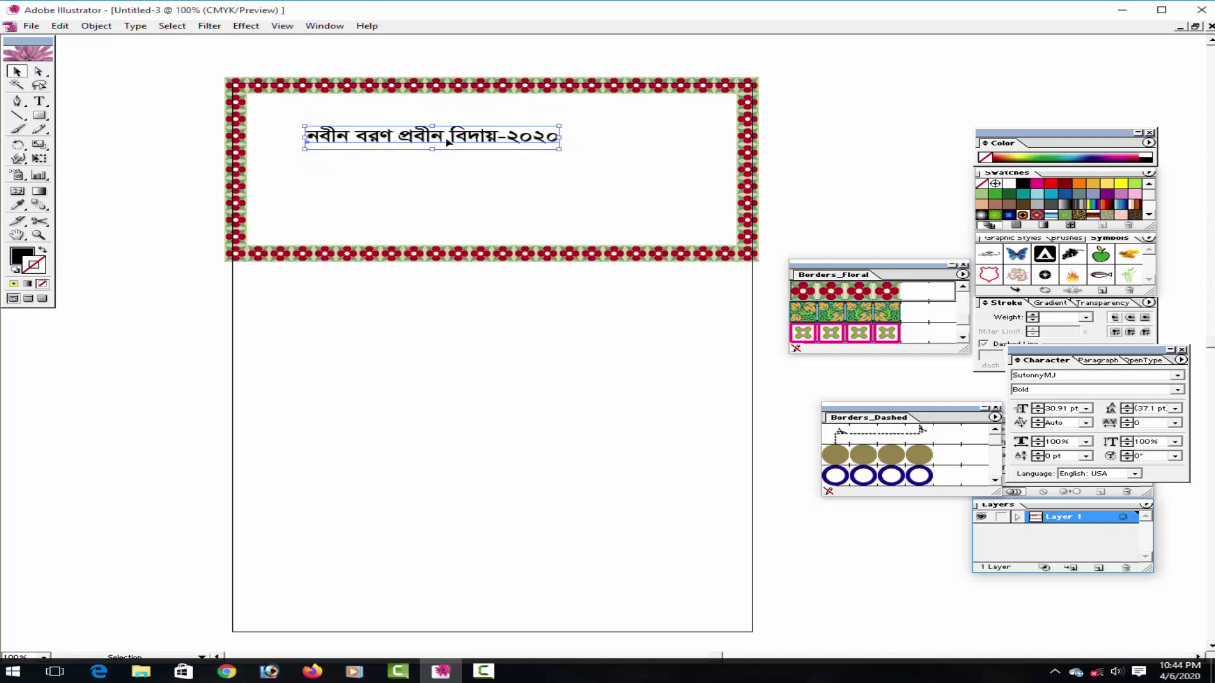
{"action": "left_click_drag", "start_coordinate": [440, 138], "coordinate": [490, 128]}
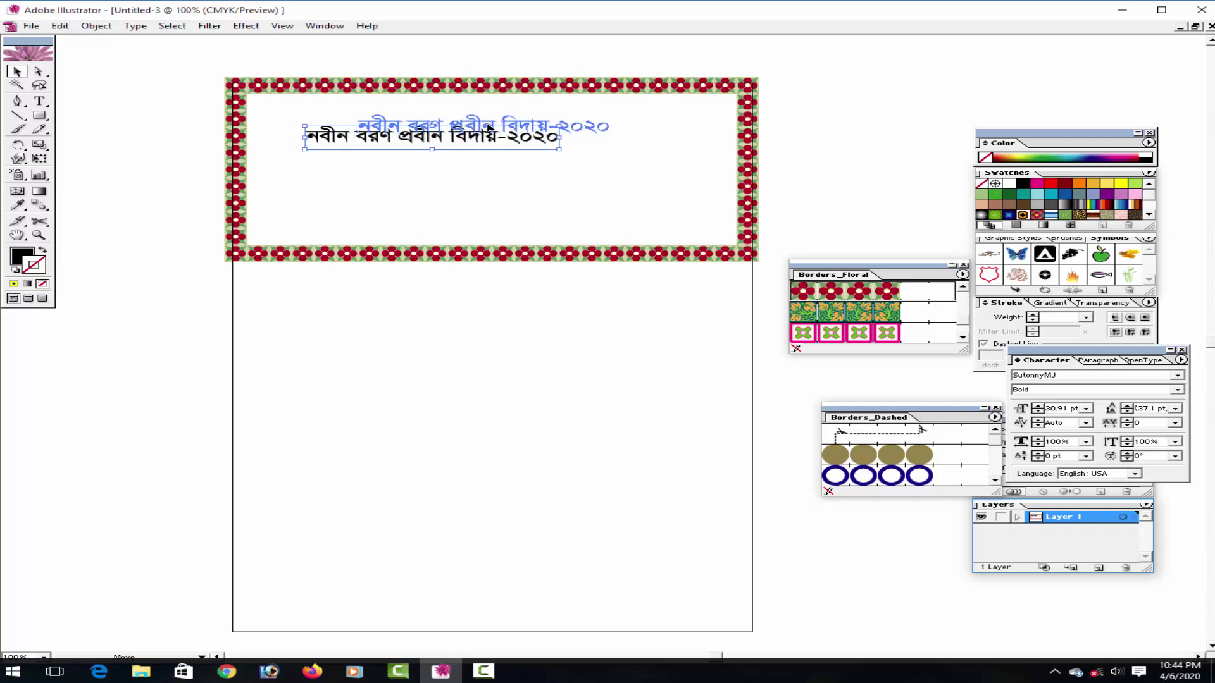
{"action": "left_click", "coordinate": [494, 178]}
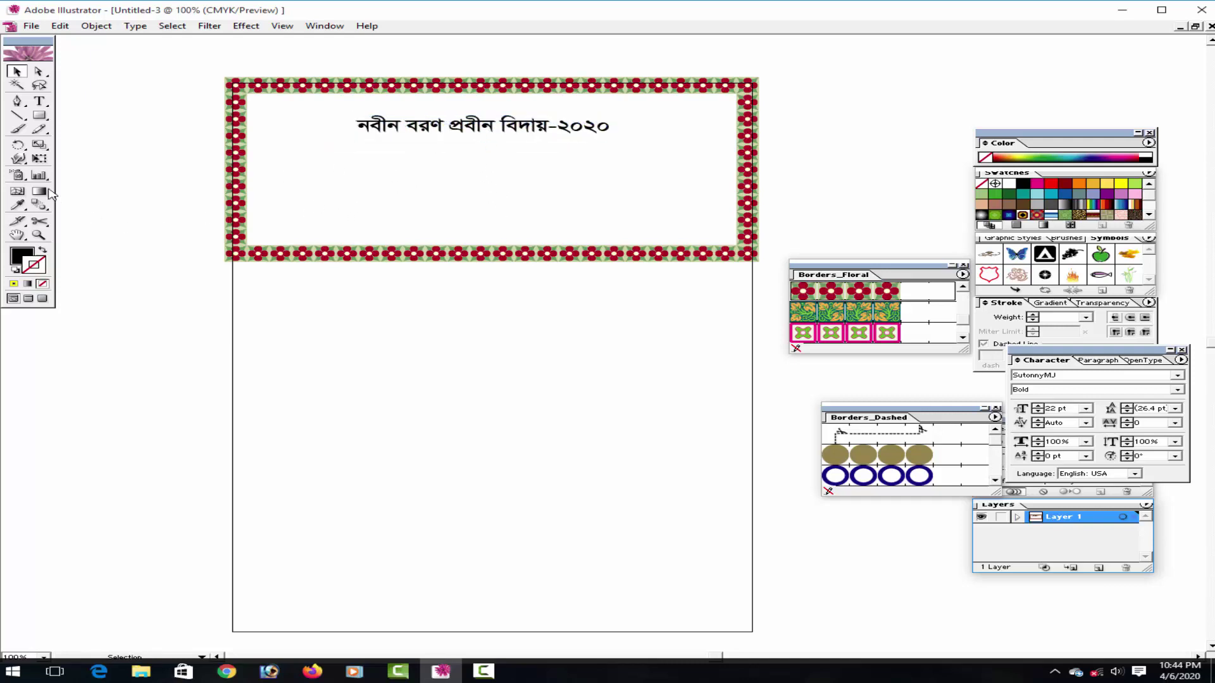
Type the sender label 'প্রেরকঃ' at the left under the title.
{"action": "left_click", "coordinate": [39, 102]}
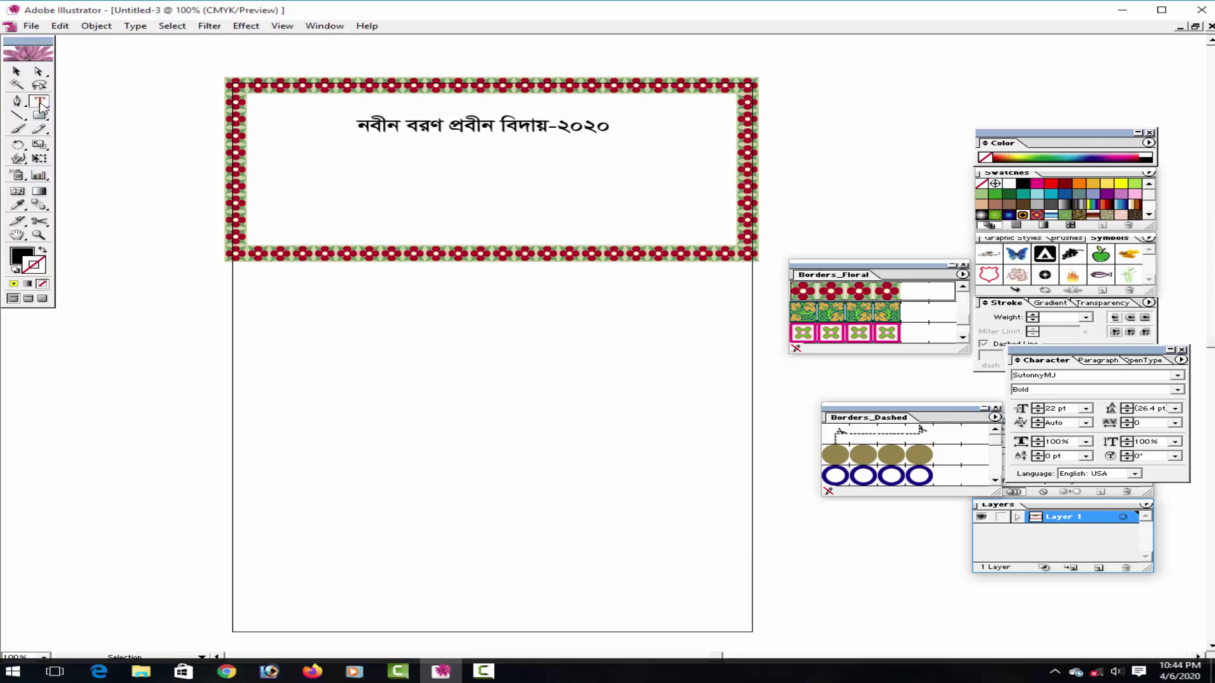
{"action": "left_click", "coordinate": [273, 175]}
{"action": "type", "text": "্রব"}
{"action": "left_click", "coordinate": [39, 70]}
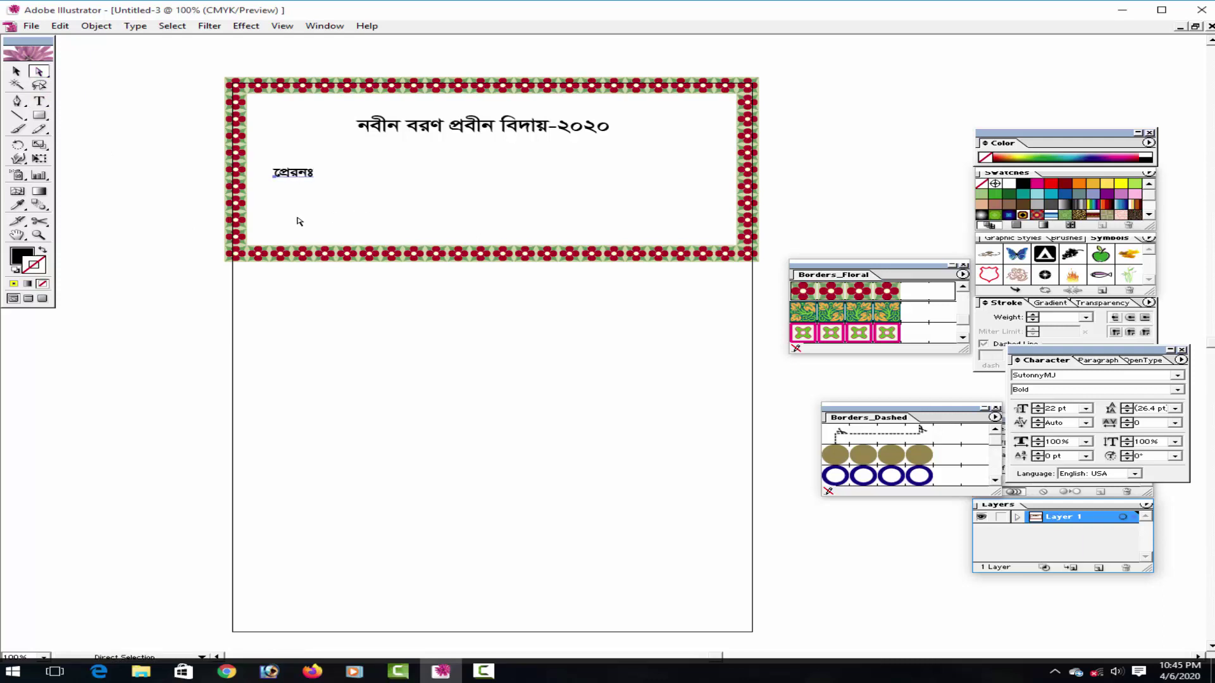
Type the receiver label 'প্রাপকঃ' at the right under the title, fixing typos.
{"action": "left_click", "coordinate": [43, 103]}
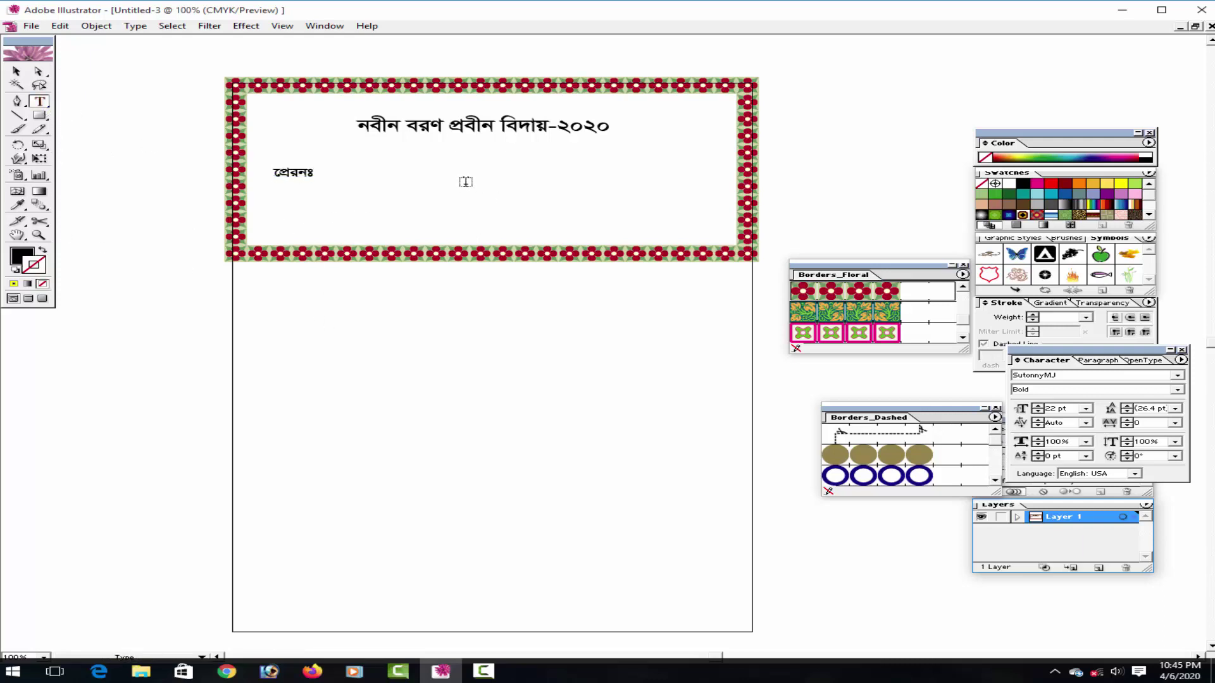
{"action": "left_click", "coordinate": [476, 180]}
{"action": "type", "text": "জনাব"}
{"action": "left_click", "coordinate": [485, 672]}
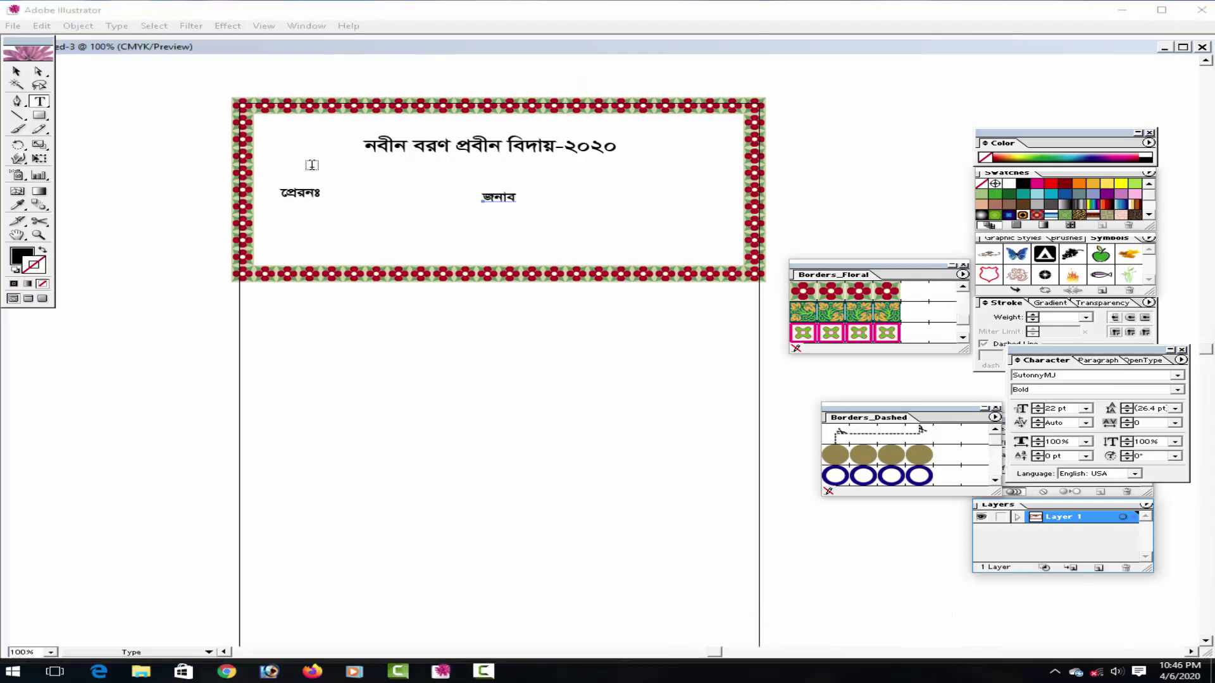
{"action": "left_click", "coordinate": [307, 198]}
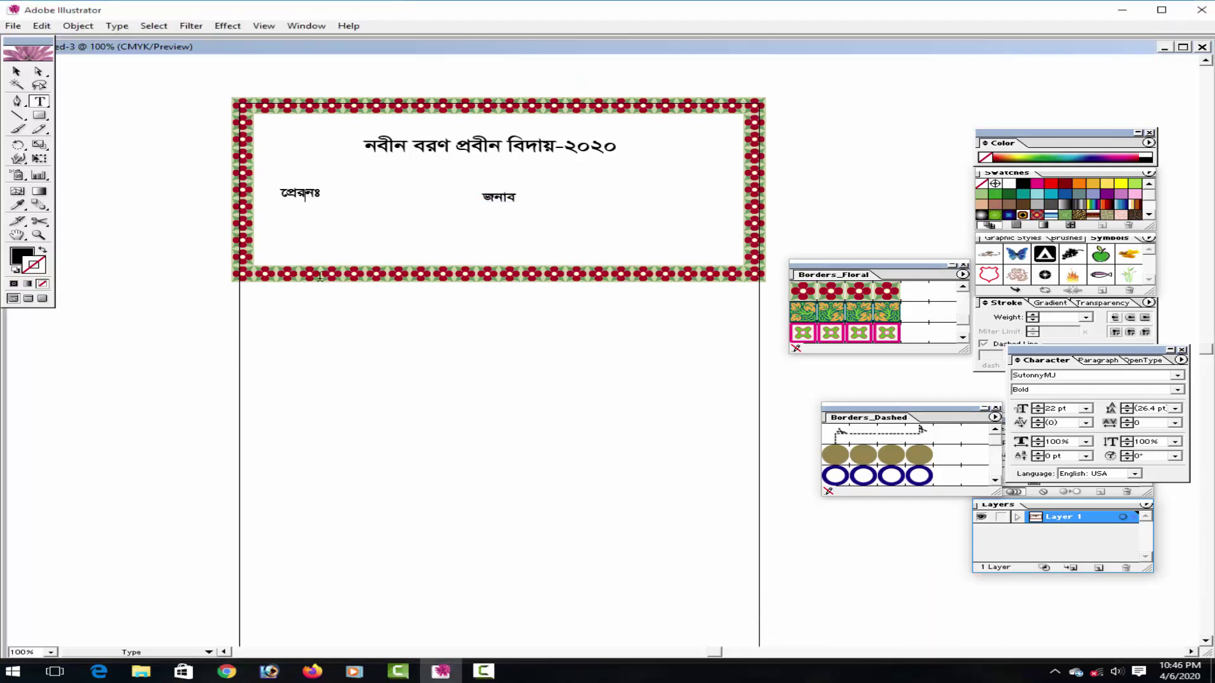
{"action": "type", "text": "ক"}
{"action": "key", "text": "Delete"}
{"action": "key", "text": "Delete"}
{"action": "key", "text": "Delete"}
{"action": "type", "text": "পক"}
Type 'জনাব,' followed by a dotted blank under the receiver label.
{"action": "left_click", "coordinate": [38, 71]}
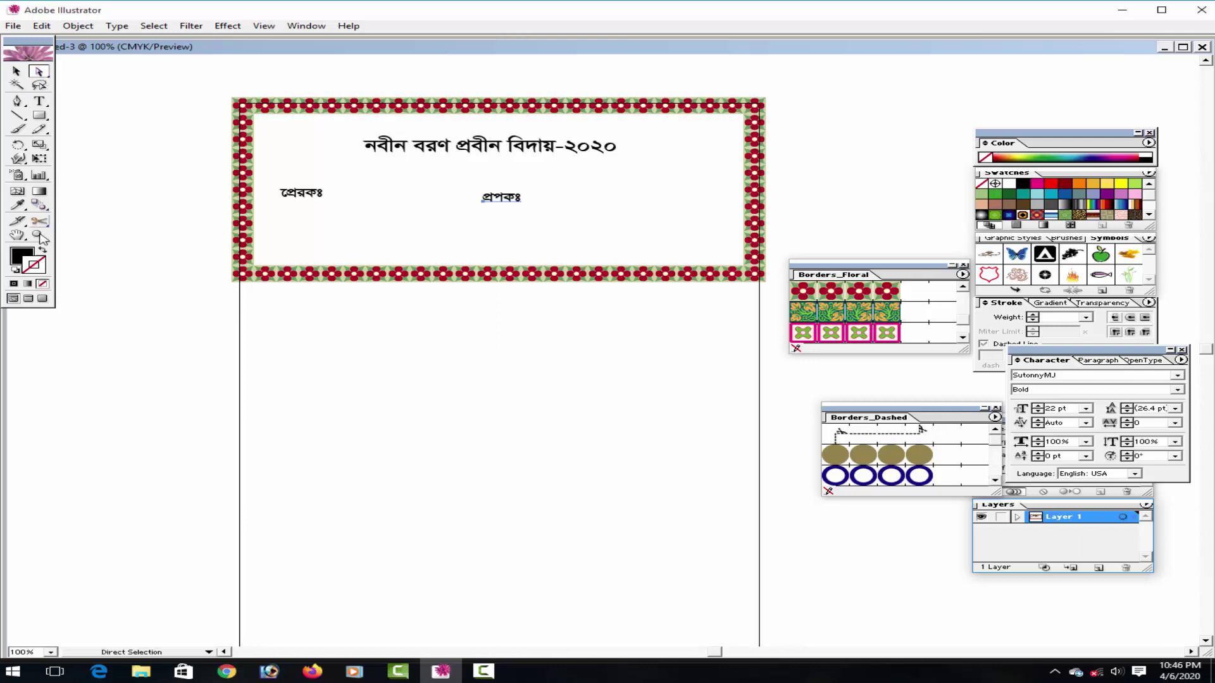
{"action": "left_click", "coordinate": [38, 101]}
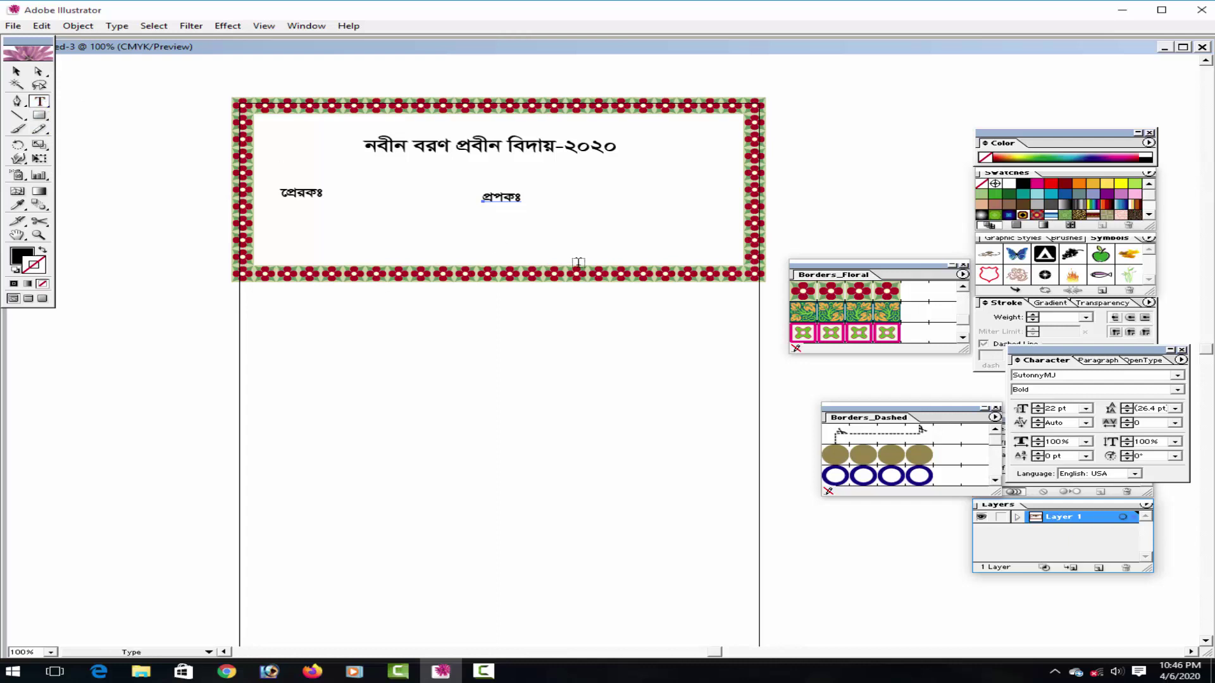
{"action": "left_click", "coordinate": [521, 200]}
{"action": "left_click", "coordinate": [38, 71]}
{"action": "left_click", "coordinate": [38, 100]}
{"action": "left_click", "coordinate": [487, 215]}
{"action": "type", "text": "জনাব,"}
{"action": "type", "text": "................................"}
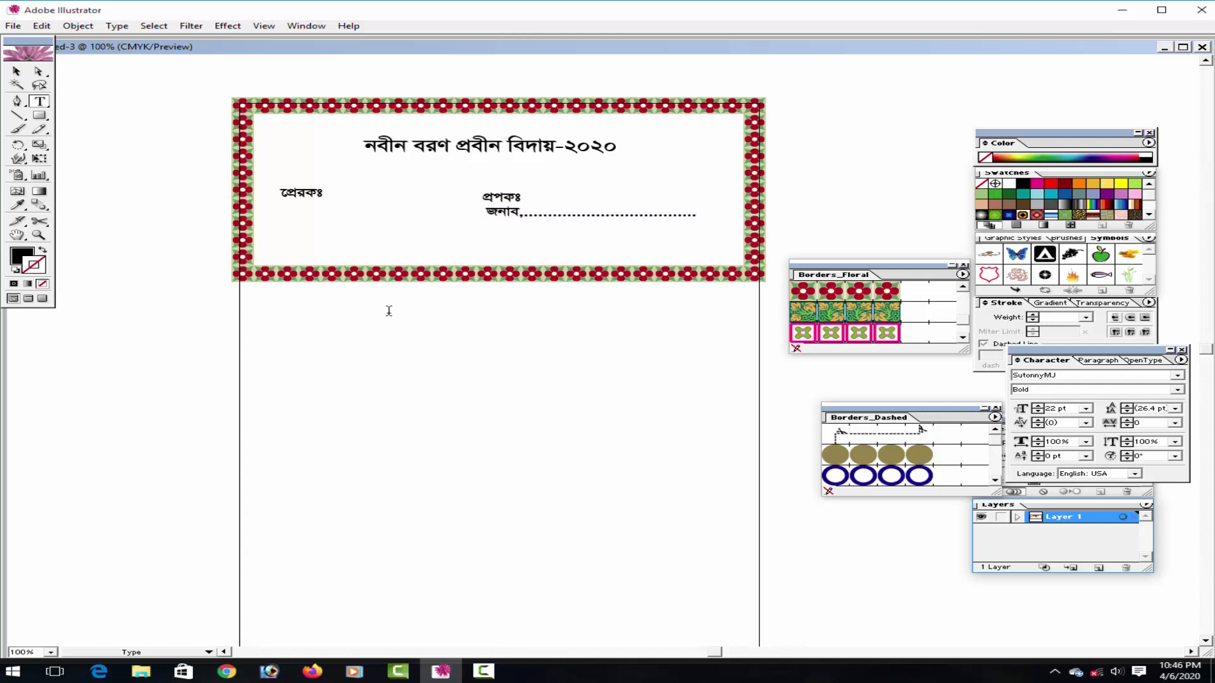
{"action": "left_click", "coordinate": [39, 73]}
Add a second dotted line below and nudge it up and left into alignment.
{"action": "left_click", "coordinate": [39, 101]}
{"action": "left_click", "coordinate": [521, 236]}
{"action": "type", "text": "......................................."}
{"action": "left_click", "coordinate": [17, 71]}
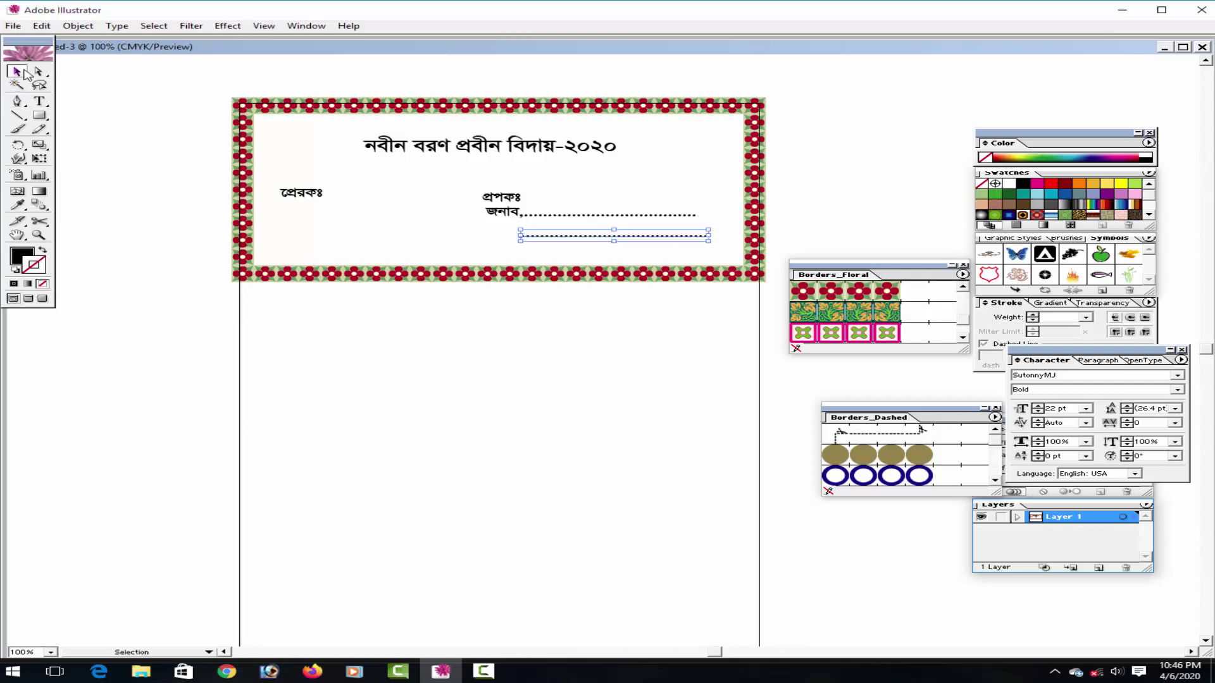
{"action": "key", "text": "Up"}
{"action": "key", "text": "Up"}
{"action": "key", "text": "Up"}
{"action": "key", "text": "Up"}
{"action": "key", "text": "Up"}
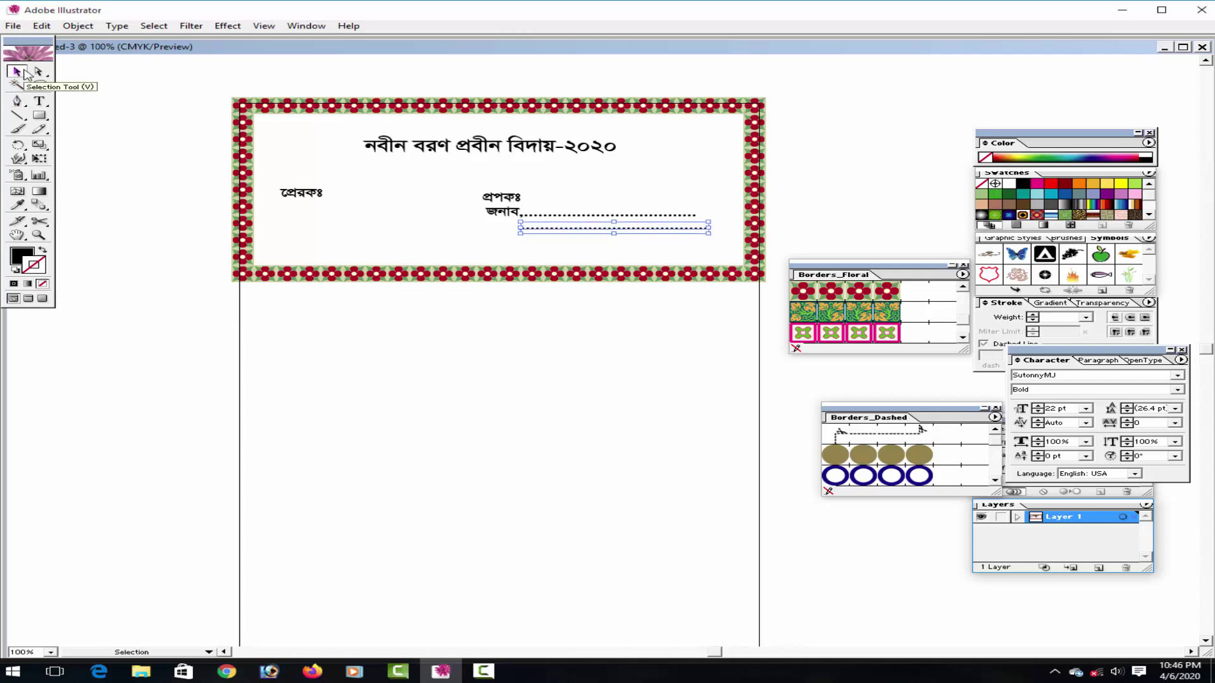
{"action": "key", "text": "Up"}
{"action": "key", "text": "Up"}
{"action": "key", "text": "Left"}
{"action": "key", "text": "Left"}
{"action": "key", "text": "Left"}
{"action": "key", "text": "Left"}
{"action": "key", "text": "Left"}
{"action": "left_click", "coordinate": [419, 221]}
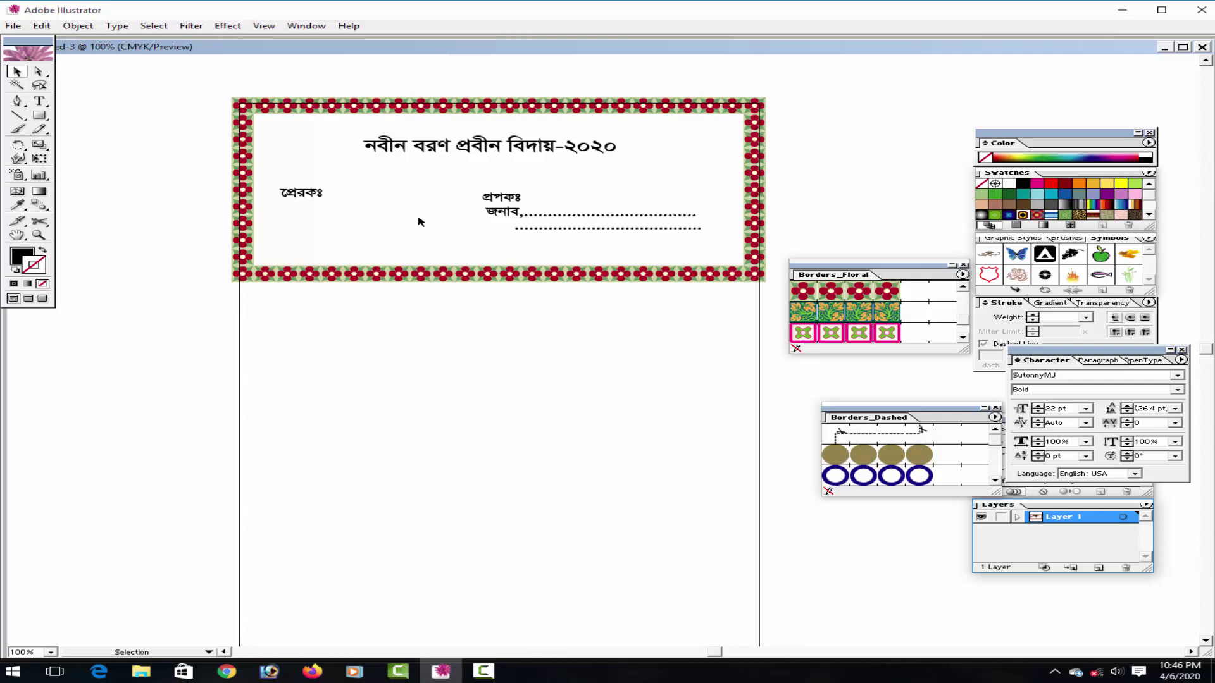
Nudge the second dotted line below জনাব slightly right and down.
{"action": "left_click", "coordinate": [570, 231]}
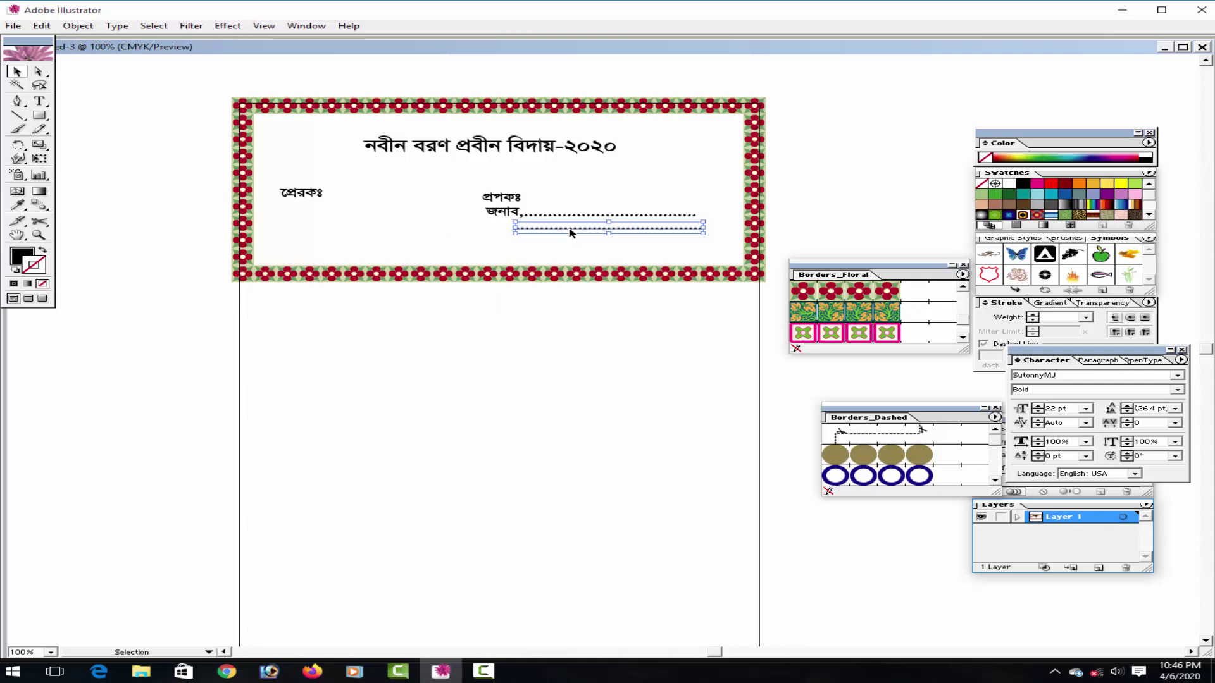
{"action": "left_click", "coordinate": [572, 217]}
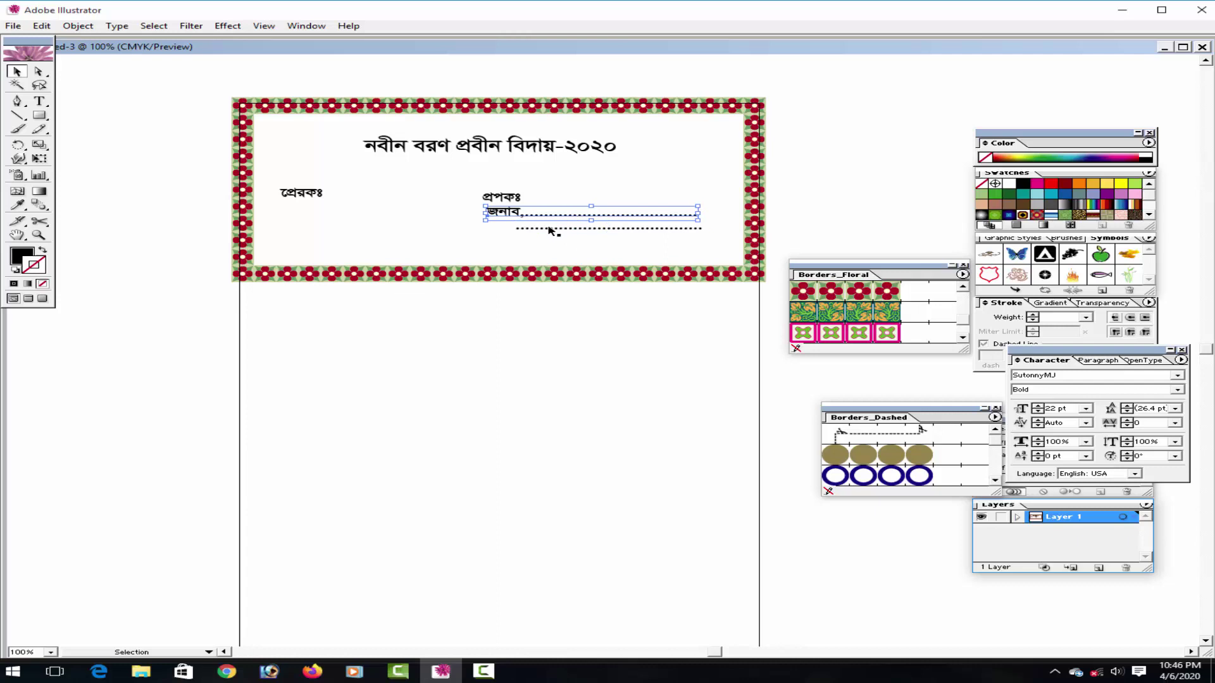
{"action": "left_click", "coordinate": [548, 230]}
{"action": "key", "text": "Right"}
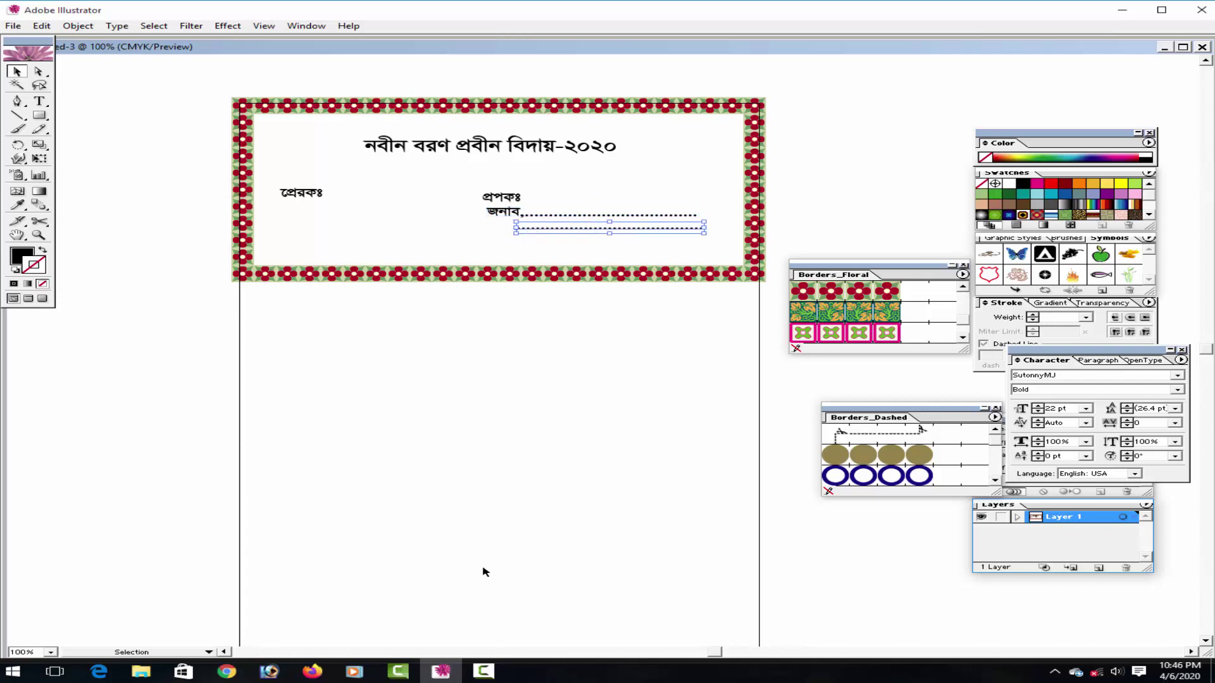
{"action": "left_click", "coordinate": [484, 671]}
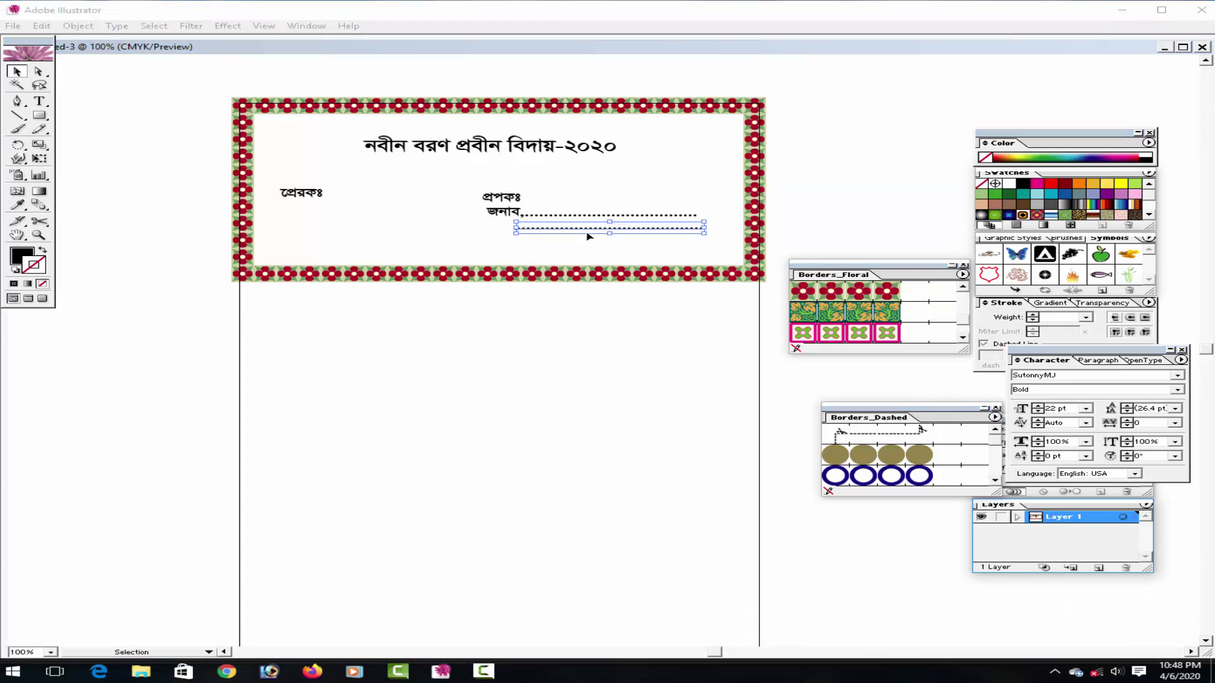
{"action": "left_click", "coordinate": [588, 233]}
{"action": "key", "text": "Down"}
{"action": "key", "text": "Down"}
{"action": "key", "text": "Down"}
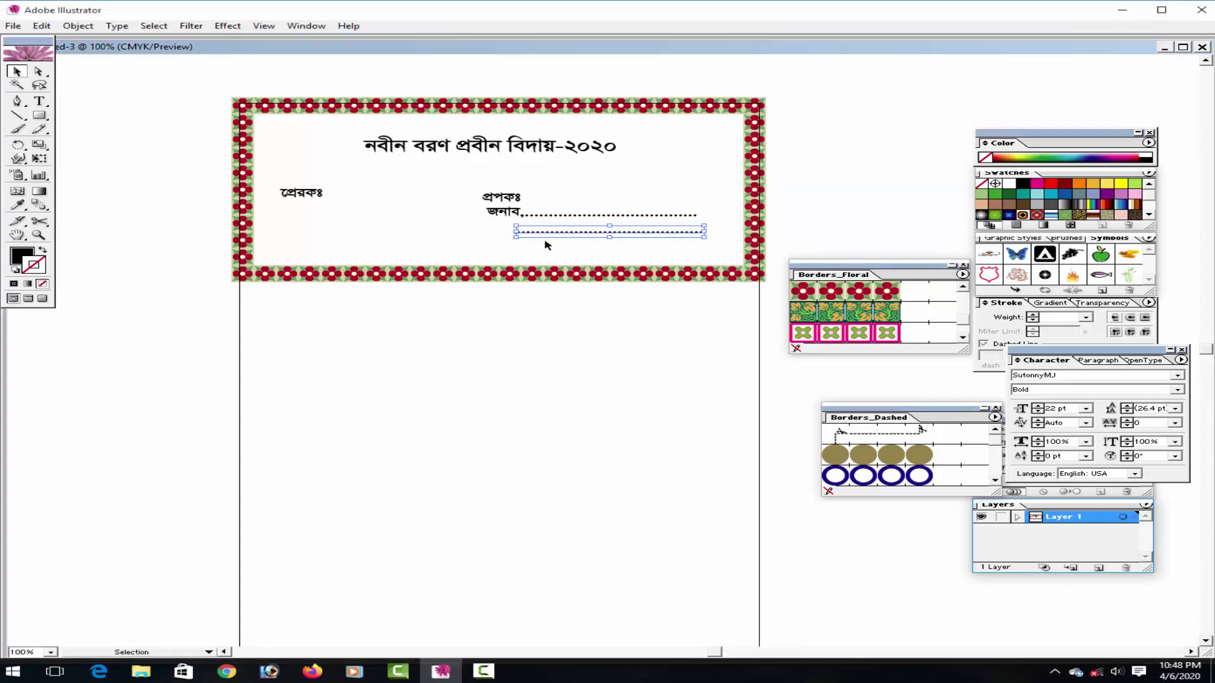
{"action": "key", "text": "Down"}
Type the label 'ঠিকানা' before the dotted line and nudge it left into place.
{"action": "left_click", "coordinate": [39, 101]}
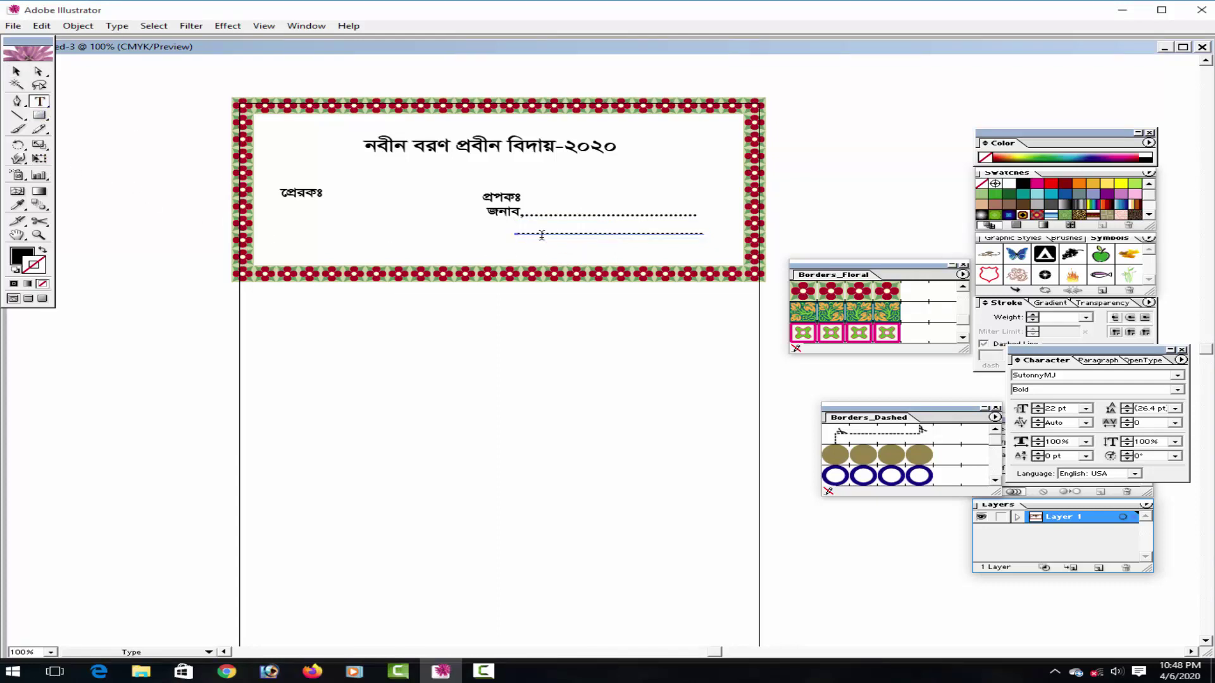
{"action": "type", "text": "??"}
{"action": "type", "text": "কান"}
{"action": "left_click", "coordinate": [38, 71]}
{"action": "key", "text": "Left"}
{"action": "key", "text": "Left"}
{"action": "key", "text": "Left"}
{"action": "key", "text": "Left"}
{"action": "key", "text": "Left"}
{"action": "key", "text": "Left"}
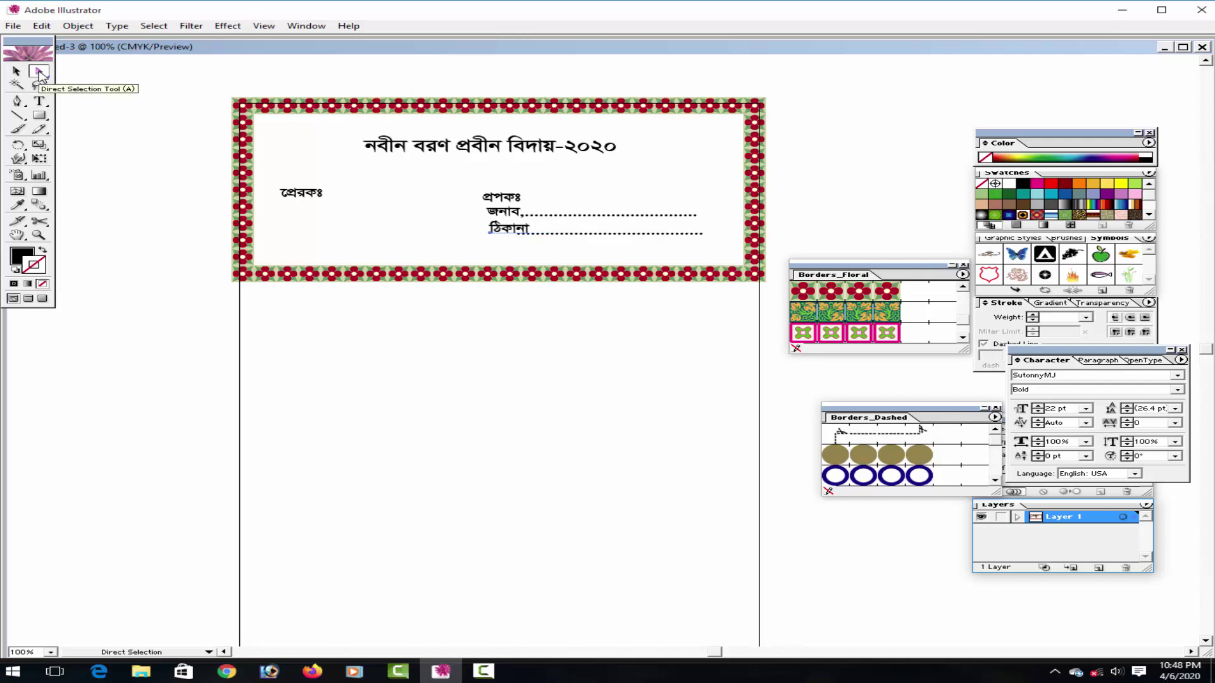
{"action": "key", "text": "Left"}
{"action": "key", "text": "Left"}
{"action": "key", "text": "Left"}
{"action": "key", "text": "Down"}
{"action": "key", "text": "Down"}
{"action": "key", "text": "Down"}
{"action": "key", "text": "Left"}
{"action": "key", "text": "Left"}
{"action": "key", "text": "Left"}
{"action": "key", "text": "Left"}
{"action": "key", "text": "Left"}
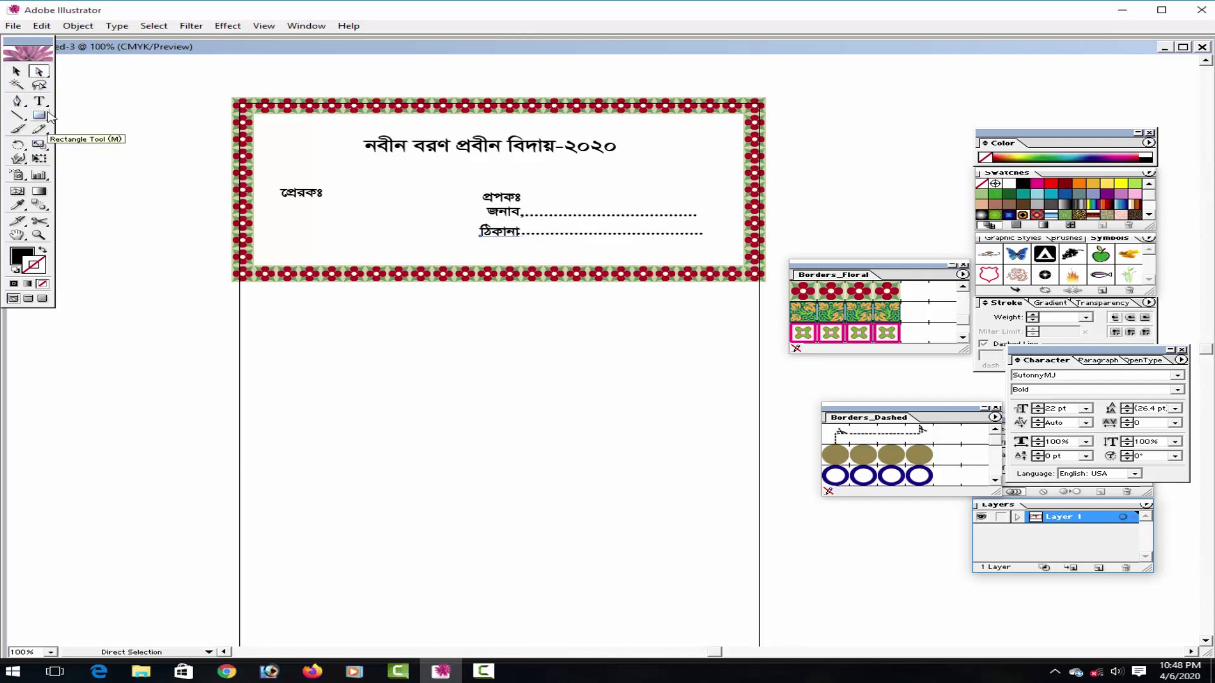
Shift the ঠিকানা label slightly right to line it up under জনাব.
{"action": "left_click", "coordinate": [38, 100]}
{"action": "left_click", "coordinate": [529, 237]}
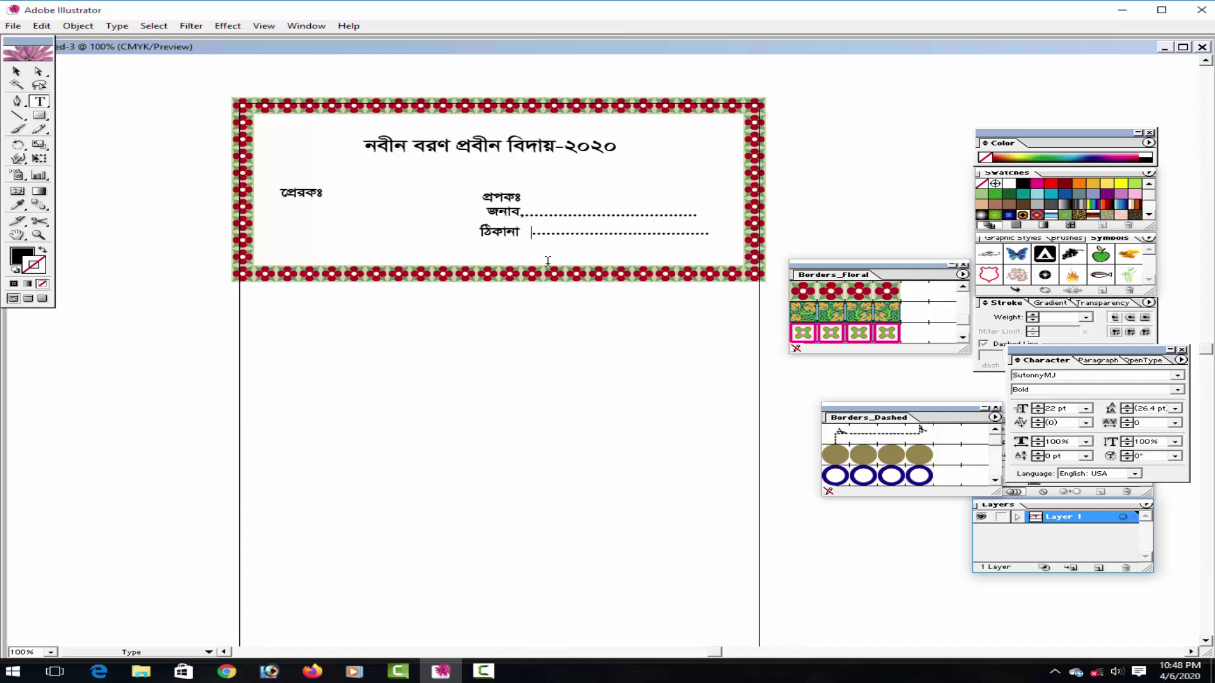
{"action": "left_click", "coordinate": [38, 72]}
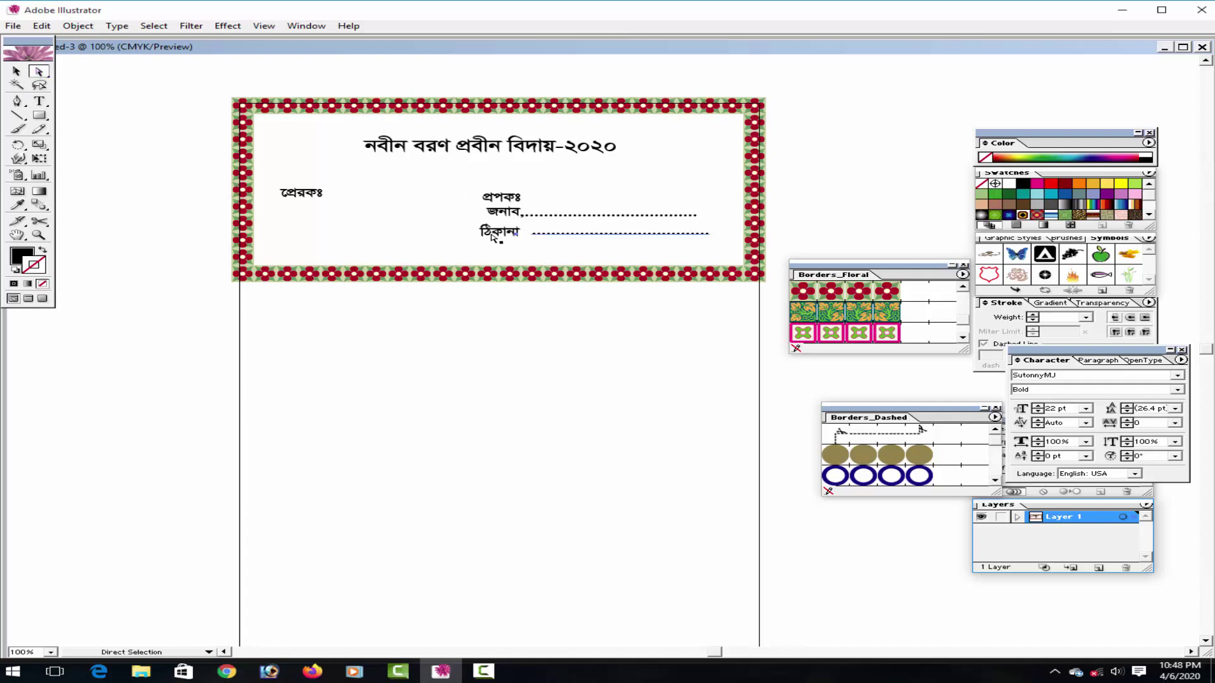
{"action": "left_click_drag", "start_coordinate": [498, 236], "coordinate": [504, 235]}
{"action": "left_click", "coordinate": [482, 326]}
Drag the green swirl from Untitled-3.eps into the envelope header document.
{"action": "left_click", "coordinate": [307, 26]}
{"action": "left_click", "coordinate": [374, 472]}
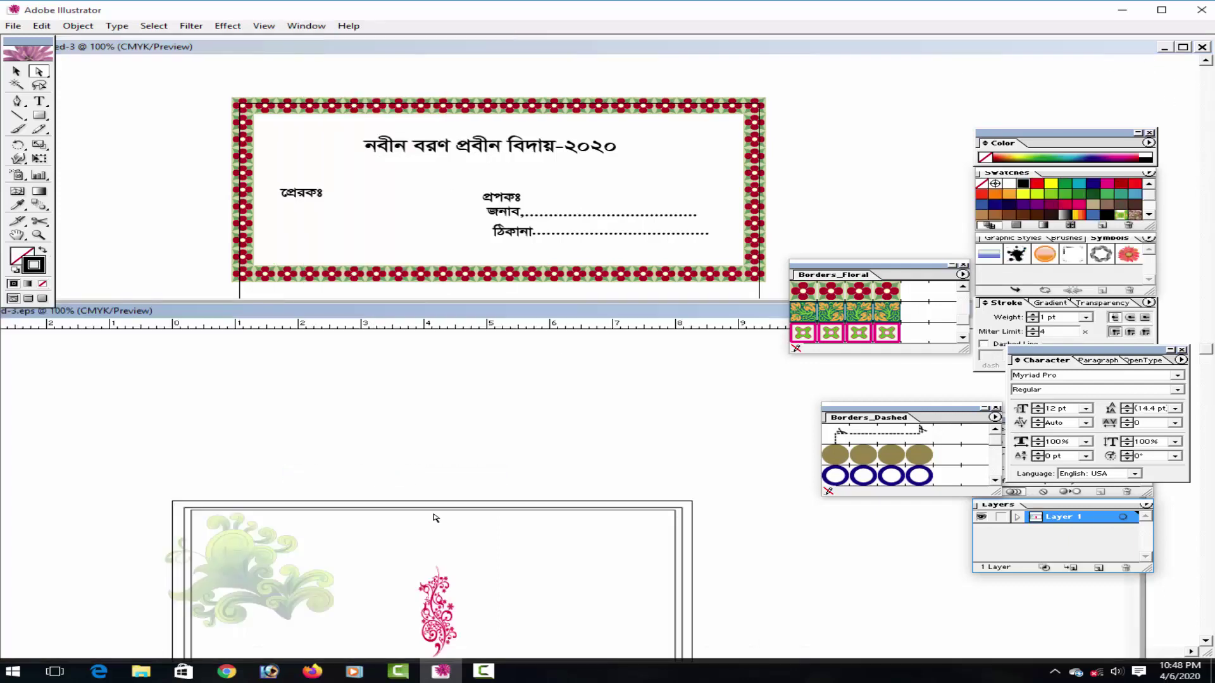
{"action": "left_click", "coordinate": [16, 72]}
{"action": "left_click", "coordinate": [263, 573]}
{"action": "left_click_drag", "start_coordinate": [263, 572], "coordinate": [381, 221]}
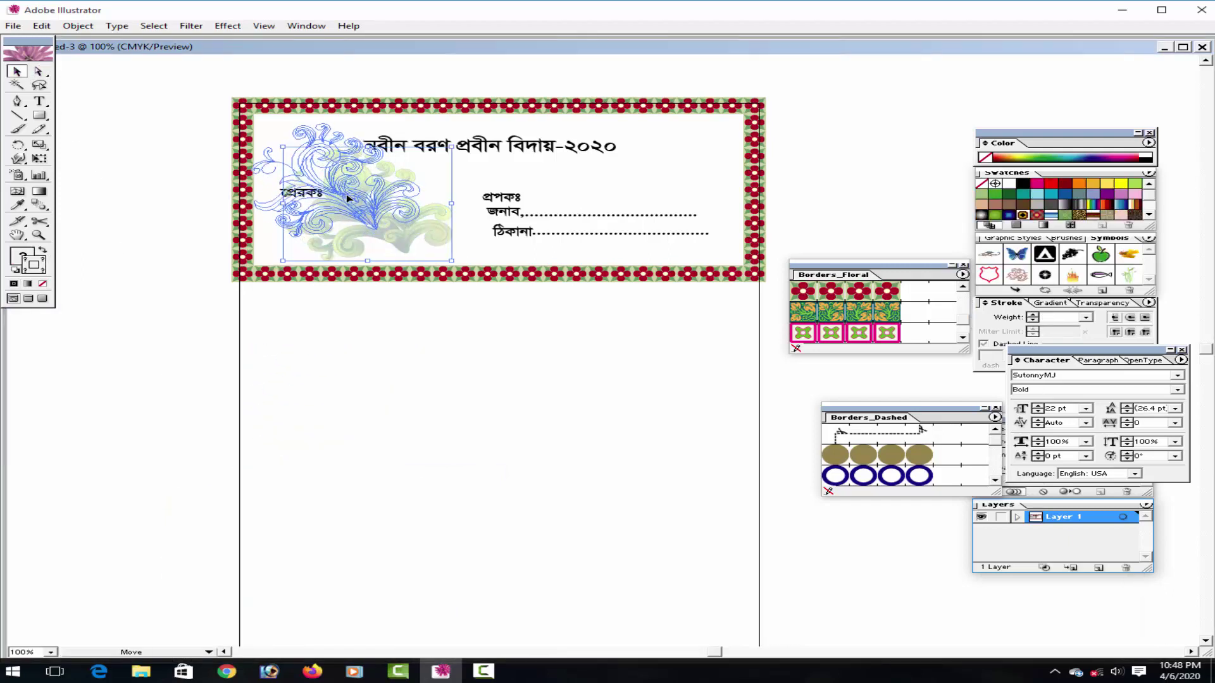
Move the green swirl to the header's top-left corner behind প্রেরকঃ and enlarge it.
{"action": "left_click_drag", "start_coordinate": [380, 221], "coordinate": [349, 197]}
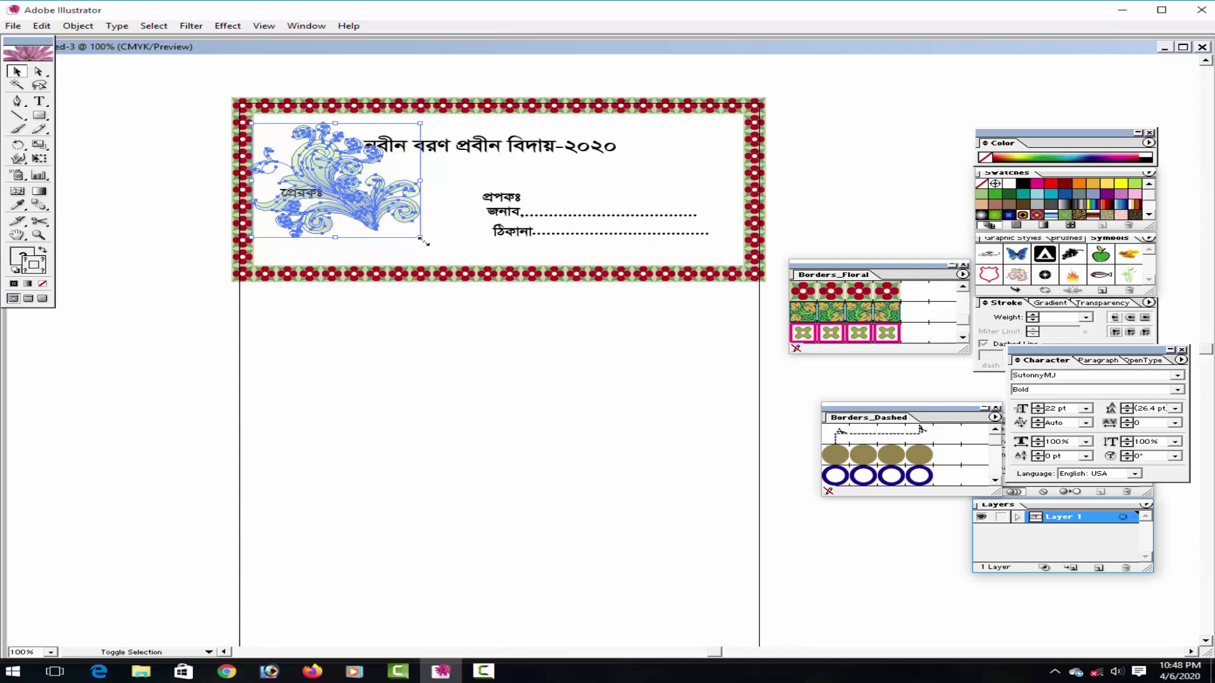
{"action": "left_click_drag", "start_coordinate": [419, 237], "coordinate": [446, 254]}
{"action": "left_click", "coordinate": [471, 246]}
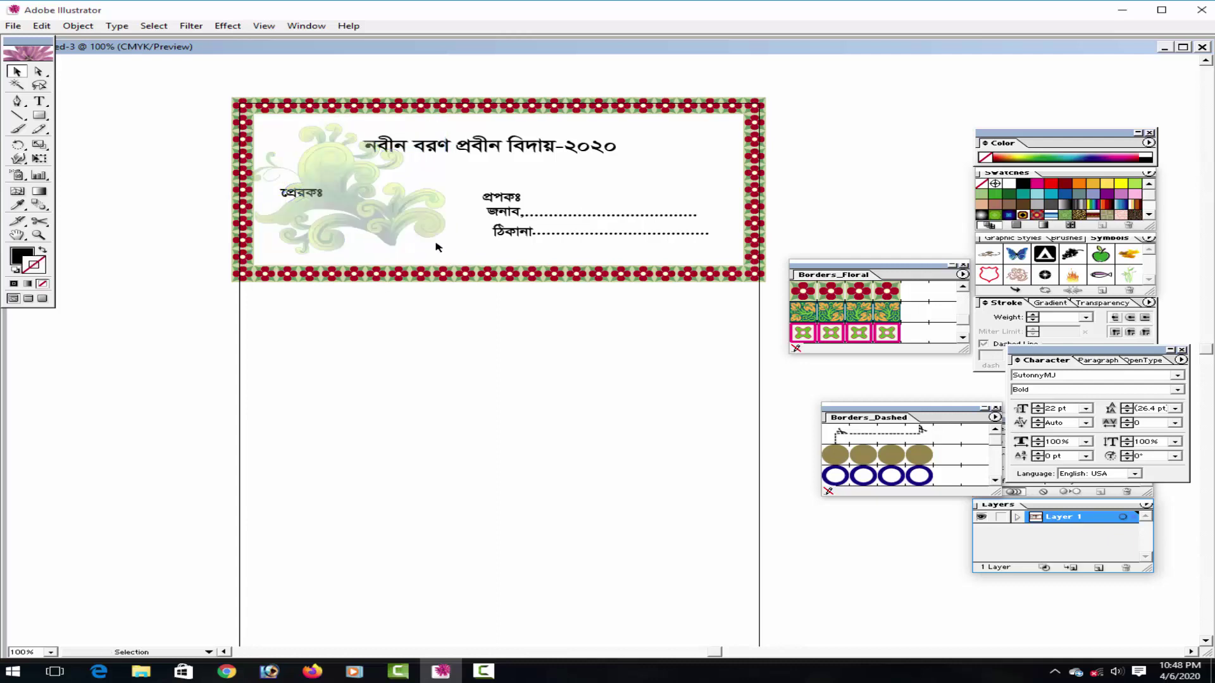
{"action": "left_click", "coordinate": [398, 228]}
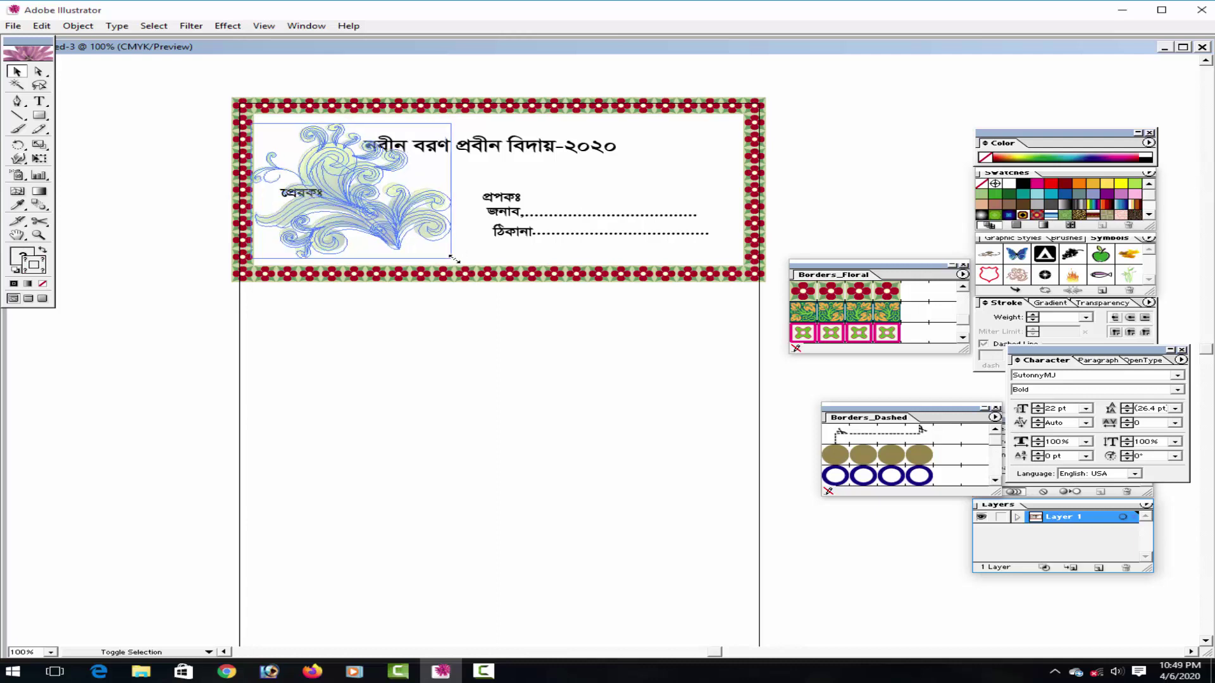
{"action": "left_click", "coordinate": [399, 361]}
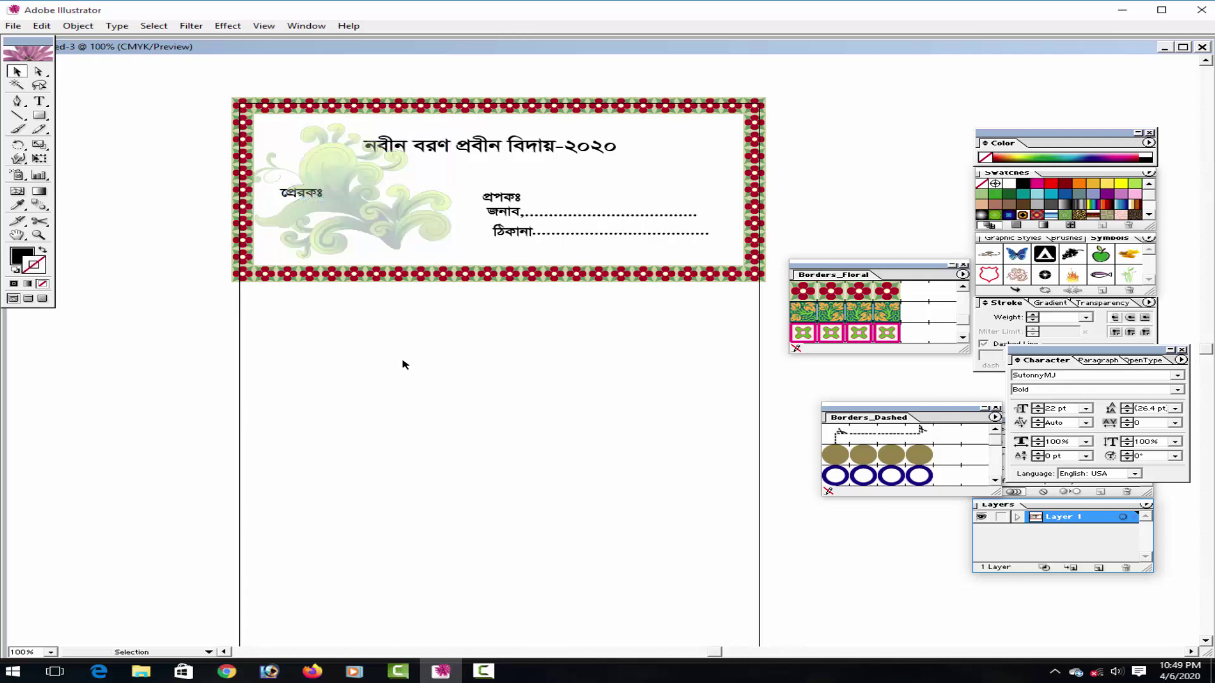
{"action": "left_click", "coordinate": [308, 199]}
{"action": "left_click", "coordinate": [493, 373]}
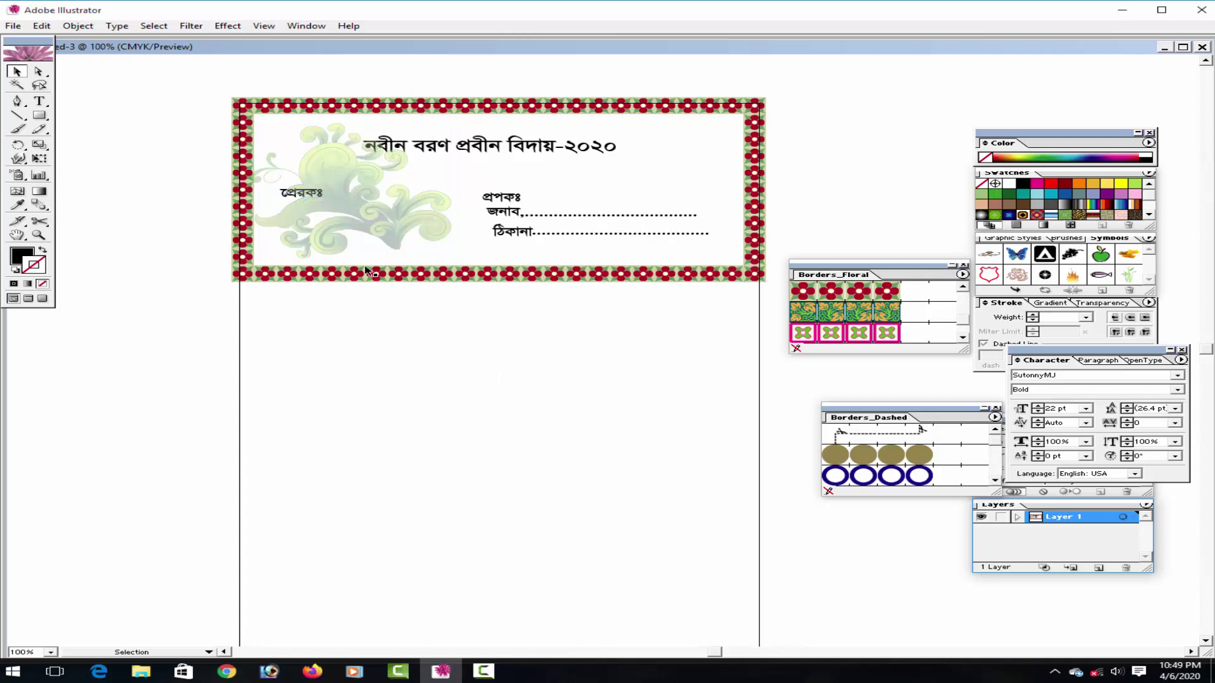
{"action": "left_click", "coordinate": [302, 196]}
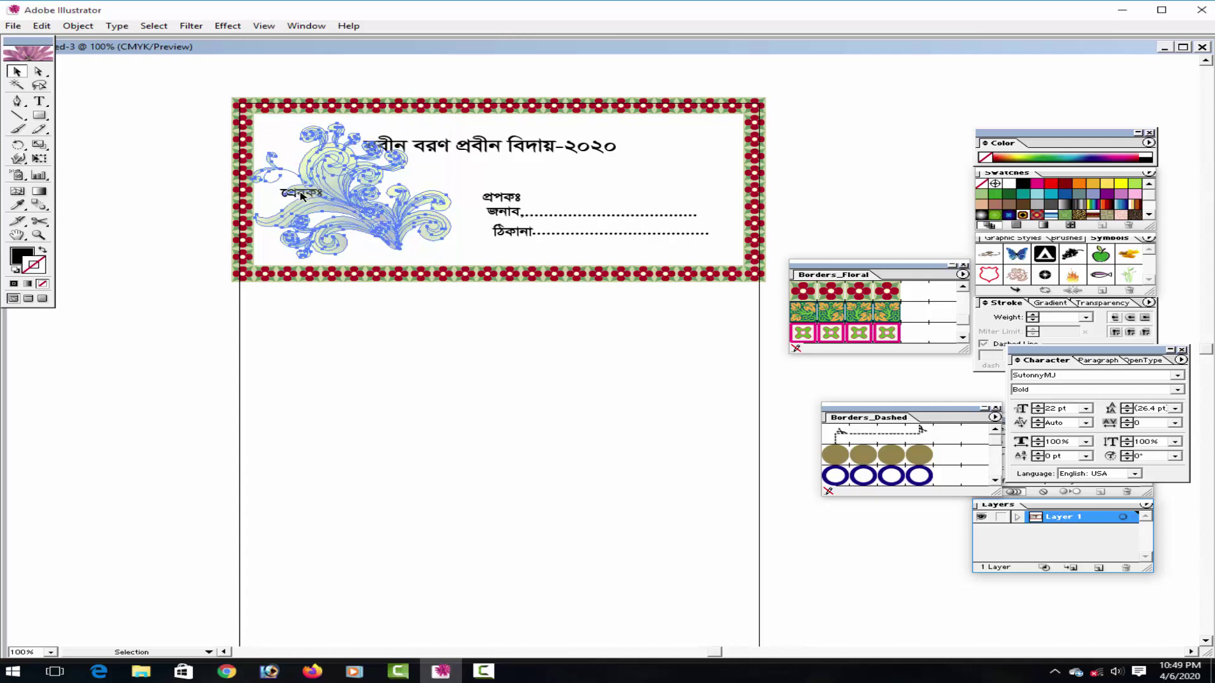
{"action": "left_click", "coordinate": [372, 355]}
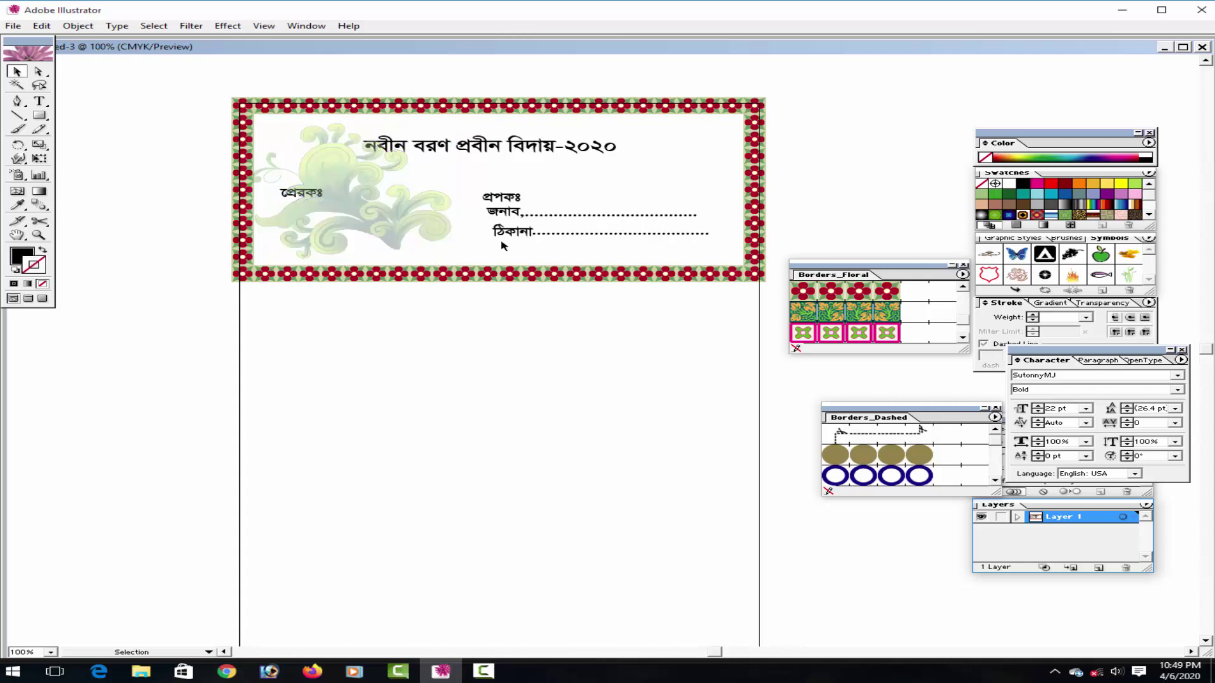
Shift the প্রপকঃ, জনাব and ঠিকানা lines together a few nudges right.
{"action": "left_click", "coordinate": [410, 253]}
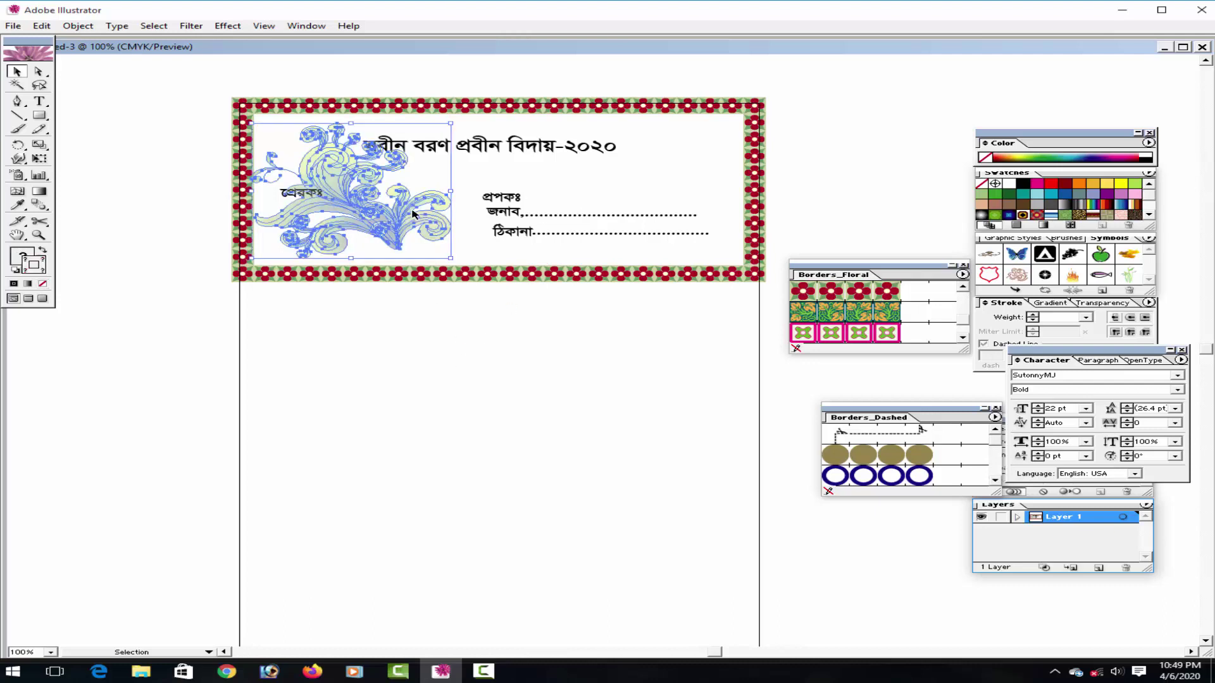
{"action": "left_click", "coordinate": [506, 203]}
{"action": "left_click", "coordinate": [517, 217], "text": "shift"}
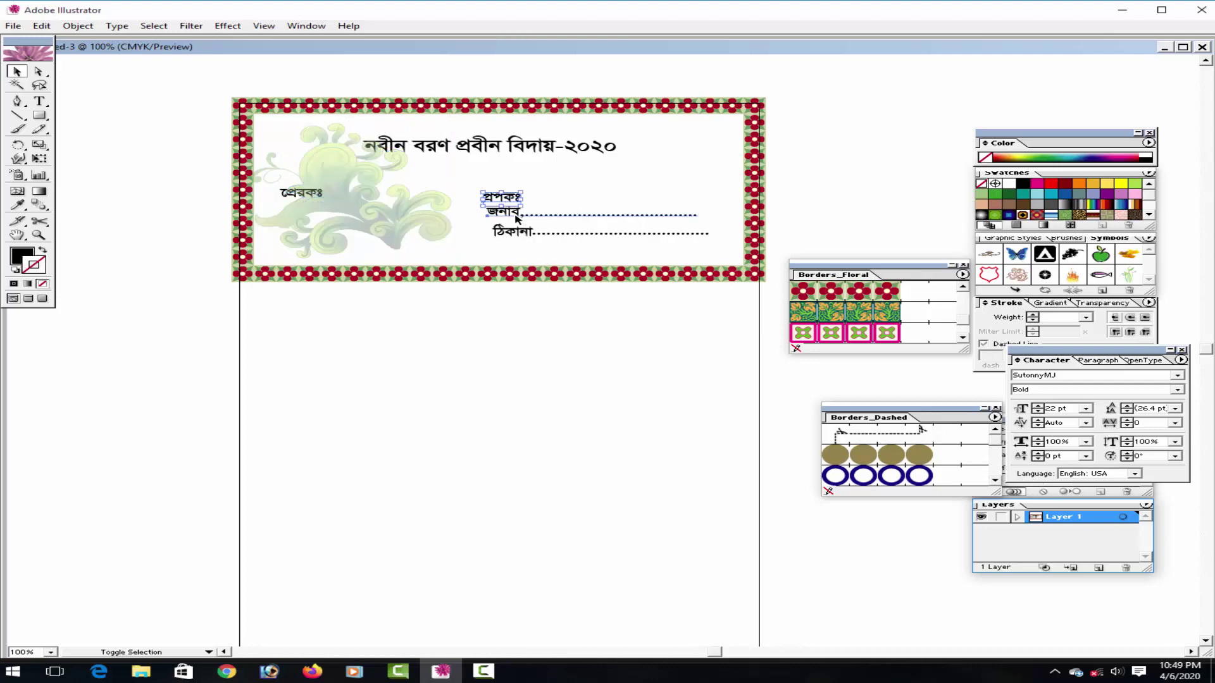
{"action": "left_click", "coordinate": [518, 234], "text": "shift"}
{"action": "key", "text": "Right"}
{"action": "key", "text": "Right"}
{"action": "key", "text": "Right"}
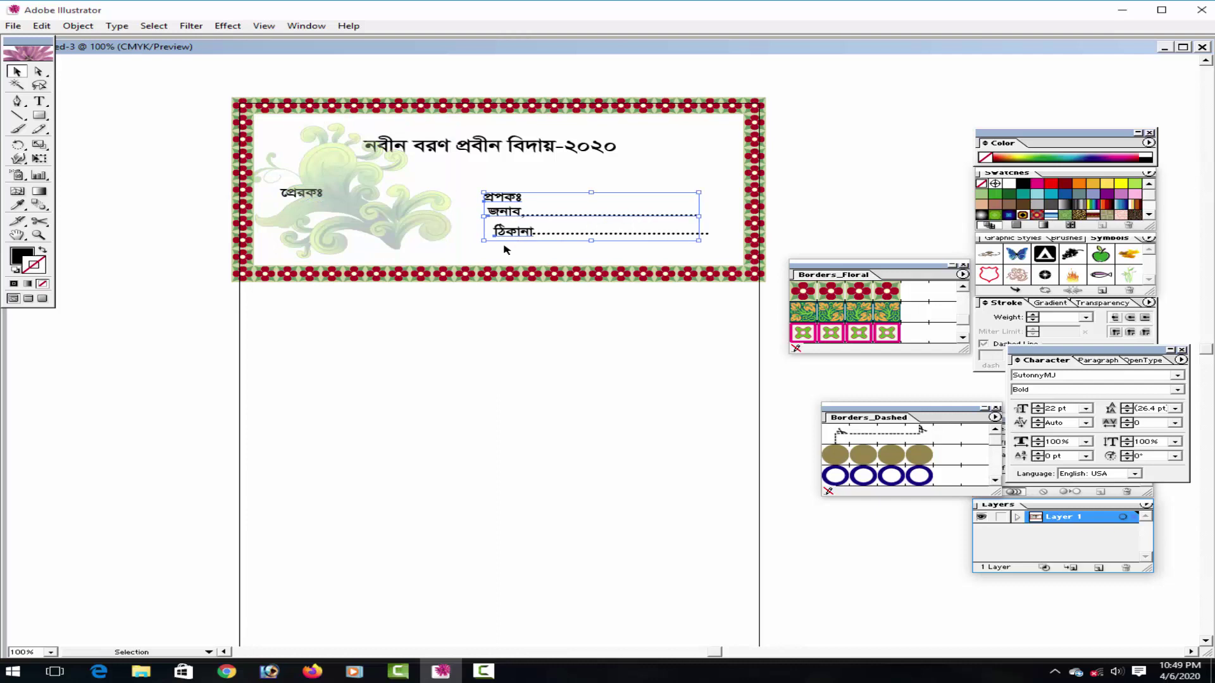
{"action": "key", "text": "Right"}
{"action": "key", "text": "Right"}
{"action": "key", "text": "Right"}
{"action": "key", "text": "Right"}
{"action": "key", "text": "Right"}
{"action": "key", "text": "Right"}
{"action": "key", "text": "Right"}
{"action": "key", "text": "Right"}
{"action": "key", "text": "Right"}
{"action": "key", "text": "Right"}
{"action": "key", "text": "Right"}
{"action": "key", "text": "Right"}
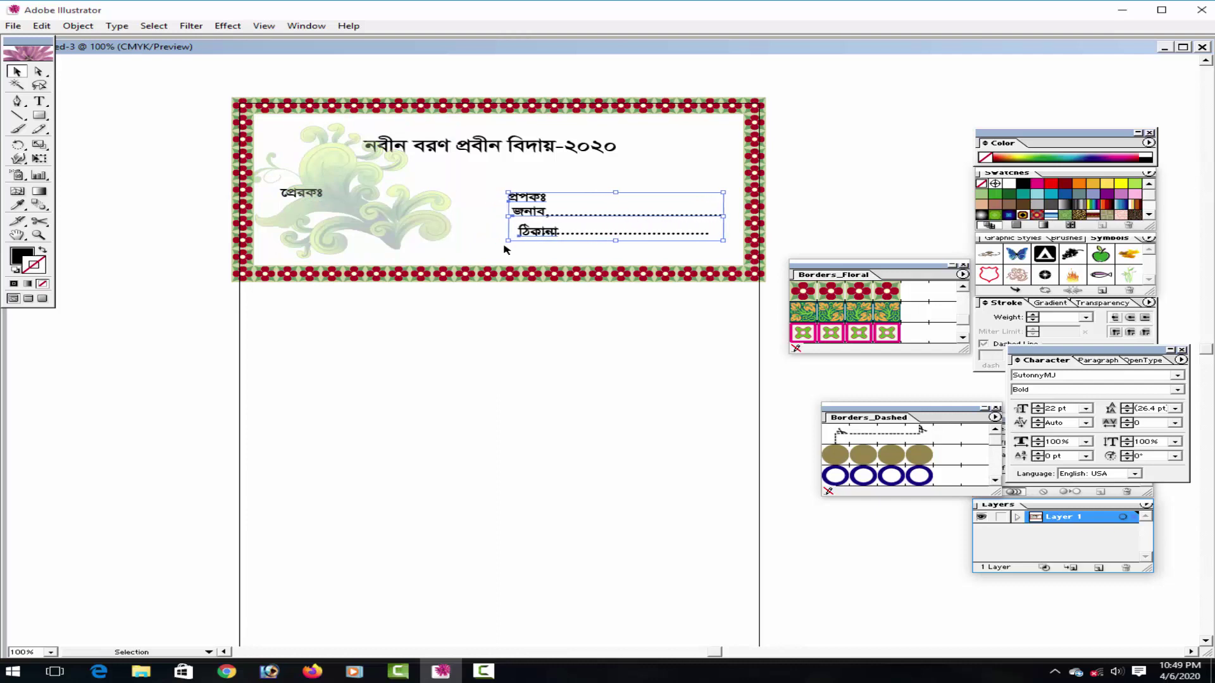
{"action": "key", "text": "Right"}
{"action": "key", "text": "Right"}
{"action": "key", "text": "Right"}
{"action": "key", "text": "Right"}
{"action": "key", "text": "Right"}
{"action": "key", "text": "Right"}
{"action": "key", "text": "Right"}
{"action": "key", "text": "Right"}
{"action": "key", "text": "Right"}
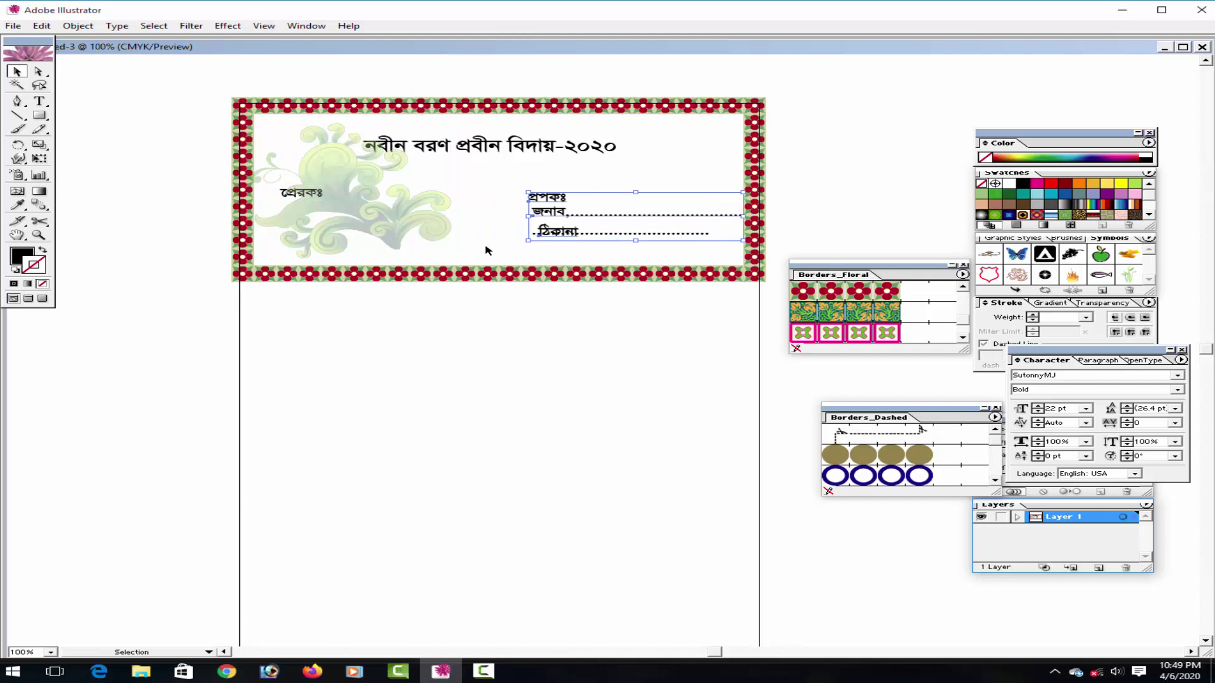
{"action": "left_click", "coordinate": [484, 324]}
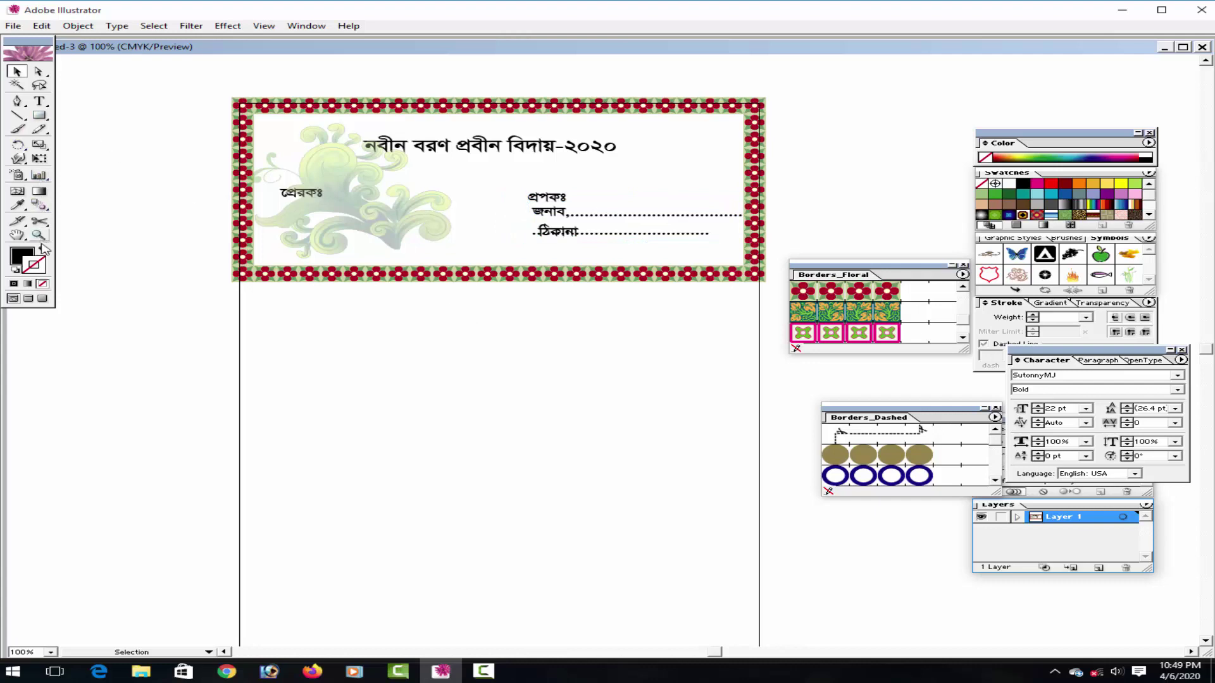
Extend the ঠিকানা dotted line to end level with the জনাব line.
{"action": "left_click", "coordinate": [46, 107]}
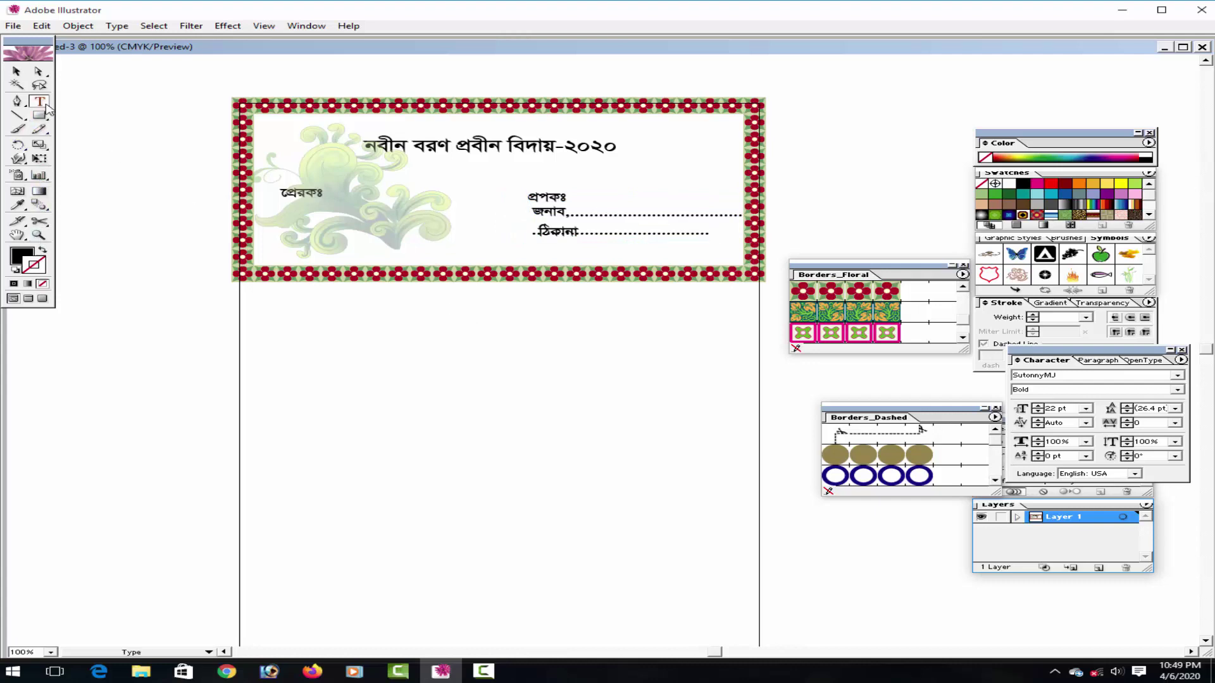
{"action": "left_click", "coordinate": [533, 233]}
{"action": "key", "text": "Right"}
{"action": "key", "text": "Right"}
{"action": "key", "text": "Right"}
{"action": "key", "text": "Right"}
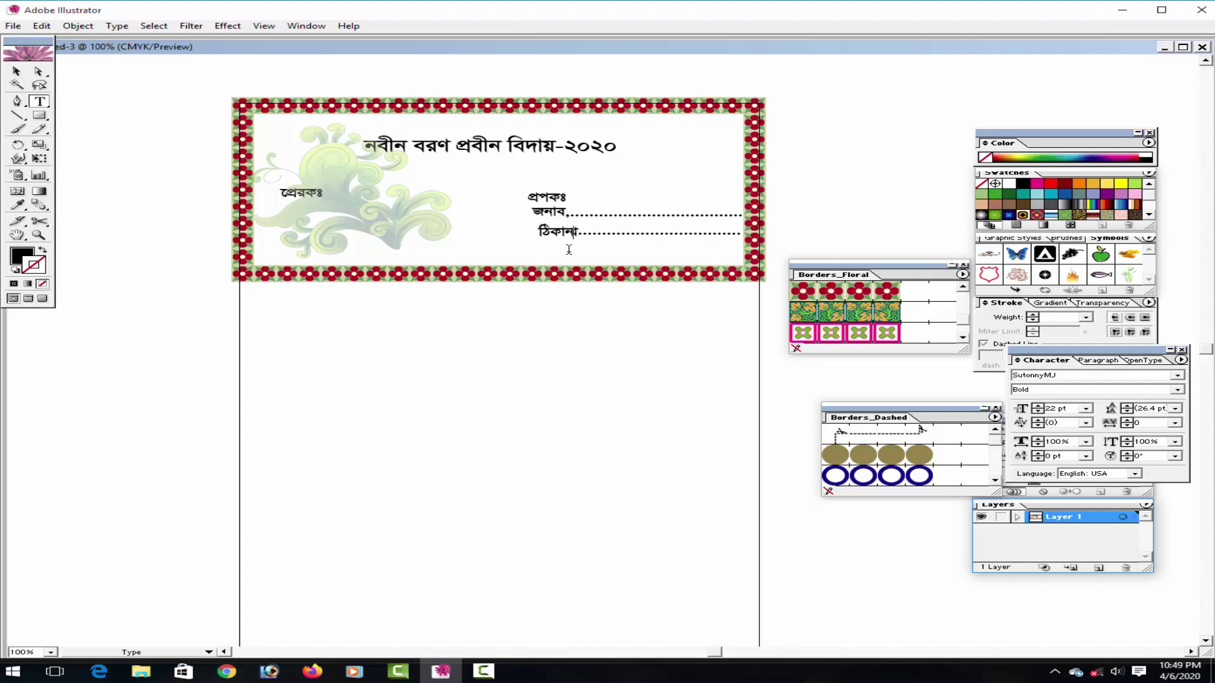
{"action": "key", "text": "Right"}
Shrink the faded swirl slightly and nudge it up-left into the header corner.
{"action": "left_click", "coordinate": [18, 75]}
{"action": "left_click", "coordinate": [392, 231]}
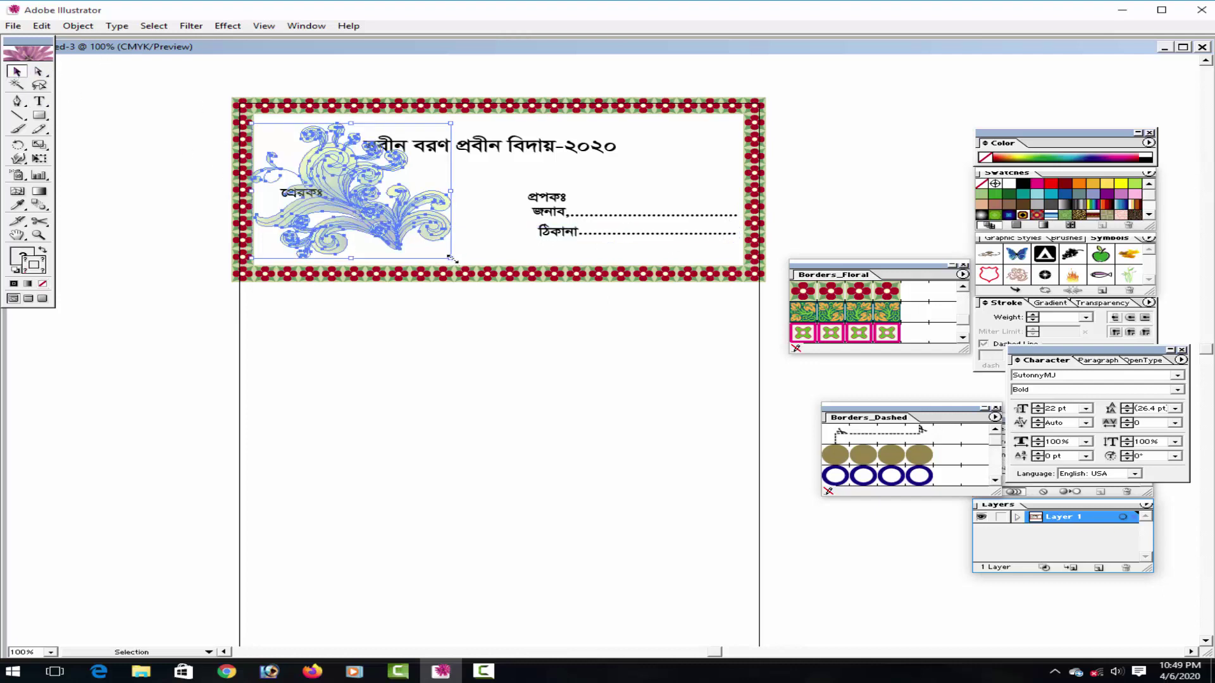
{"action": "left_click_drag", "start_coordinate": [451, 257], "coordinate": [412, 254]}
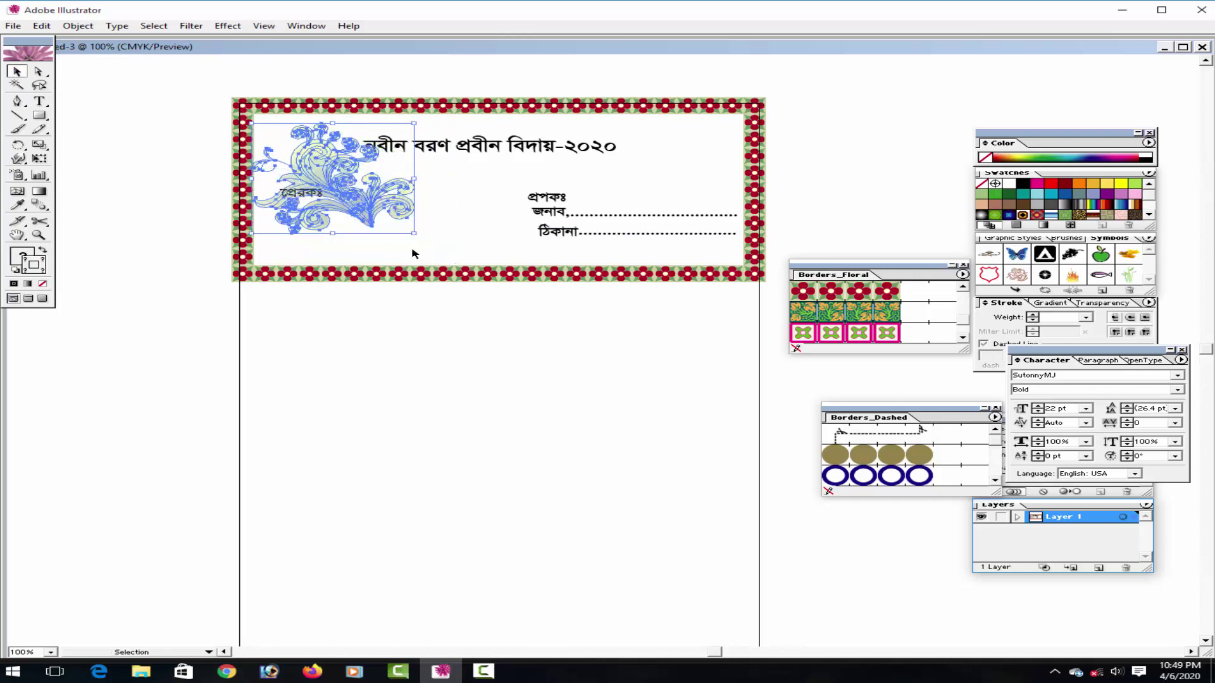
{"action": "key", "text": "Up"}
{"action": "key", "text": "Up"}
{"action": "key", "text": "Up"}
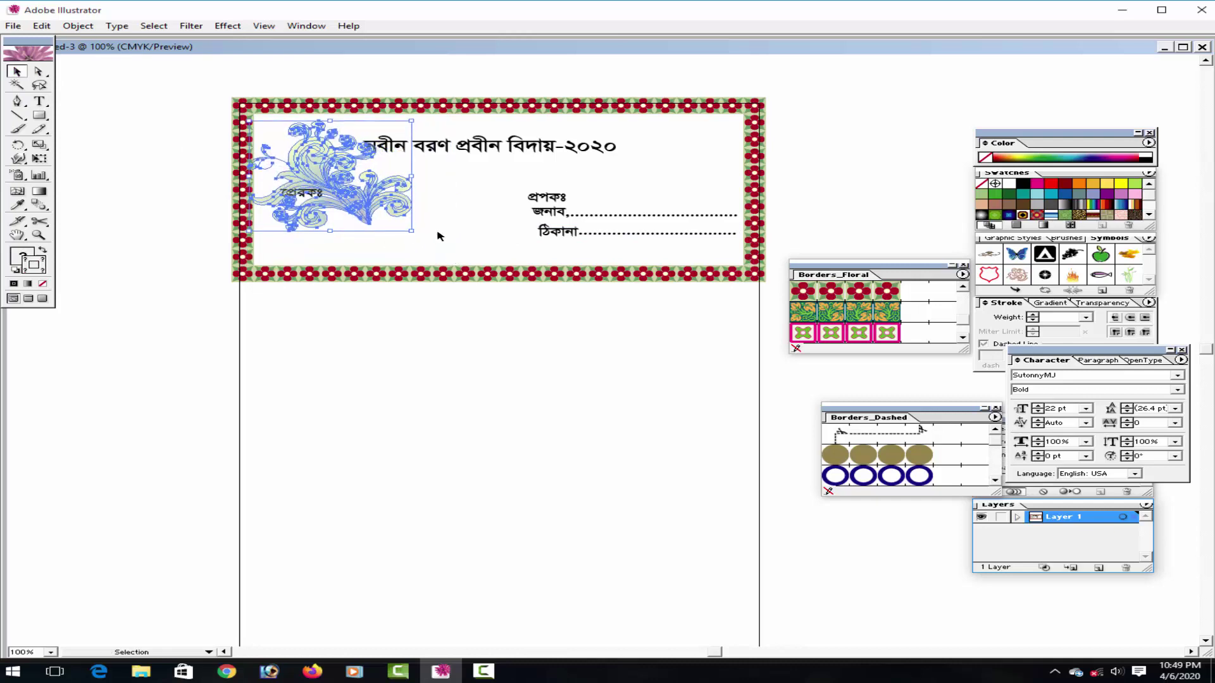
{"action": "key", "text": "Left"}
{"action": "key", "text": "Left"}
{"action": "key", "text": "Left"}
{"action": "left_click", "coordinate": [460, 218]}
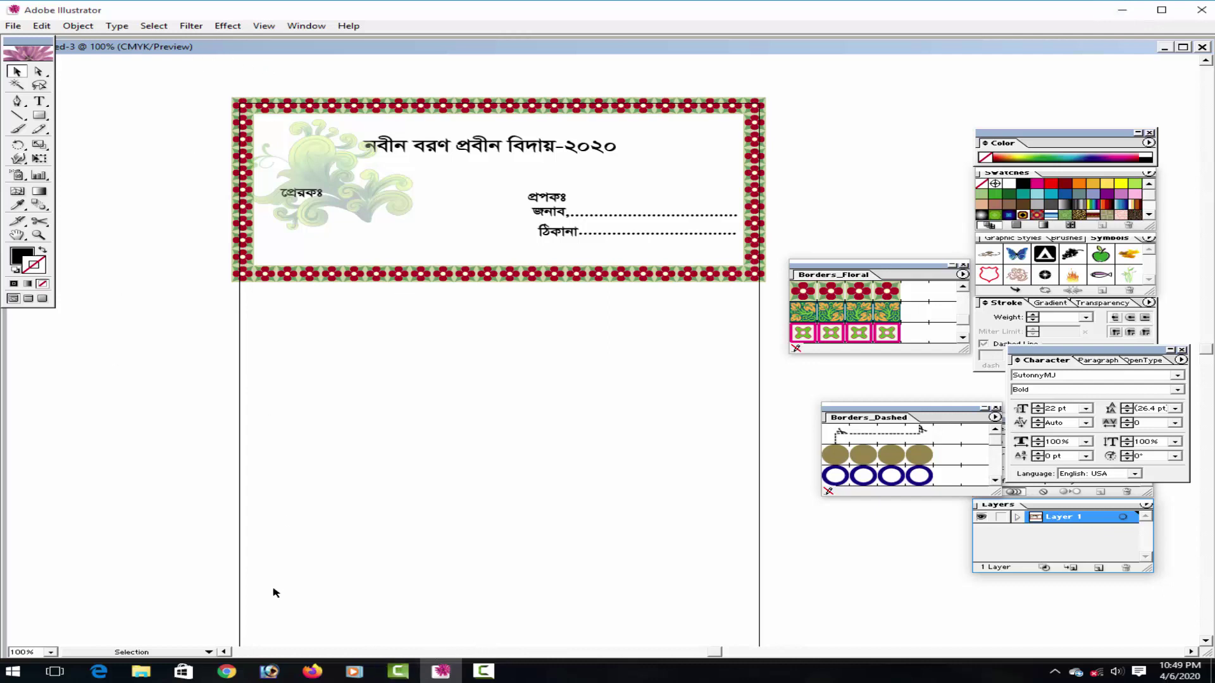
Bring the pink ornament from the other open document into the header.
{"action": "left_click", "coordinate": [293, 32]}
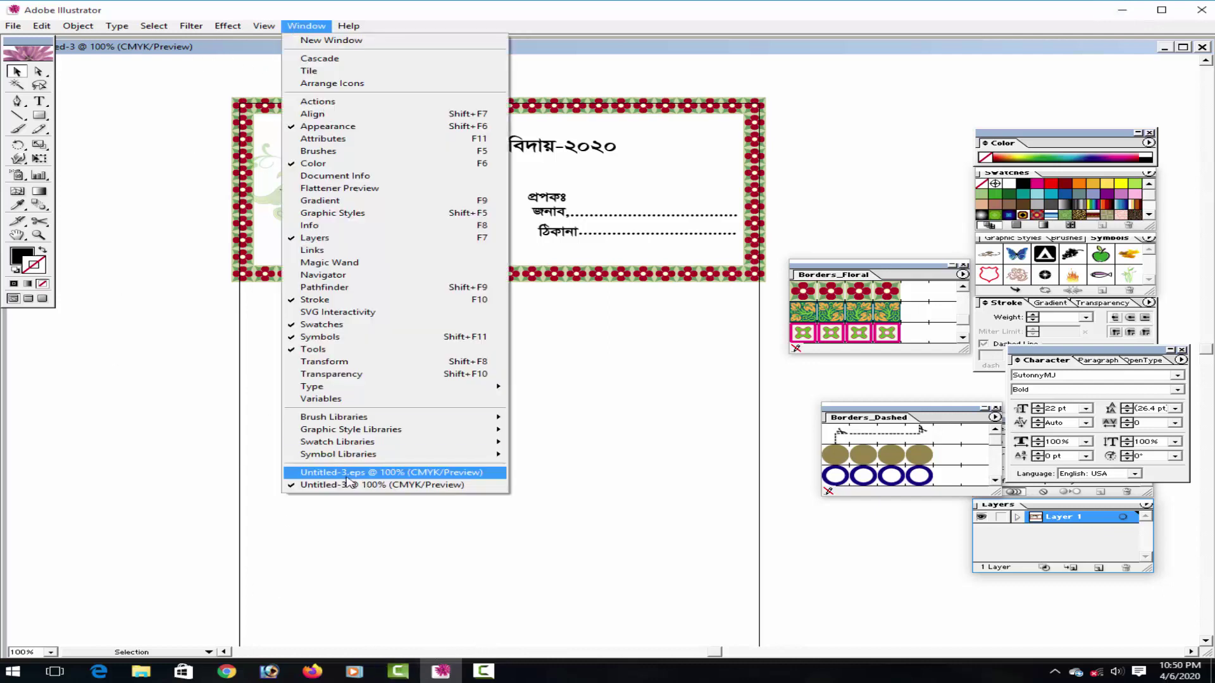
{"action": "left_click", "coordinate": [348, 478]}
{"action": "mouse_move", "coordinate": [446, 617]}
{"action": "left_mouse_down"}
{"action": "mouse_move", "coordinate": [474, 211]}
{"action": "mouse_move", "coordinate": [510, 203]}
{"action": "mouse_move", "coordinate": [510, 161]}
{"action": "left_mouse_up"}
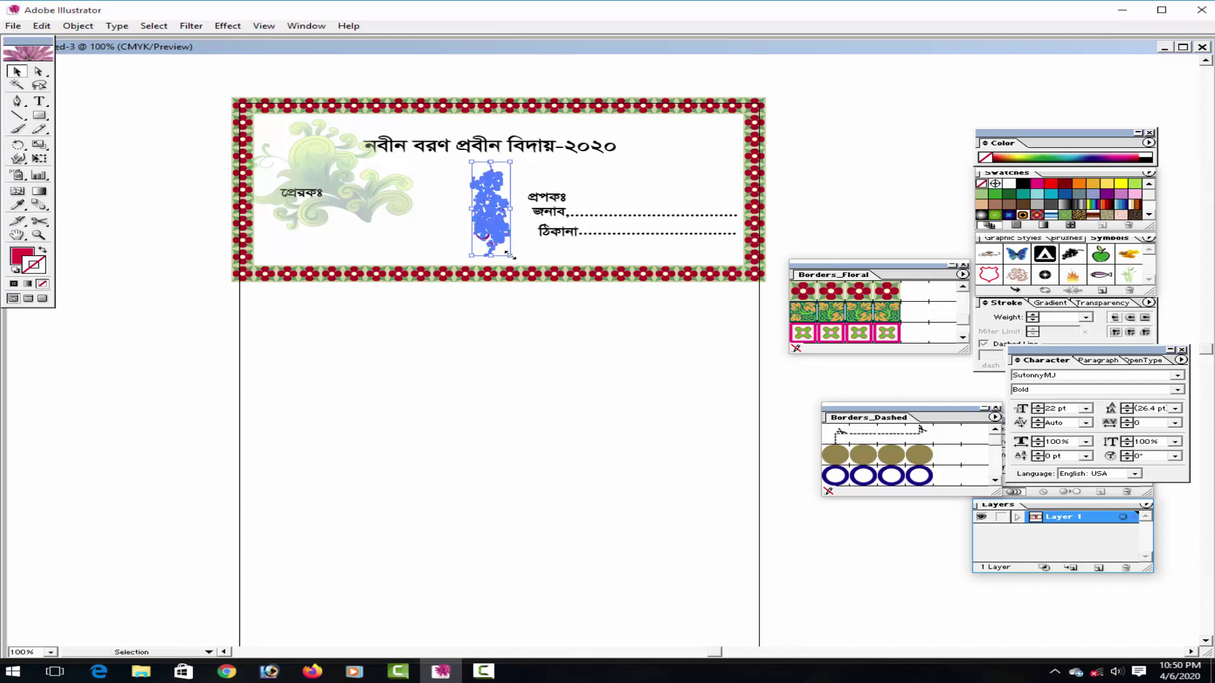
{"action": "left_click", "coordinate": [537, 327]}
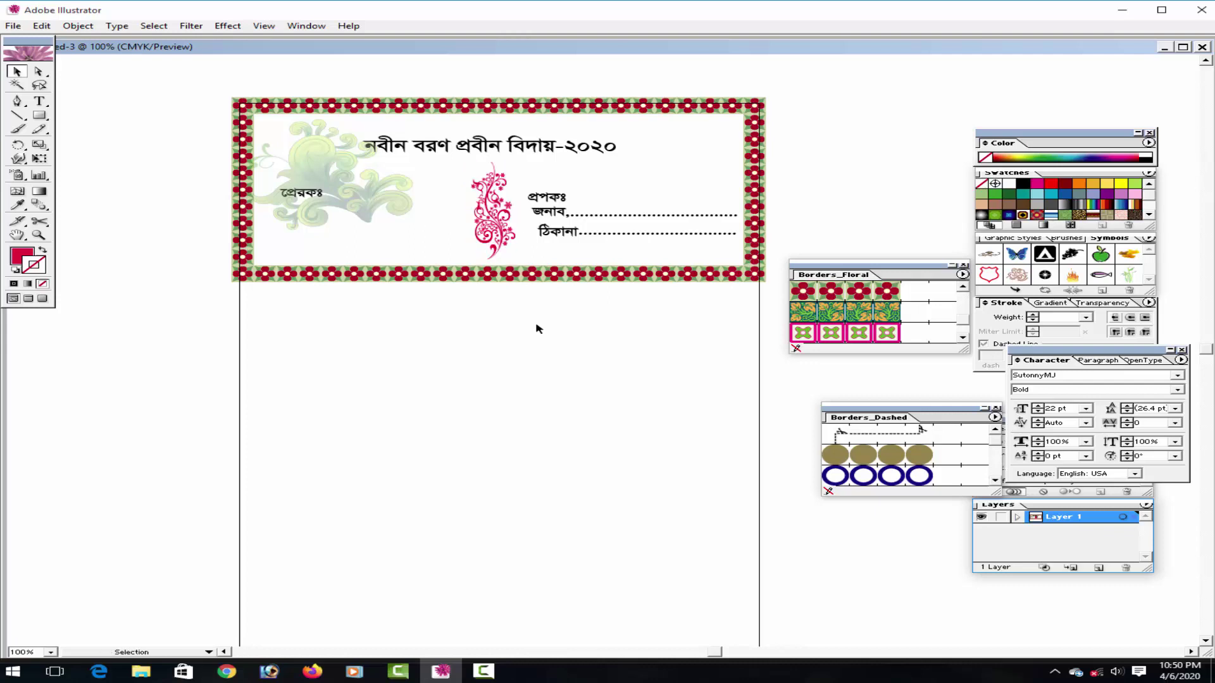
{"action": "left_click", "coordinate": [504, 215]}
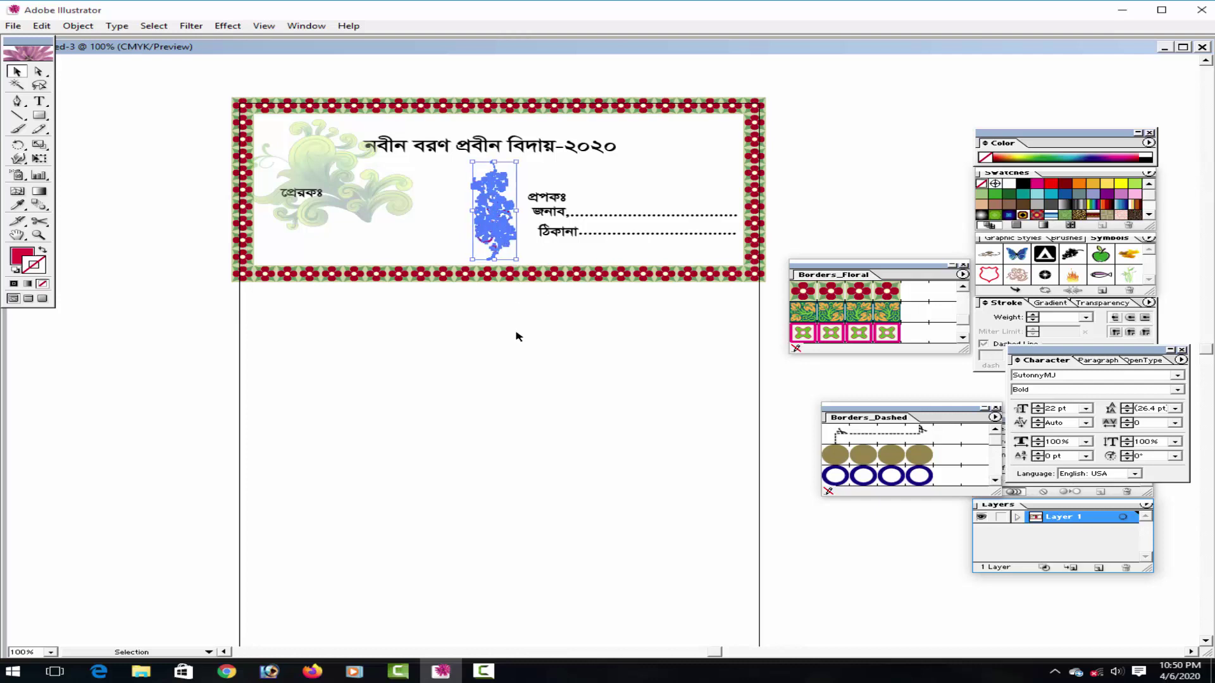
Stretch the left floral art down, then nudge the ornament right and colour it purple.
{"action": "left_click", "coordinate": [358, 218]}
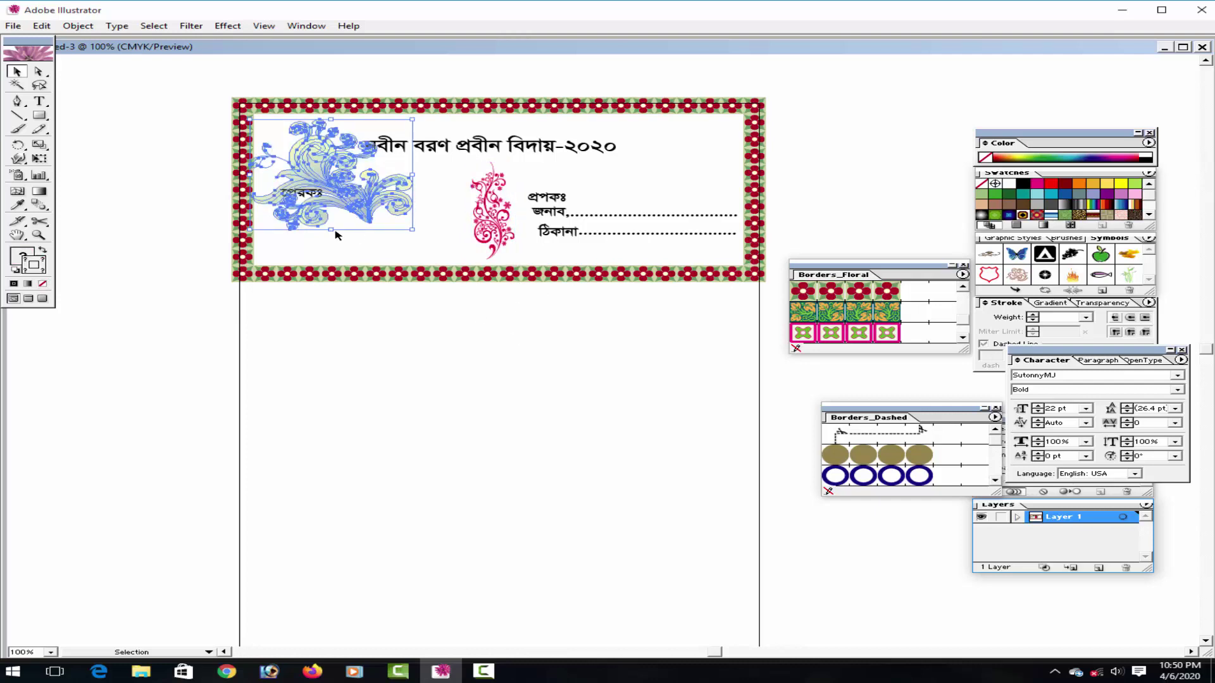
{"action": "left_click_drag", "start_coordinate": [331, 230], "coordinate": [331, 262]}
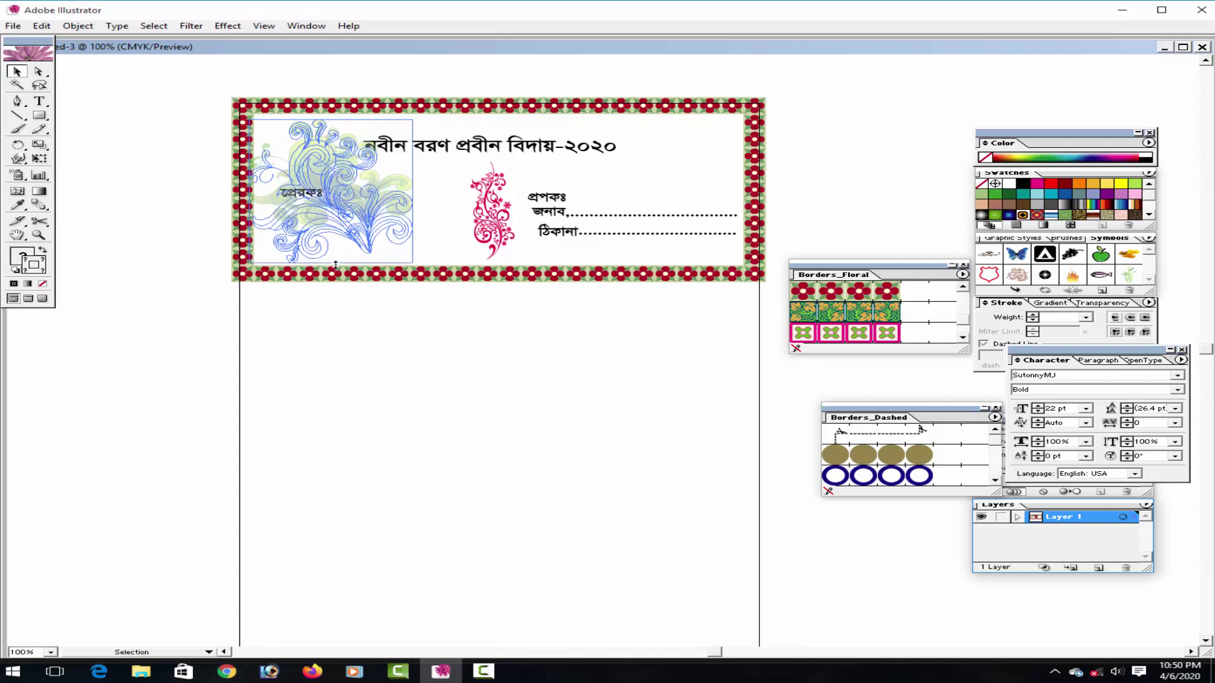
{"action": "left_click", "coordinate": [401, 347]}
{"action": "left_click", "coordinate": [507, 233]}
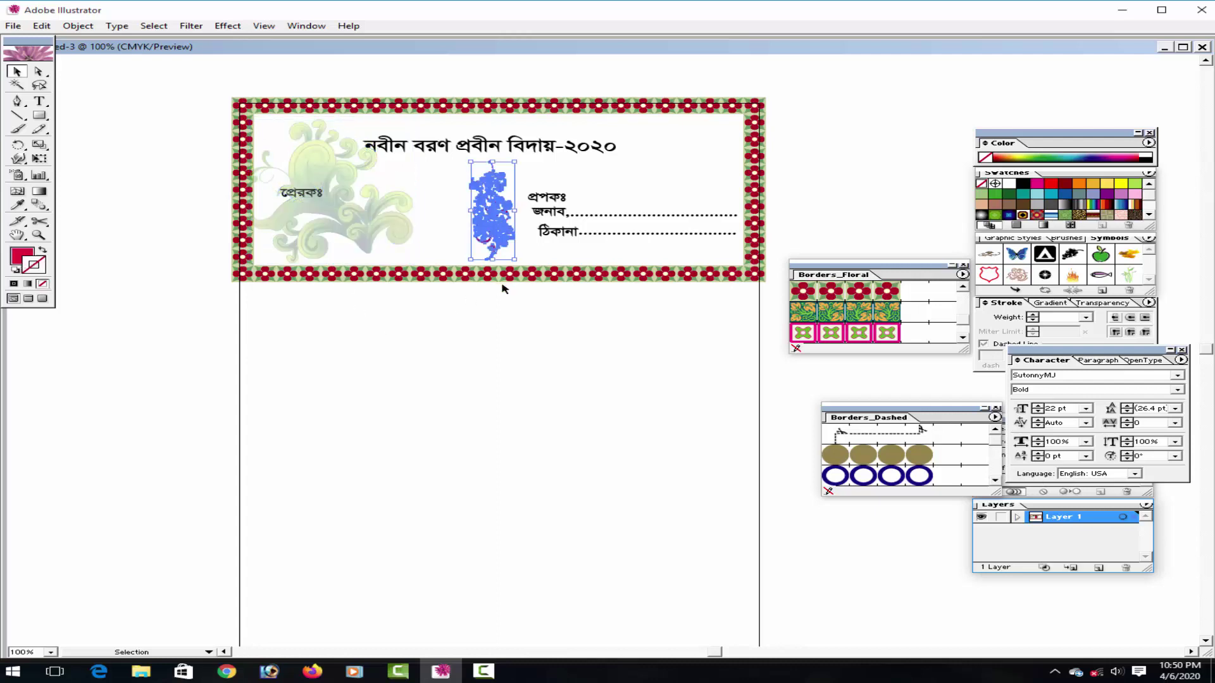
{"action": "key", "text": "Right"}
{"action": "key", "text": "Right"}
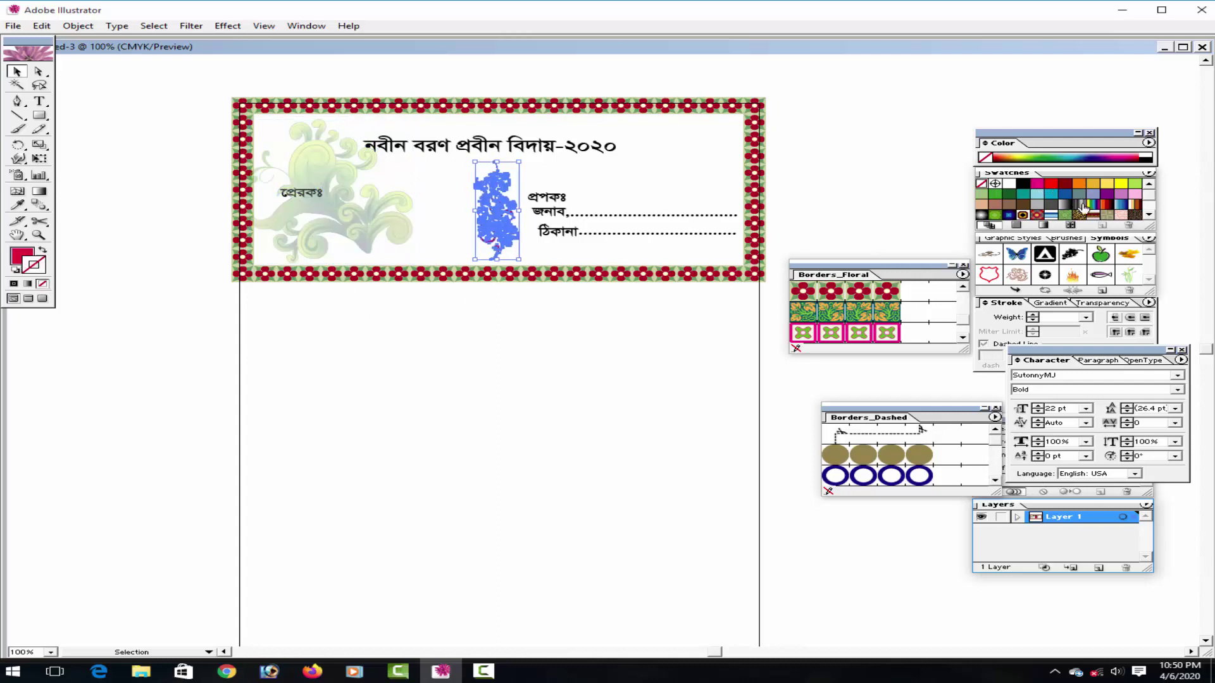
{"action": "left_click", "coordinate": [1105, 198]}
{"action": "left_click", "coordinate": [634, 349]}
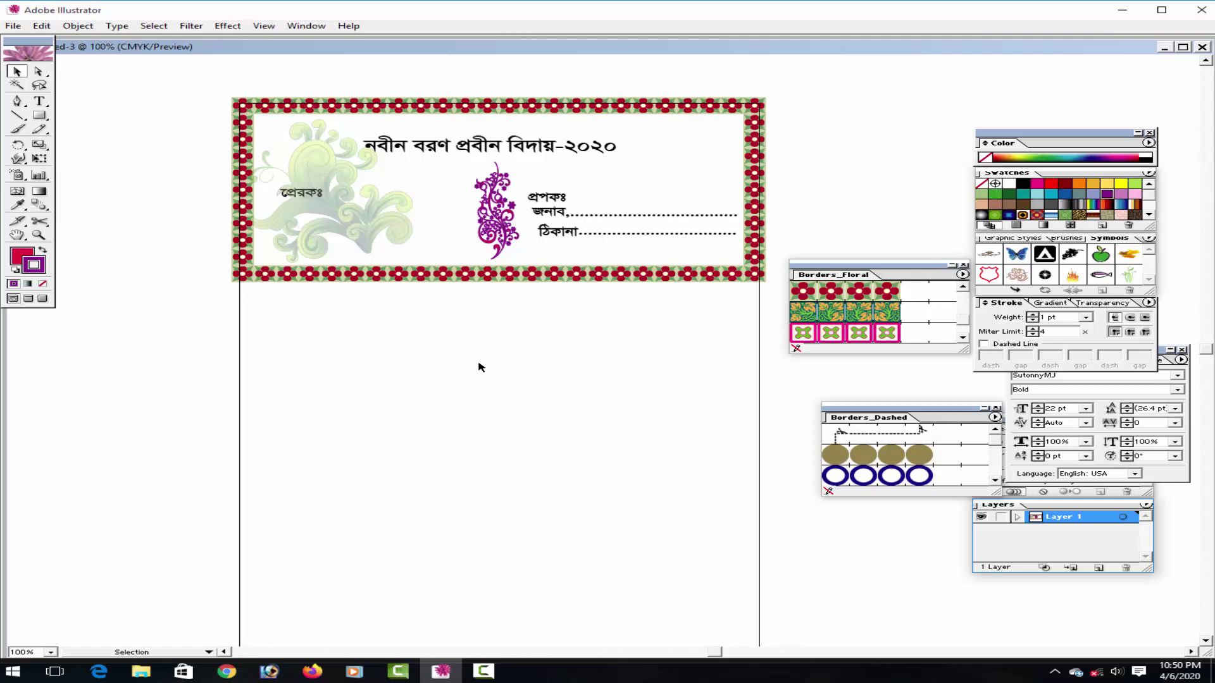
Set the Bengali title's font to SutonnySushreeMJ Regular.
{"action": "left_click", "coordinate": [39, 101]}
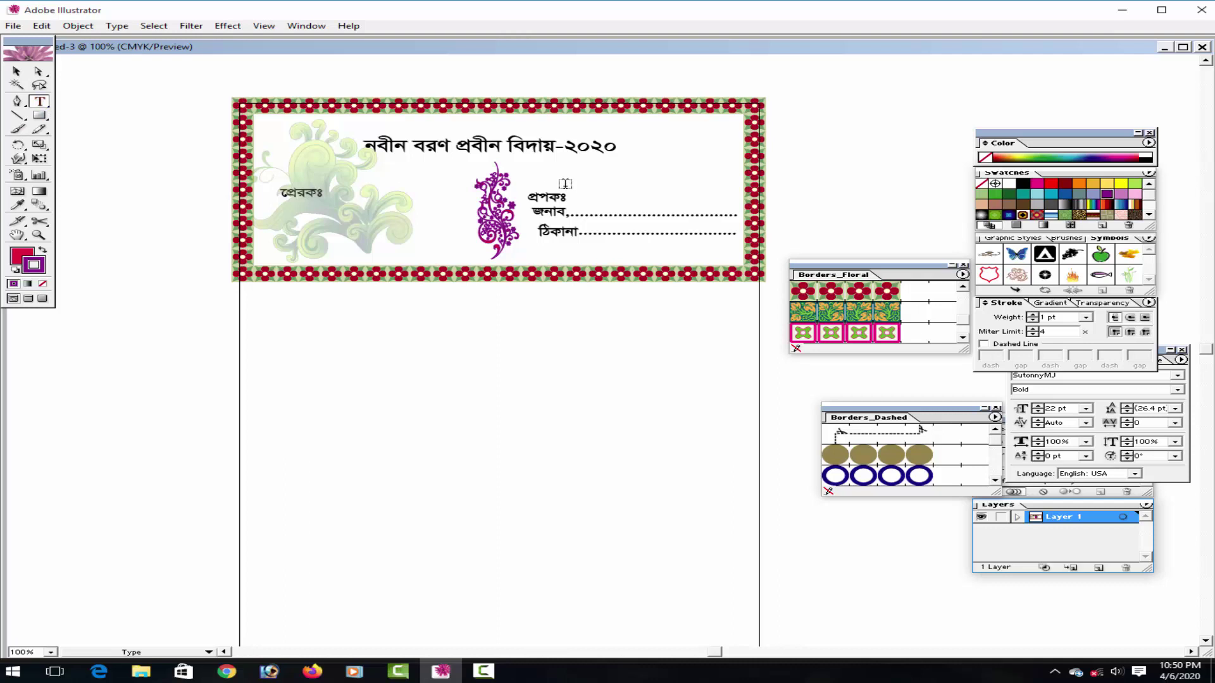
{"action": "triple_click", "coordinate": [468, 150]}
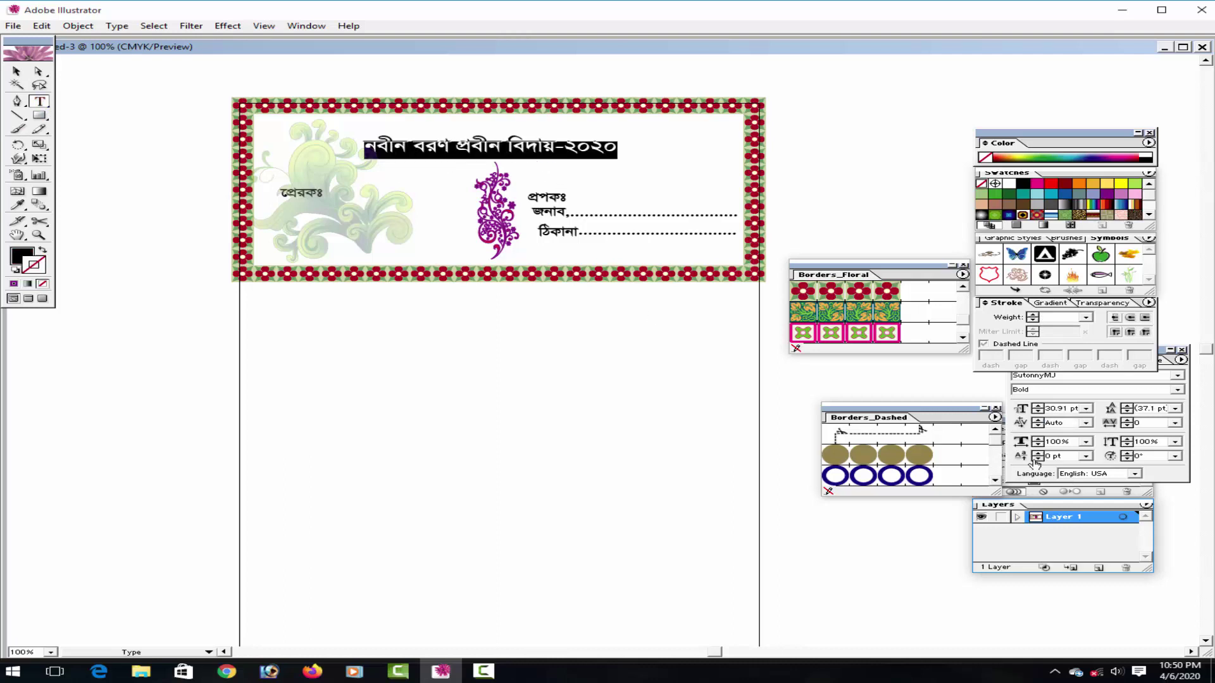
{"action": "left_click", "coordinate": [1178, 389]}
{"action": "left_click", "coordinate": [1170, 398]}
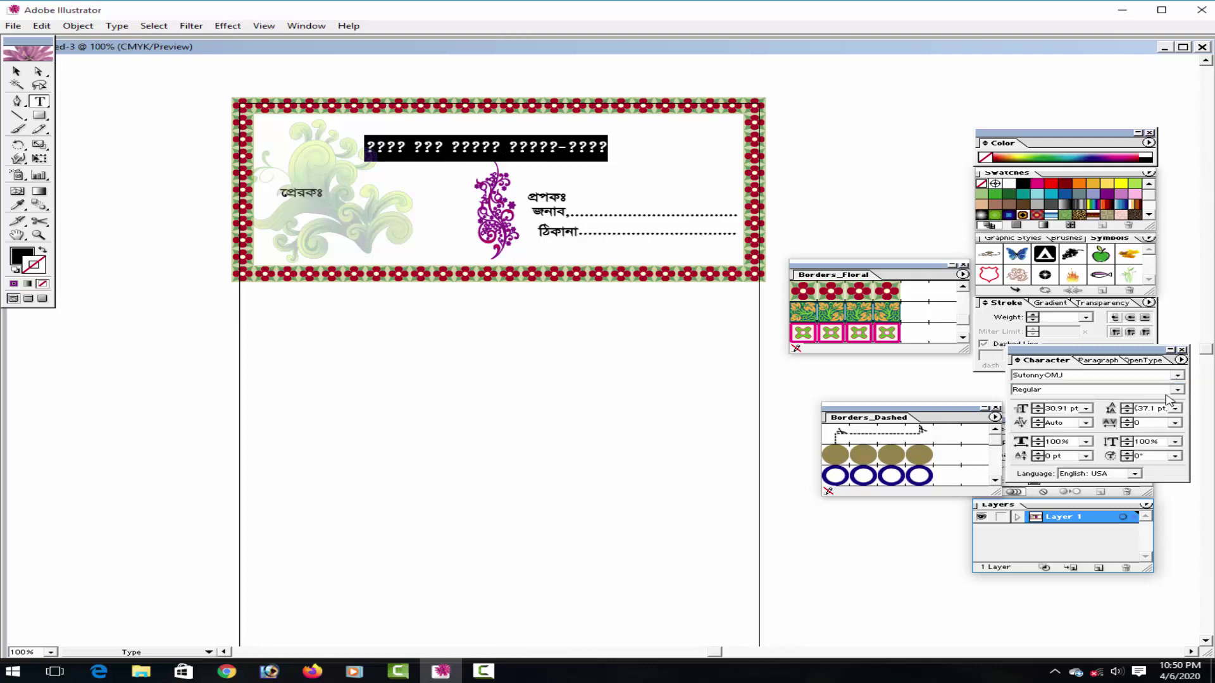
{"action": "left_click", "coordinate": [1177, 389]}
{"action": "left_click", "coordinate": [1167, 399]}
Enlarge the title slightly to about 32 pt and nudge it up.
{"action": "left_click", "coordinate": [17, 72]}
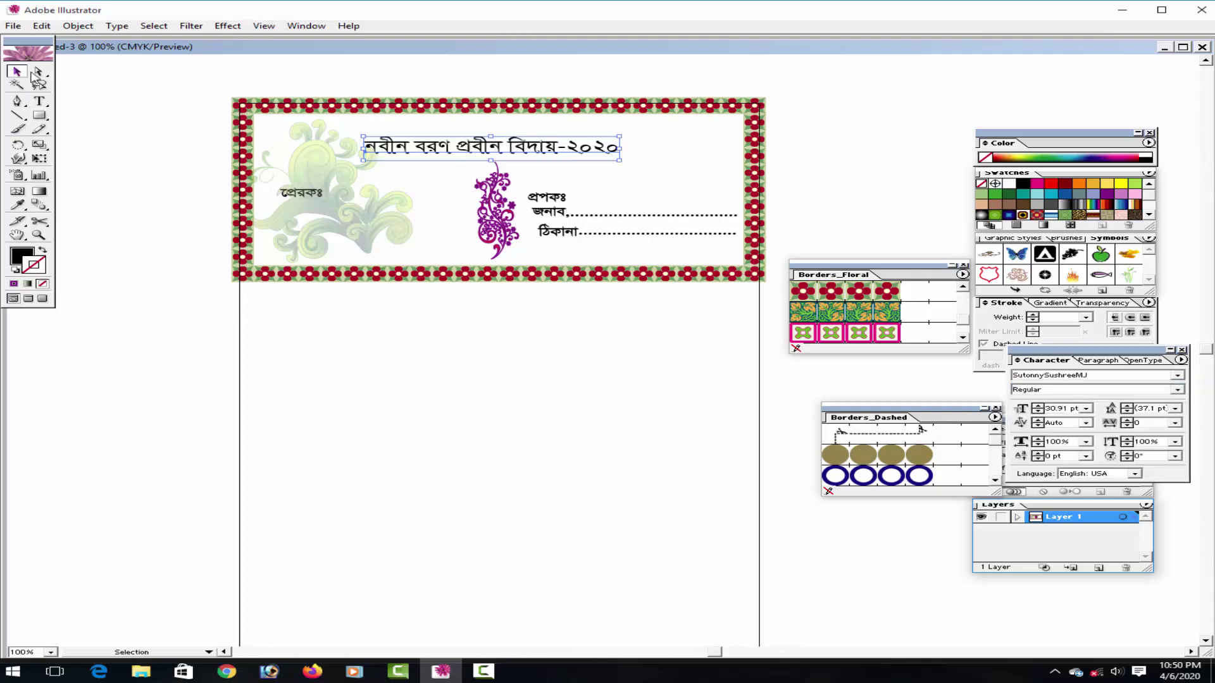
{"action": "left_click", "coordinate": [623, 134], "text": "shift"}
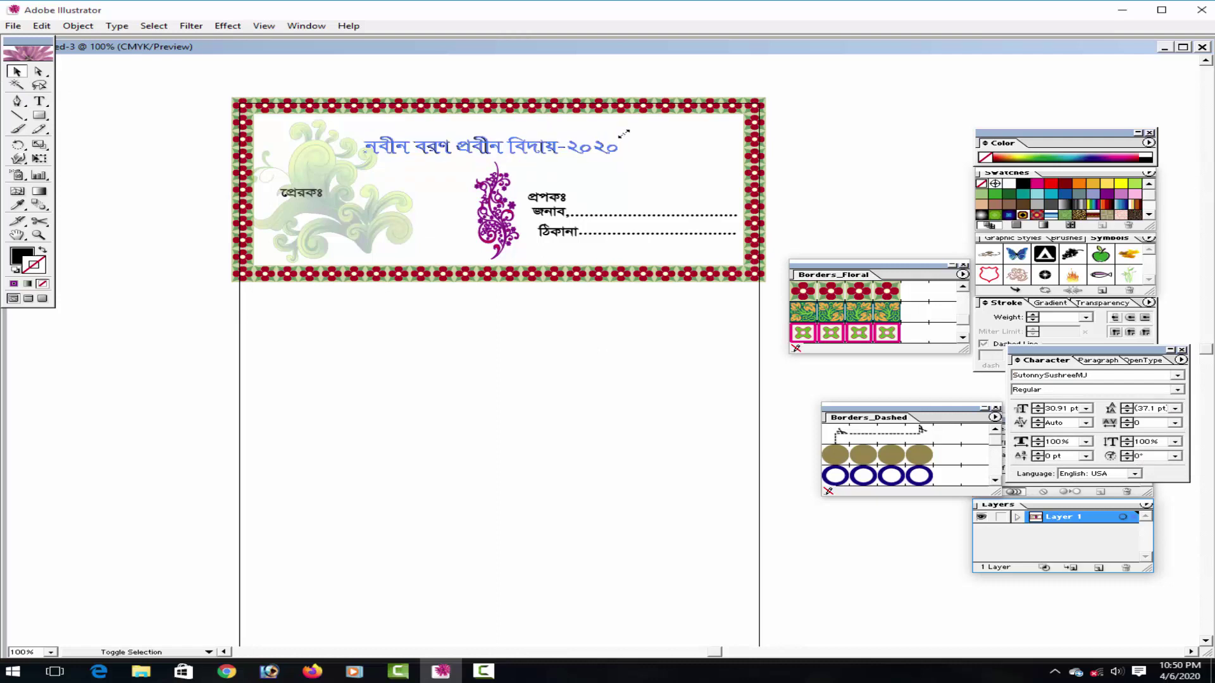
{"action": "left_click_drag", "start_coordinate": [624, 133], "coordinate": [630, 133]}
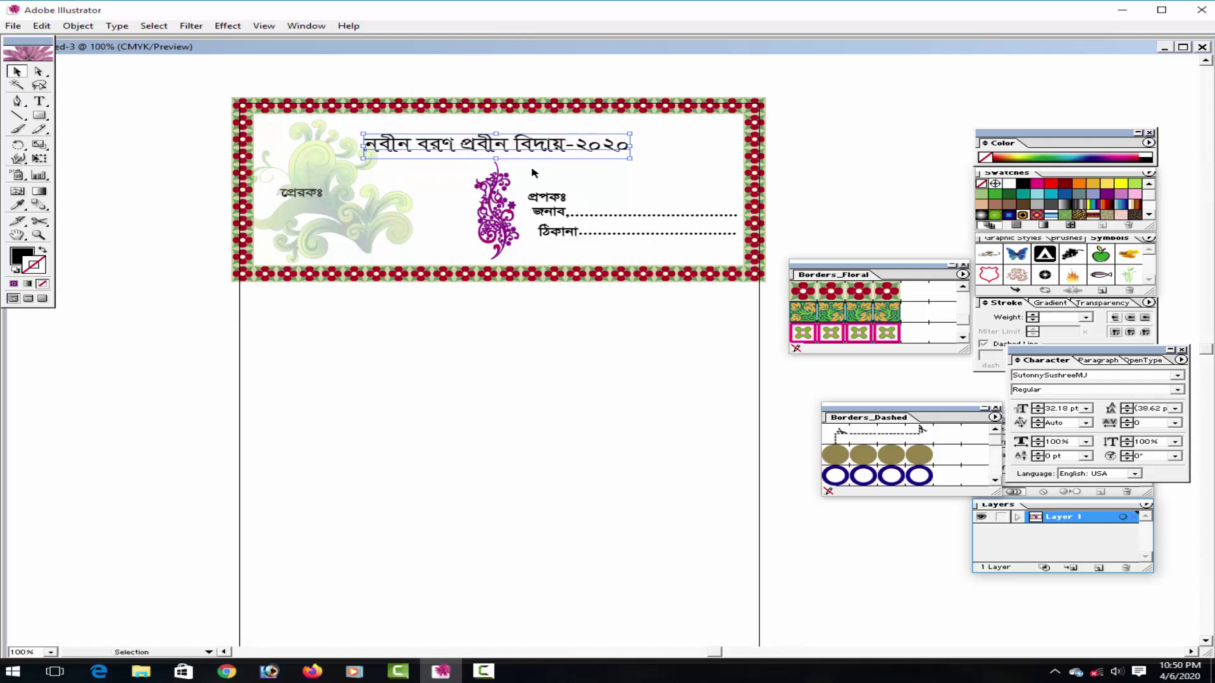
{"action": "key", "text": "Up"}
{"action": "key", "text": "Up"}
{"action": "key", "text": "Up"}
{"action": "key", "text": "Up"}
{"action": "key", "text": "Up"}
{"action": "key", "text": "Up"}
{"action": "key", "text": "Up"}
{"action": "key", "text": "Up"}
{"action": "key", "text": "Up"}
{"action": "key", "text": "Up"}
{"action": "key", "text": "Up"}
{"action": "key", "text": "Up"}
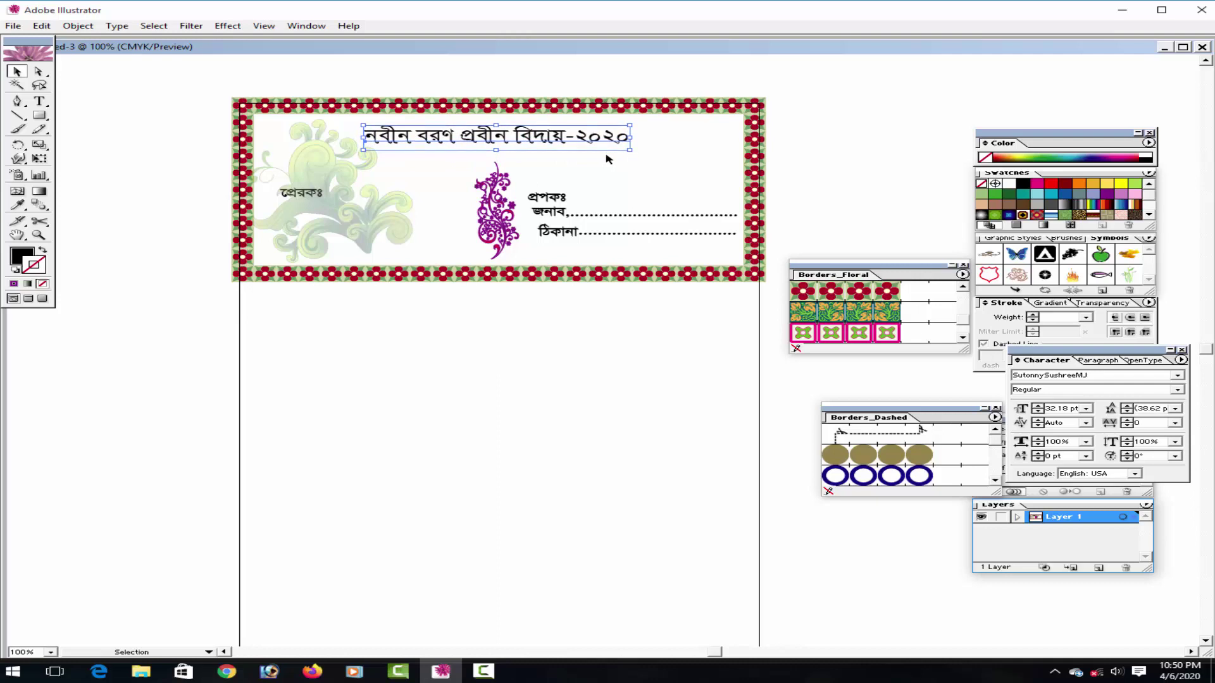
{"action": "left_click", "coordinate": [442, 352]}
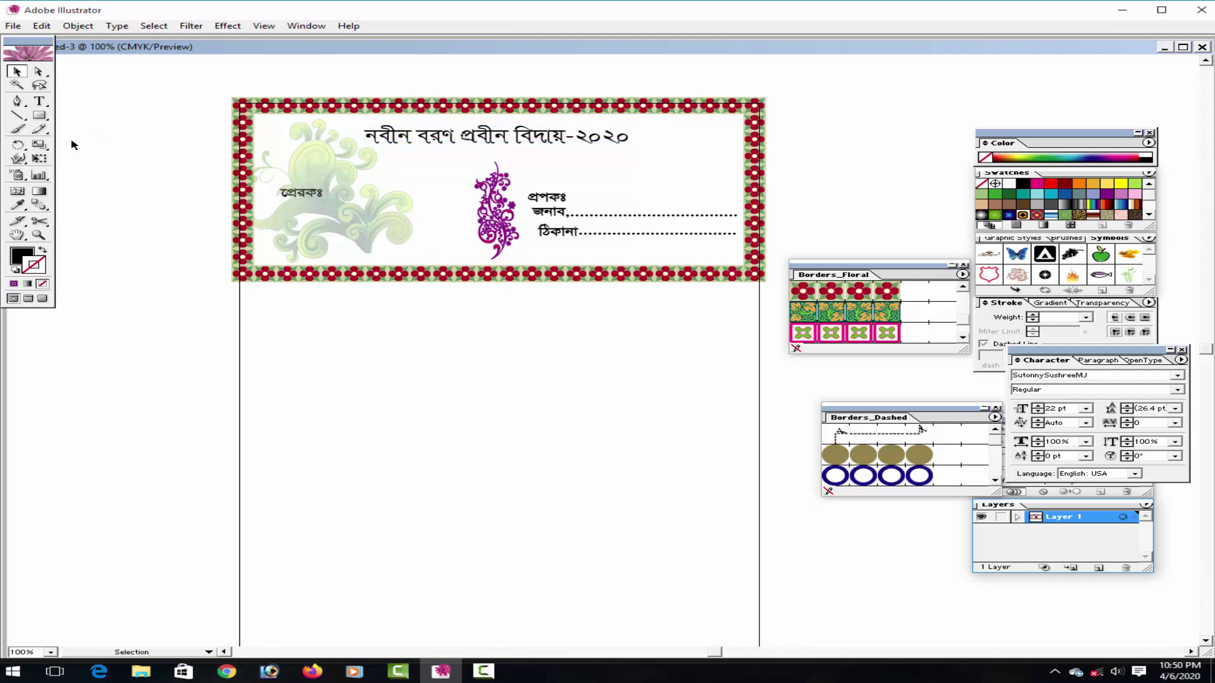
Delete '-২০২০' from the end of the Bengali title.
{"action": "left_click", "coordinate": [39, 101]}
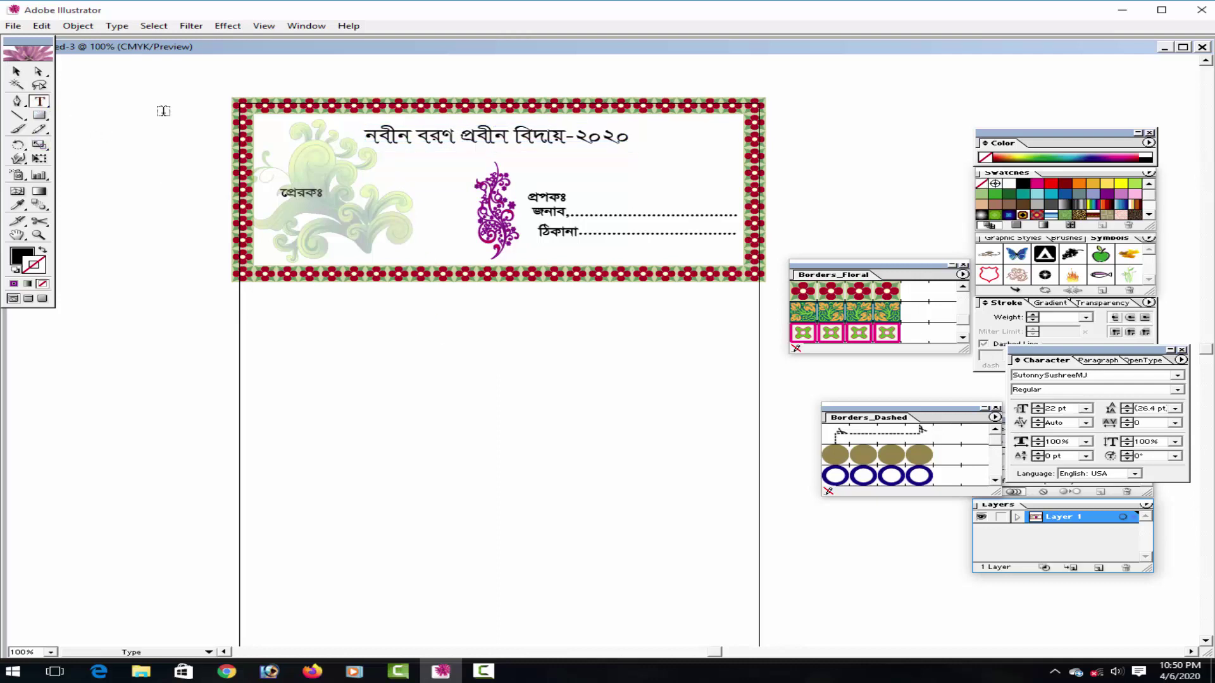
{"action": "left_click", "coordinate": [567, 133]}
{"action": "key", "text": "Delete"}
{"action": "key", "text": "Delete"}
{"action": "key", "text": "Delete"}
{"action": "key", "text": "Delete"}
{"action": "key", "text": "Delete"}
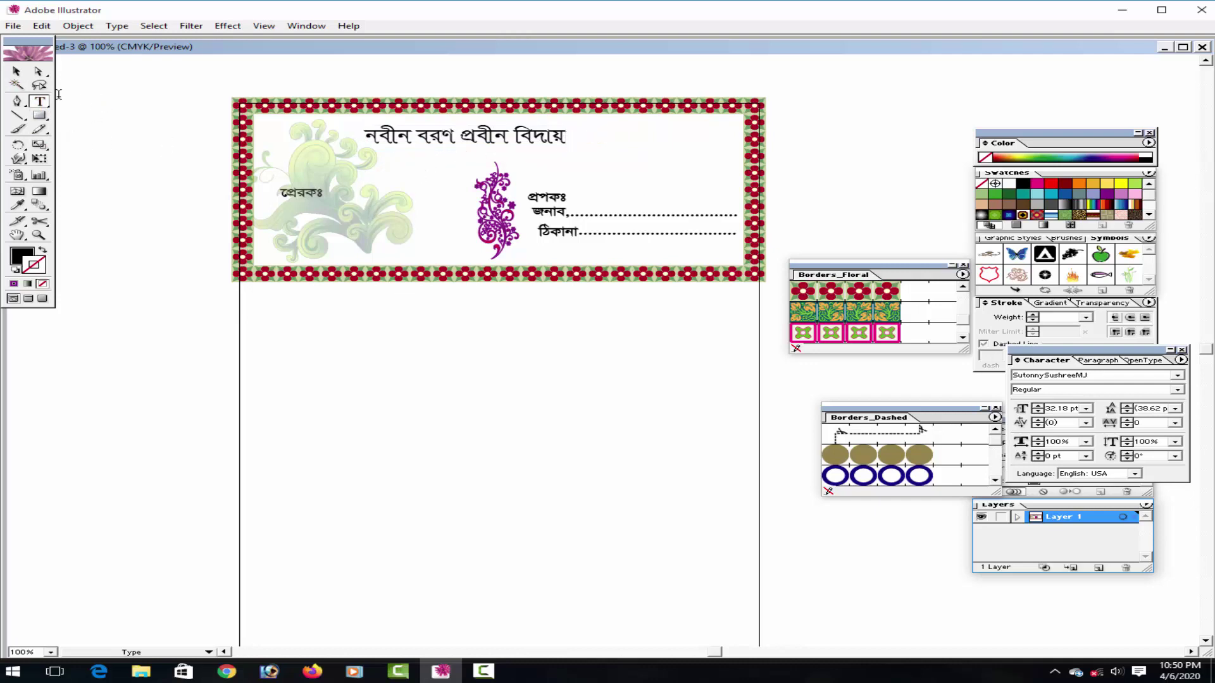
{"action": "left_click", "coordinate": [40, 101]}
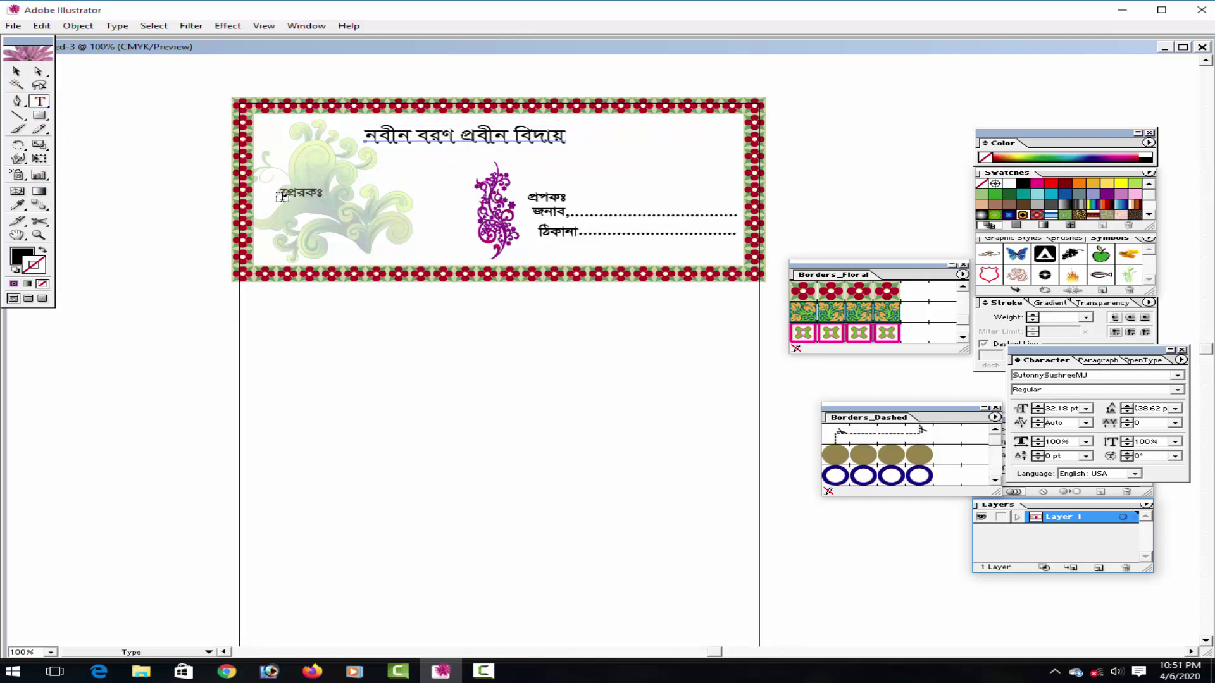
Add a new text line '২০২০ ইং' below the title, enlarged to about 26 pt.
{"action": "left_click", "coordinate": [423, 173]}
{"action": "type", "text": "২০২০"}
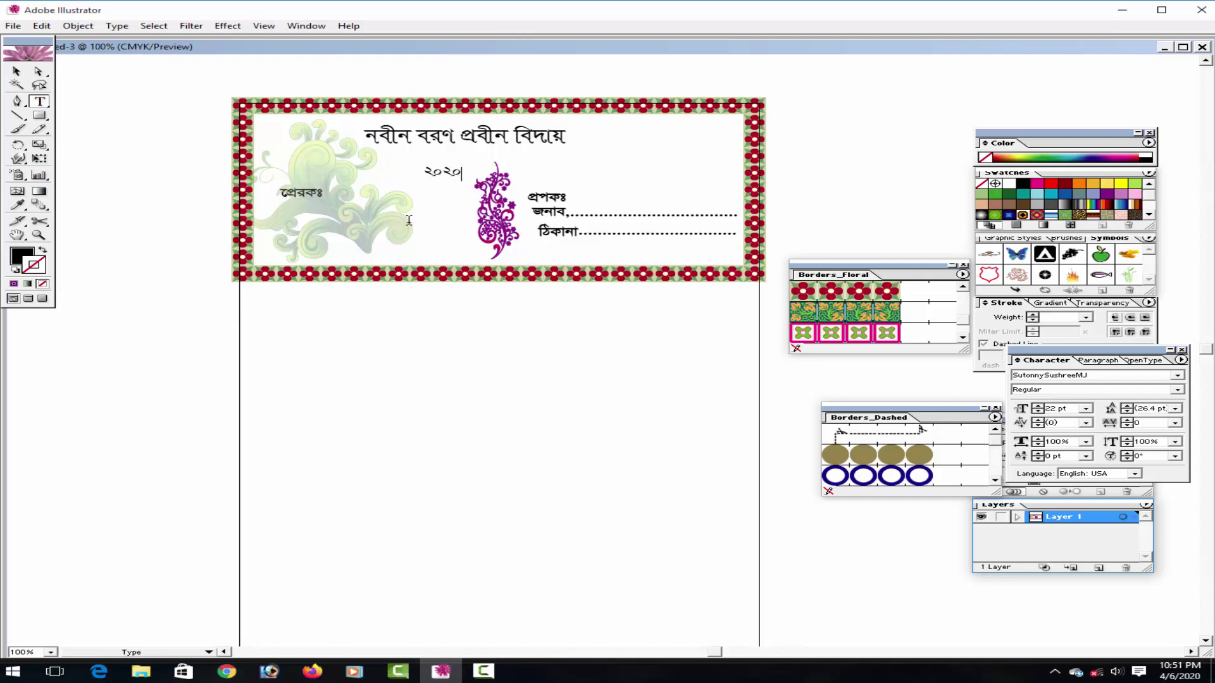
{"action": "type", "text": " ইং"}
{"action": "left_click", "coordinate": [16, 70]}
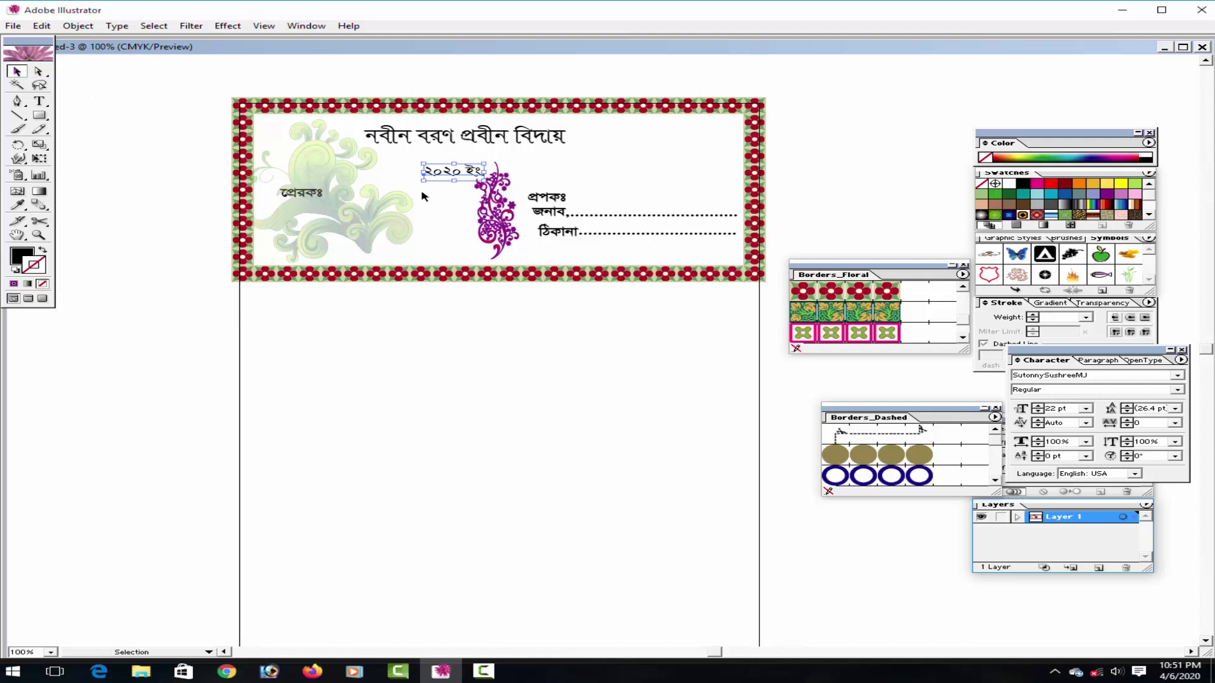
{"action": "left_click_drag", "start_coordinate": [484, 163], "coordinate": [506, 150]}
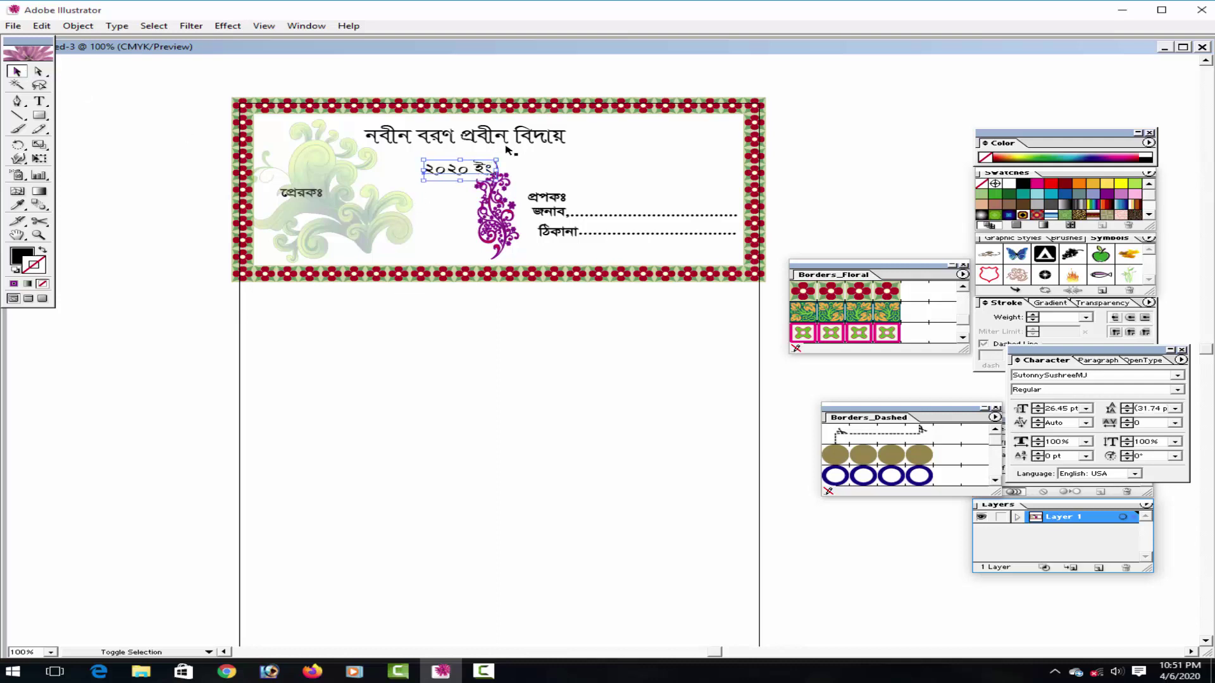
{"action": "key", "text": "Return"}
{"action": "left_click", "coordinate": [688, 303]}
Place the year line just under the title and nudge the title right and up.
{"action": "left_click_drag", "start_coordinate": [457, 173], "coordinate": [467, 159]}
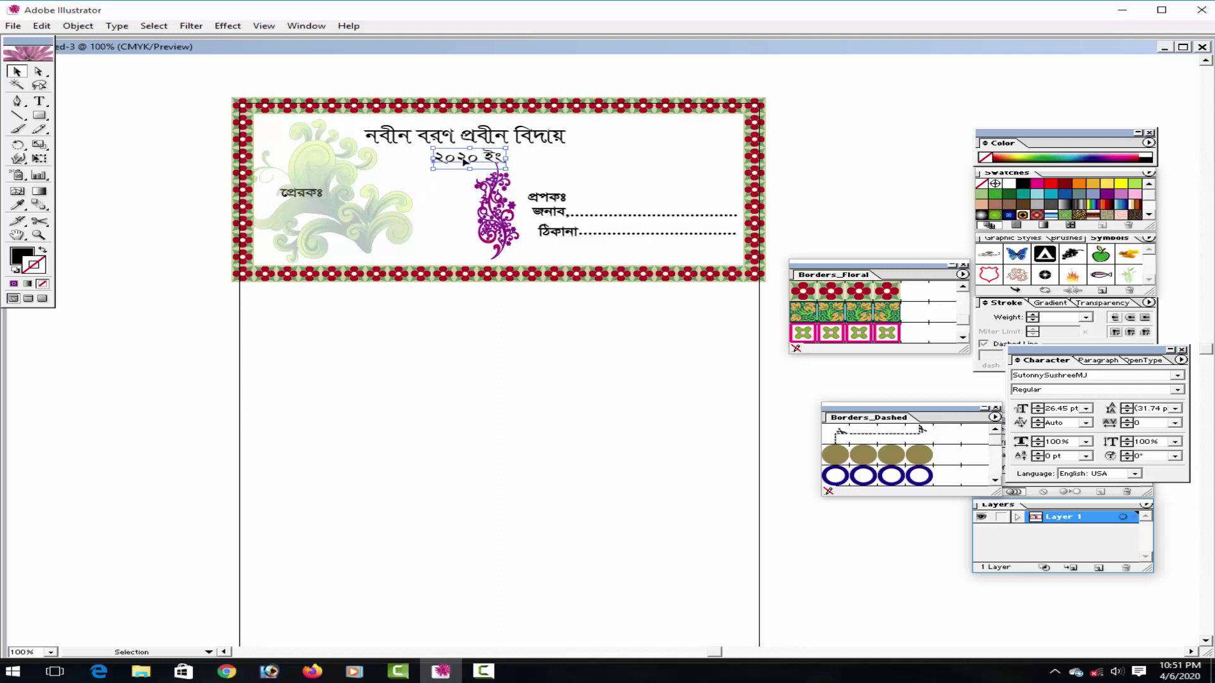
{"action": "key", "text": "Right"}
{"action": "key", "text": "Right"}
{"action": "key", "text": "Right"}
{"action": "key", "text": "Right"}
{"action": "key", "text": "Right"}
{"action": "key", "text": "Right"}
{"action": "key", "text": "Right"}
{"action": "key", "text": "Right"}
{"action": "key", "text": "Right"}
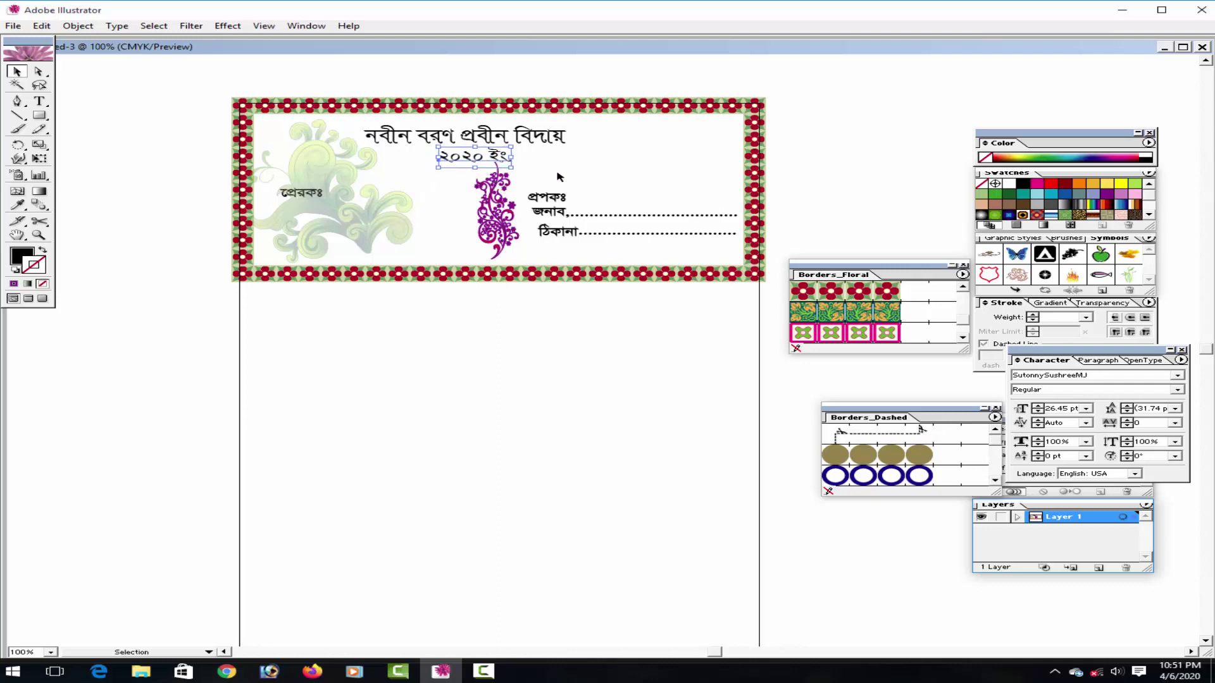
{"action": "key", "text": "Right"}
{"action": "key", "text": "Right"}
{"action": "key", "text": "Right"}
{"action": "key", "text": "Right"}
{"action": "key", "text": "Right"}
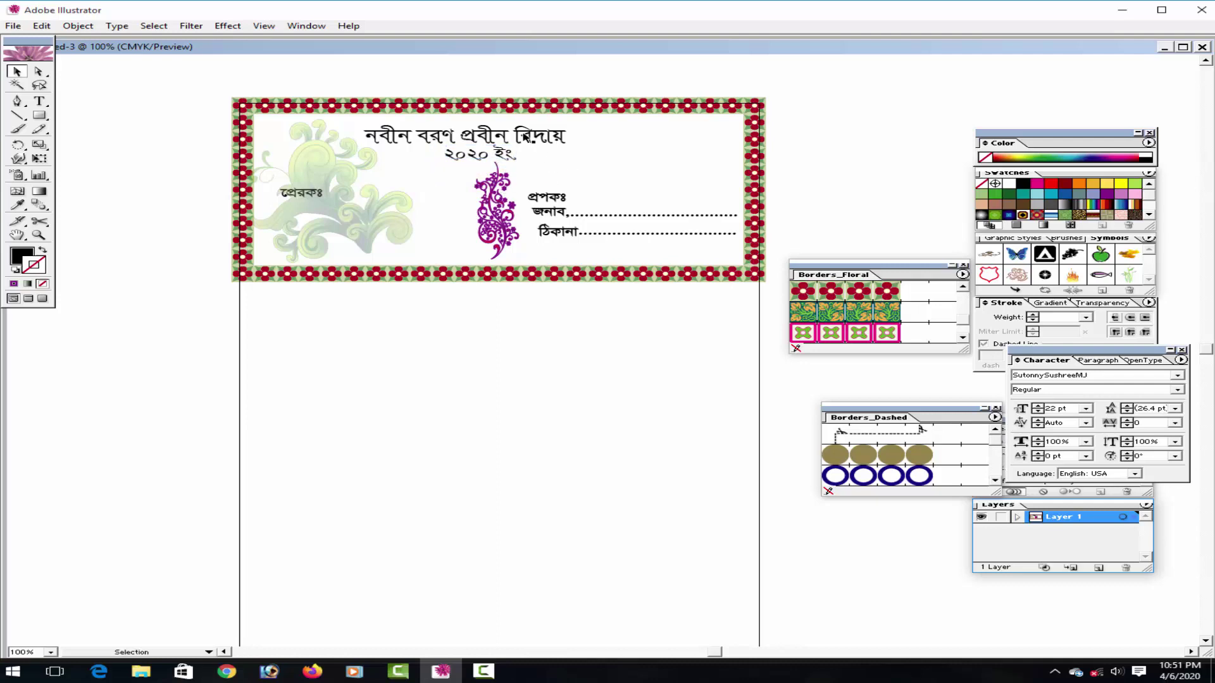
{"action": "left_click", "coordinate": [544, 136]}
{"action": "key", "text": "Right"}
{"action": "key", "text": "Right"}
{"action": "key", "text": "Right"}
{"action": "key", "text": "Right"}
{"action": "key", "text": "Right"}
{"action": "key", "text": "Right"}
{"action": "key", "text": "Right"}
{"action": "key", "text": "Right"}
{"action": "key", "text": "Right"}
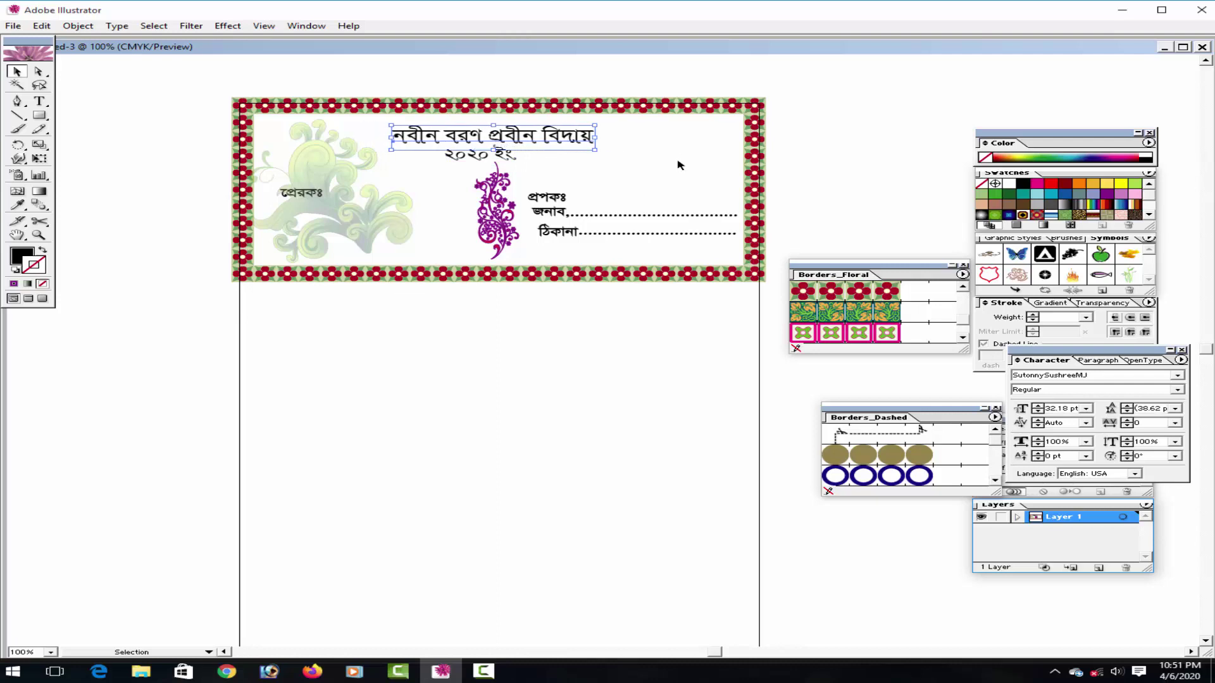
{"action": "key", "text": "Right"}
{"action": "key", "text": "Right"}
{"action": "key", "text": "Right"}
{"action": "key", "text": "Right"}
{"action": "key", "text": "Right"}
{"action": "key", "text": "Right"}
{"action": "key", "text": "Right"}
{"action": "key", "text": "Up"}
{"action": "key", "text": "Up"}
{"action": "key", "text": "Up"}
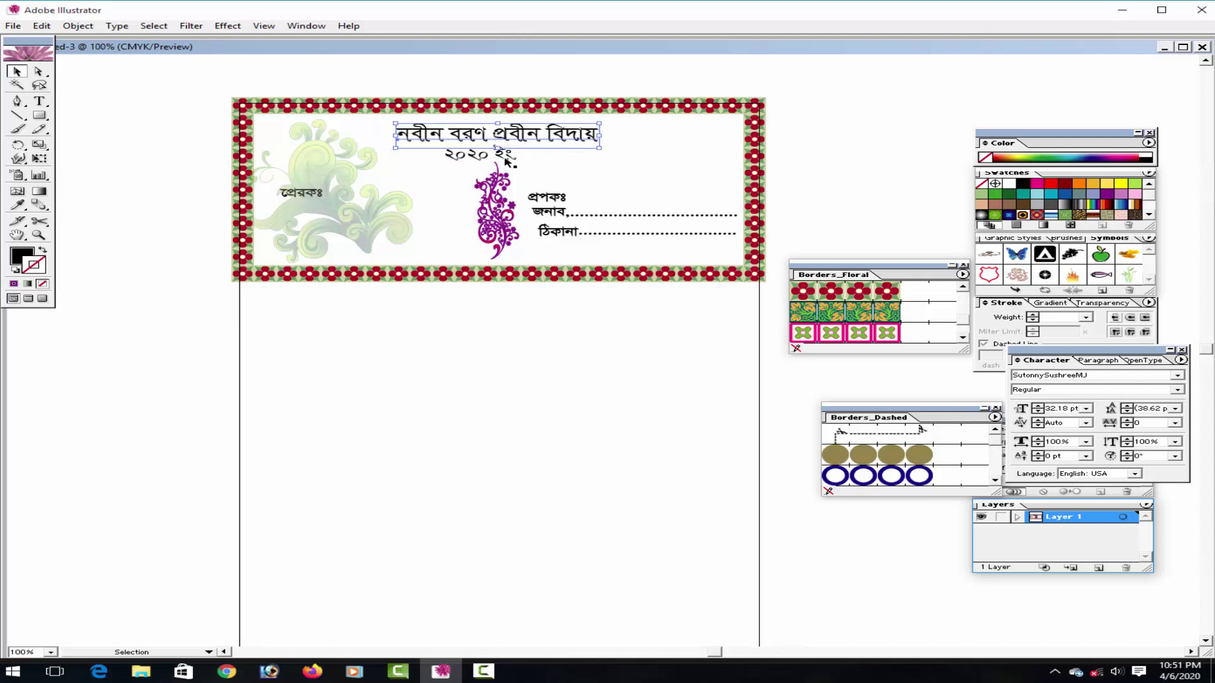
{"action": "key", "text": "Up"}
{"action": "key", "text": "Up"}
Nudge the year line right and up so it is centred beneath the title.
{"action": "key", "text": "Right"}
{"action": "key", "text": "Right"}
{"action": "key", "text": "Right"}
{"action": "left_click", "coordinate": [504, 159]}
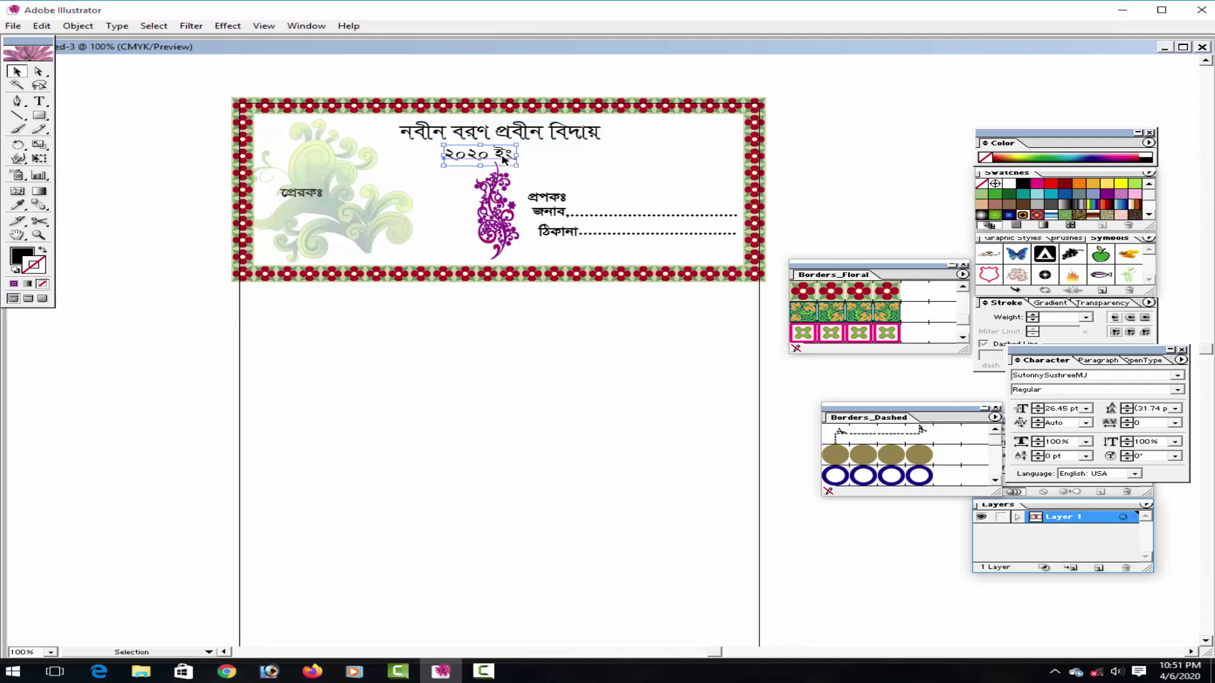
{"action": "key", "text": "Right"}
{"action": "key", "text": "Right"}
{"action": "key", "text": "Right"}
{"action": "key", "text": "Right"}
{"action": "key", "text": "Right"}
{"action": "key", "text": "Right"}
{"action": "key", "text": "Right"}
{"action": "key", "text": "Right"}
{"action": "key", "text": "Right"}
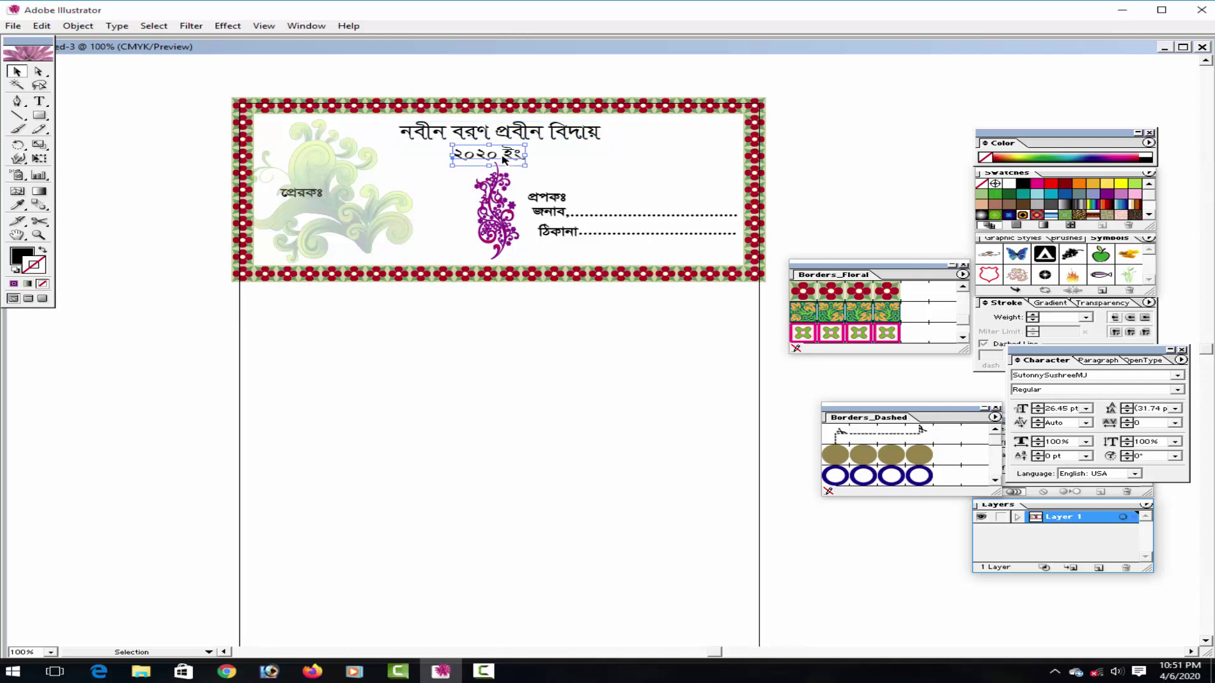
{"action": "key", "text": "Right"}
{"action": "key", "text": "Right"}
{"action": "key", "text": "Right"}
{"action": "key", "text": "Right"}
{"action": "key", "text": "Right"}
{"action": "key", "text": "Right"}
{"action": "key", "text": "Right"}
{"action": "key", "text": "Right"}
{"action": "key", "text": "Right"}
{"action": "key", "text": "Up"}
{"action": "key", "text": "Up"}
{"action": "key", "text": "Up"}
{"action": "key", "text": "Up"}
{"action": "key", "text": "Right"}
{"action": "key", "text": "Right"}
{"action": "key", "text": "Right"}
{"action": "key", "text": "Right"}
{"action": "key", "text": "Right"}
{"action": "key", "text": "Right"}
{"action": "key", "text": "Right"}
{"action": "key", "text": "Right"}
{"action": "key", "text": "Right"}
{"action": "key", "text": "Right"}
{"action": "key", "text": "Right"}
{"action": "key", "text": "Right"}
{"action": "left_click", "coordinate": [575, 190]}
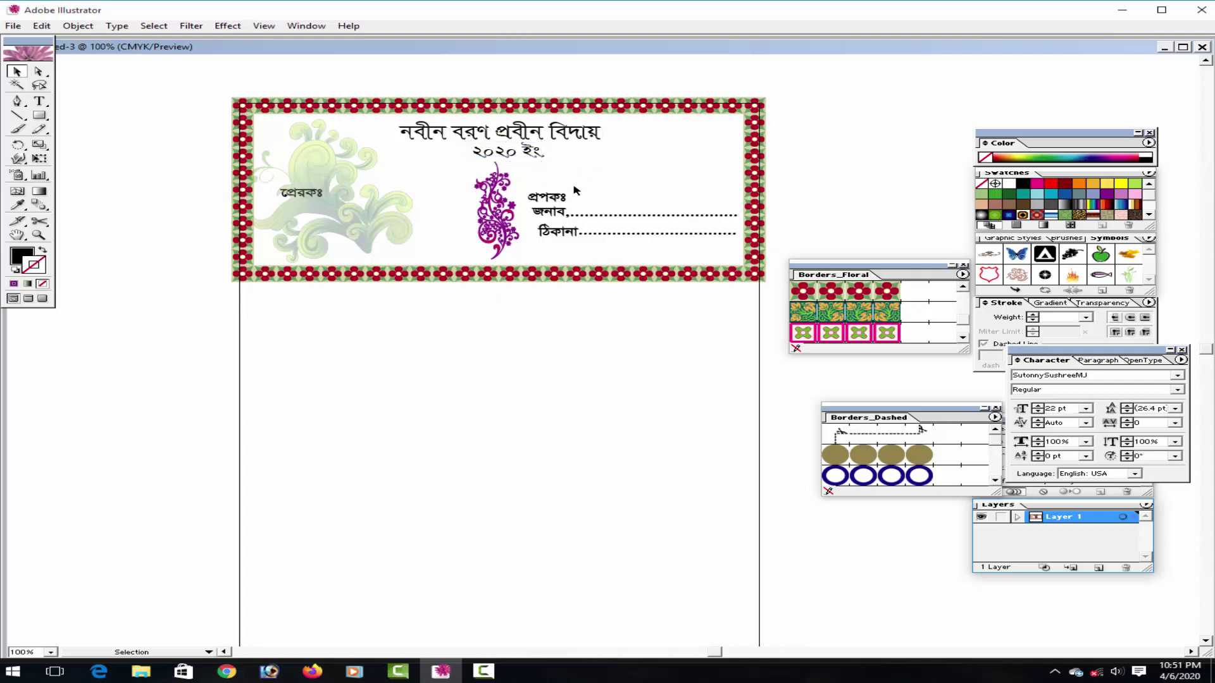